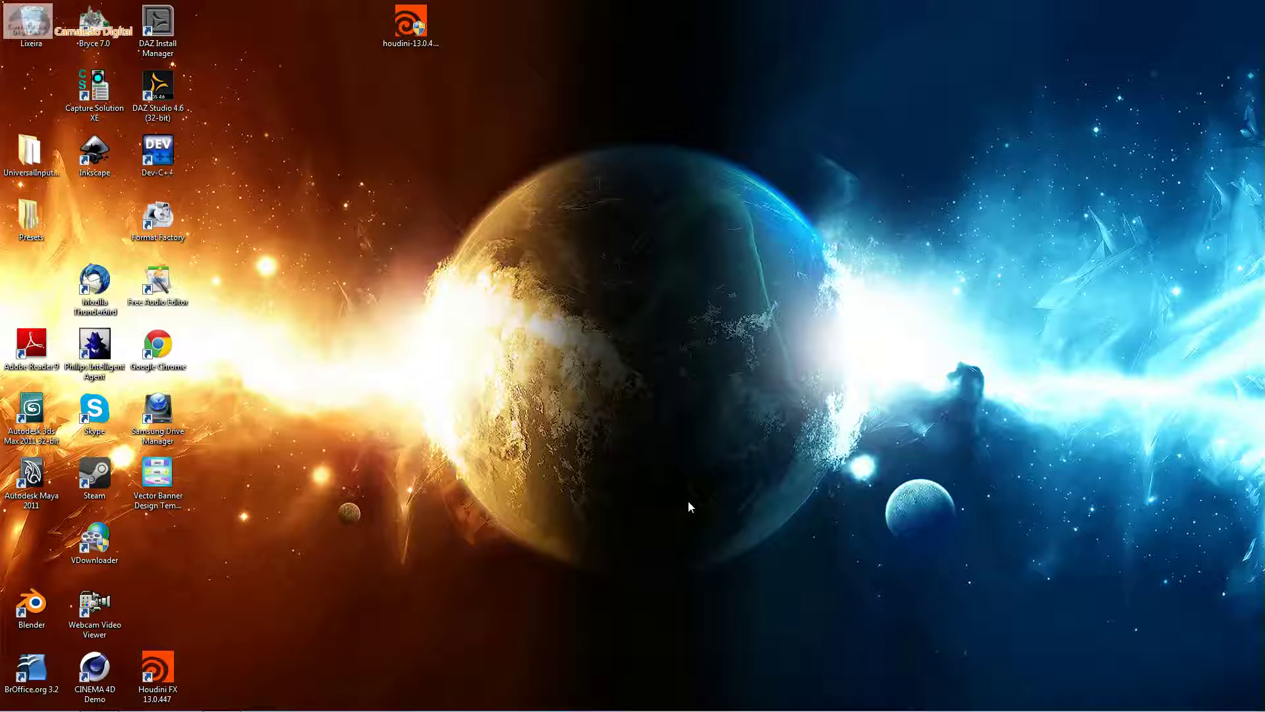
Launch Unity from the Windows Start menu.
key("super")
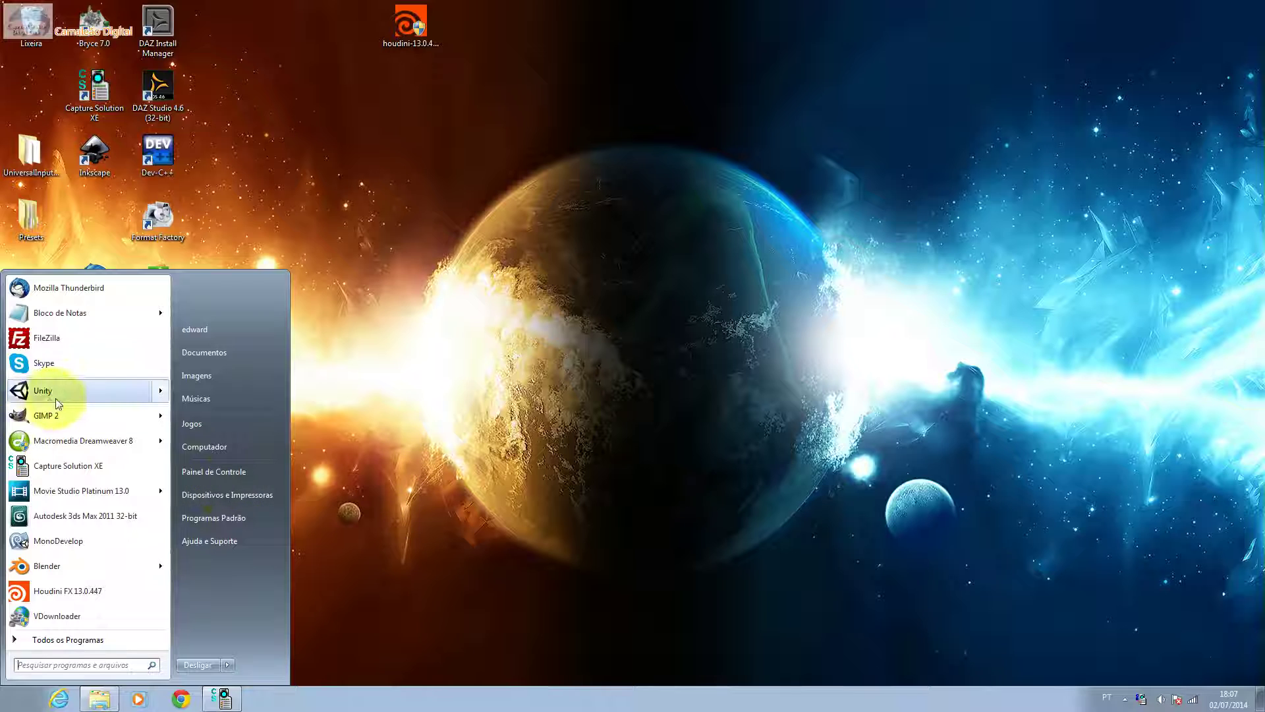
left_click(57, 399)
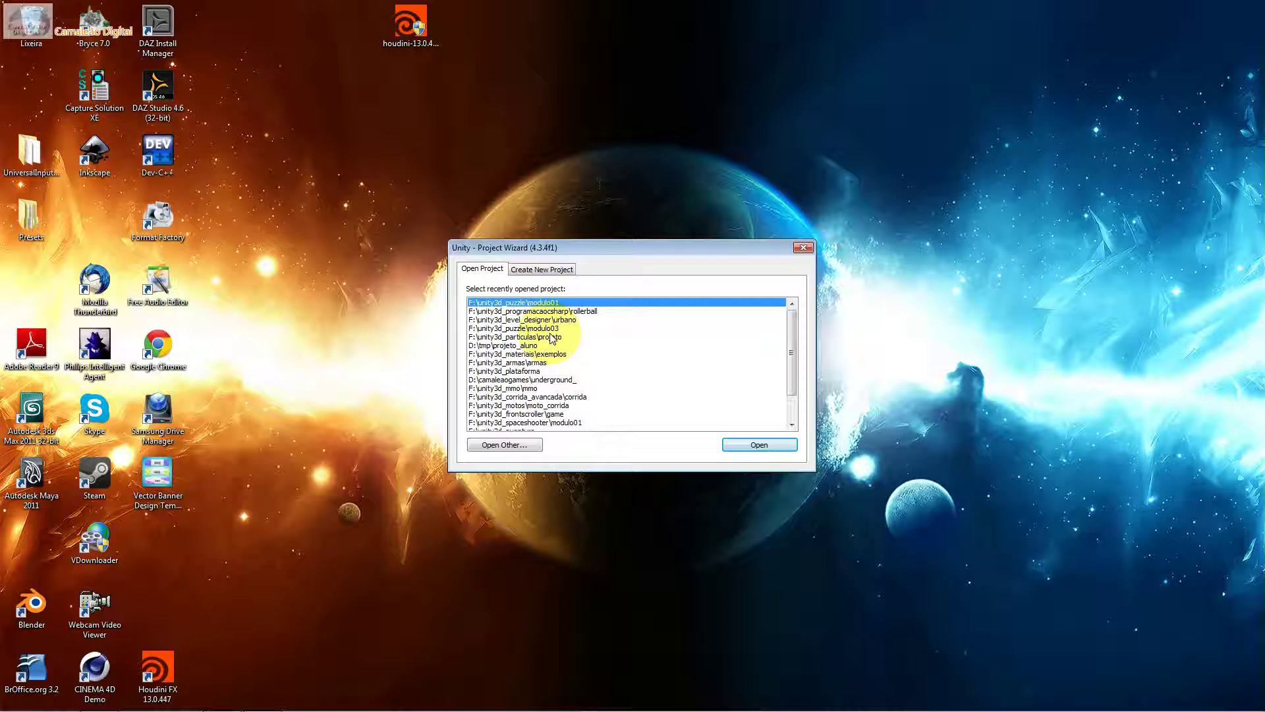
On Create New Project, browse the location to F:\unity3d_rpg_classic.
left_click(541, 269)
left_click(771, 304)
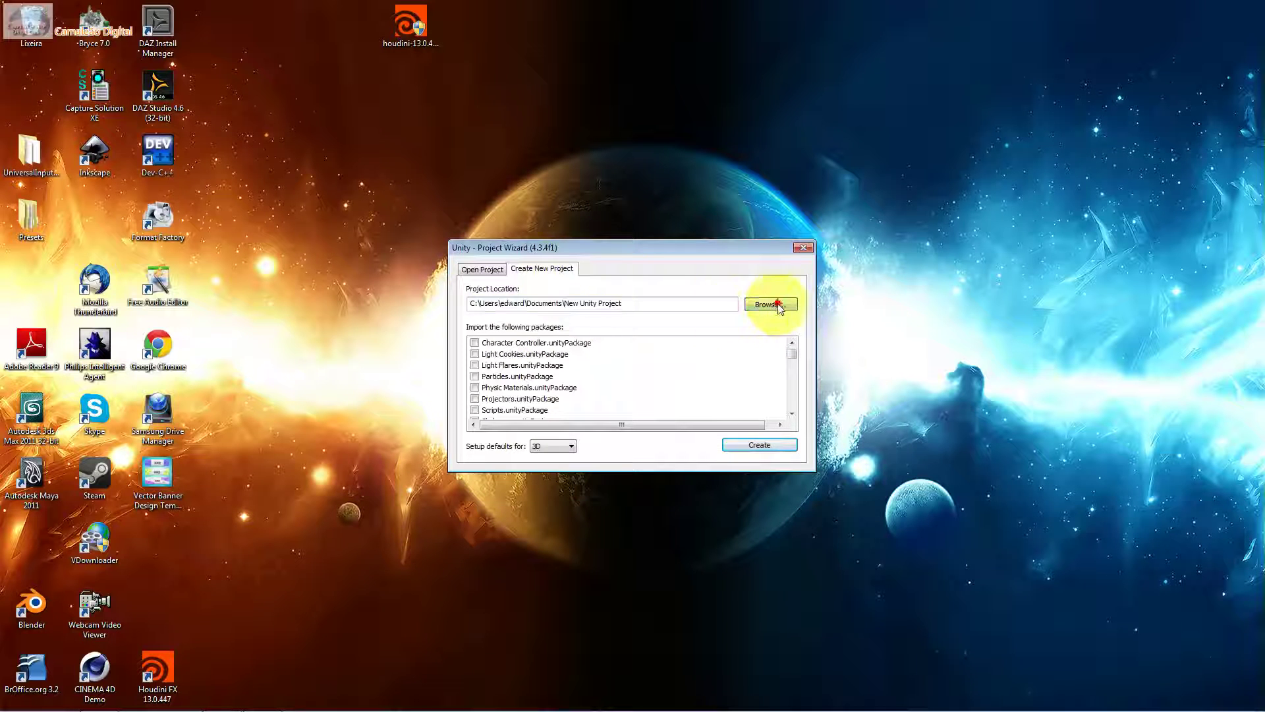
left_click(1166, 221)
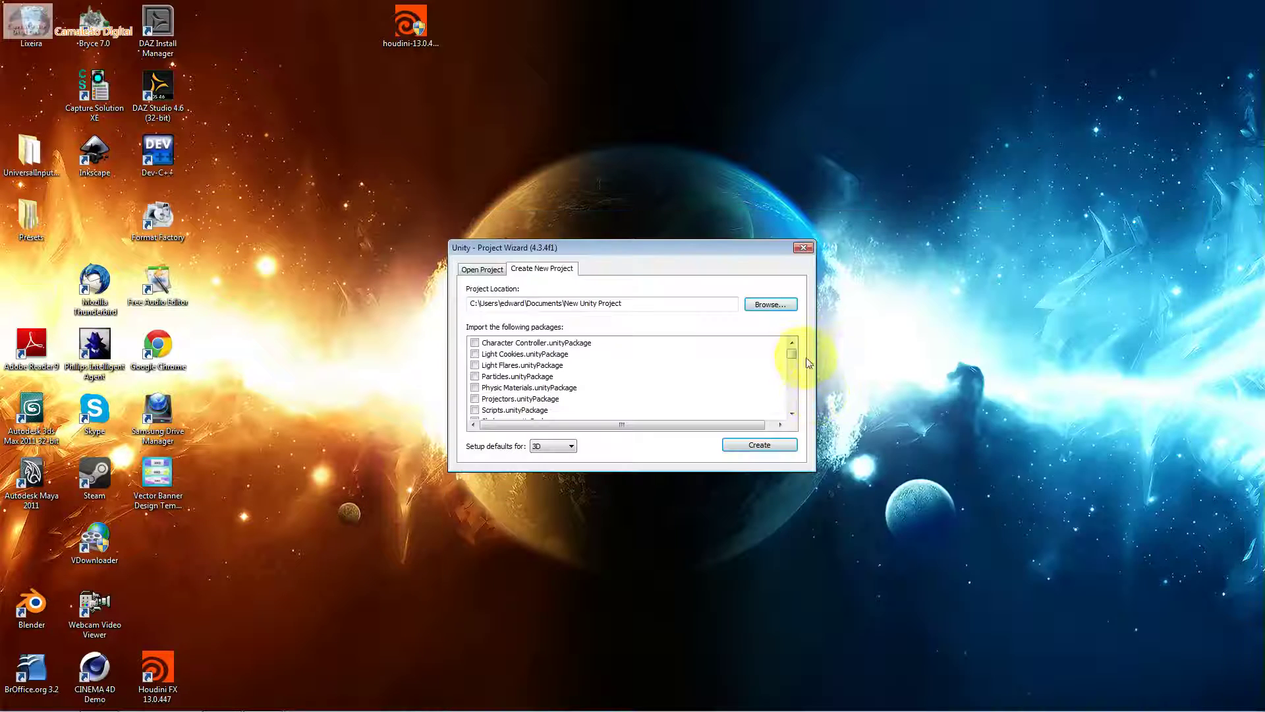
left_click_drag(791, 353, 791, 355)
left_click(771, 304)
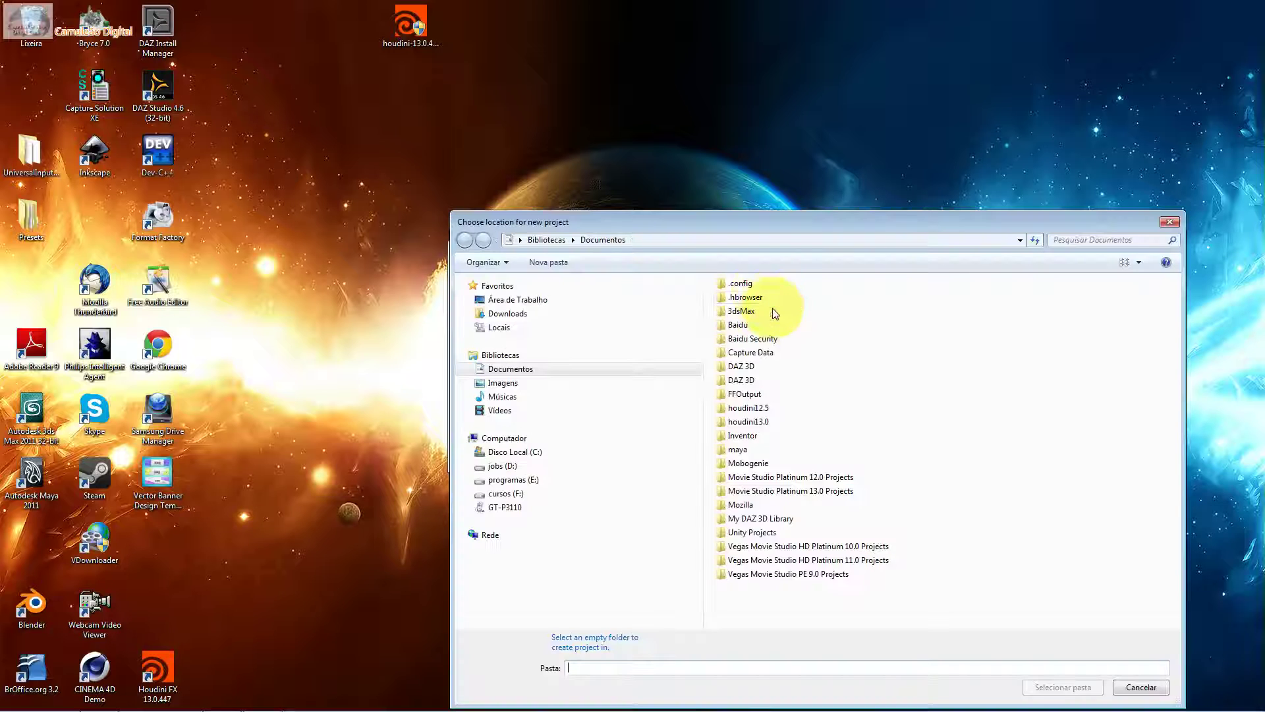
left_click(488, 492)
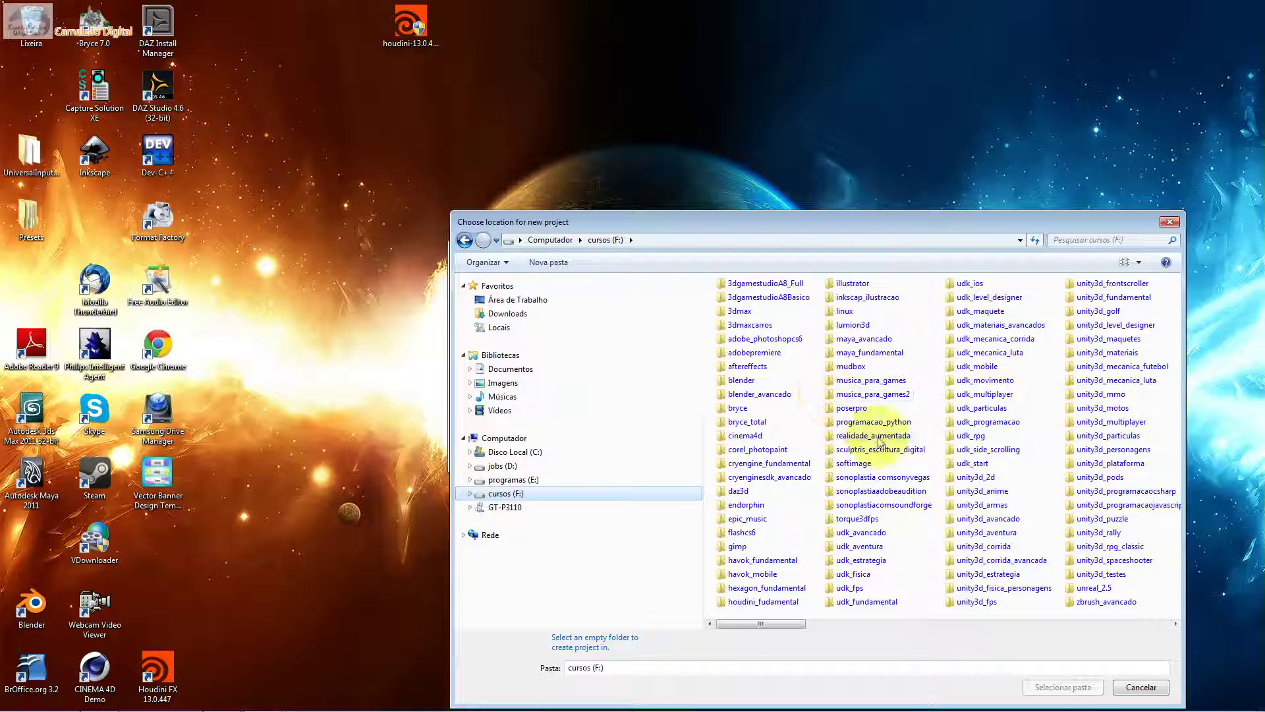
left_click_drag(748, 624, 881, 632)
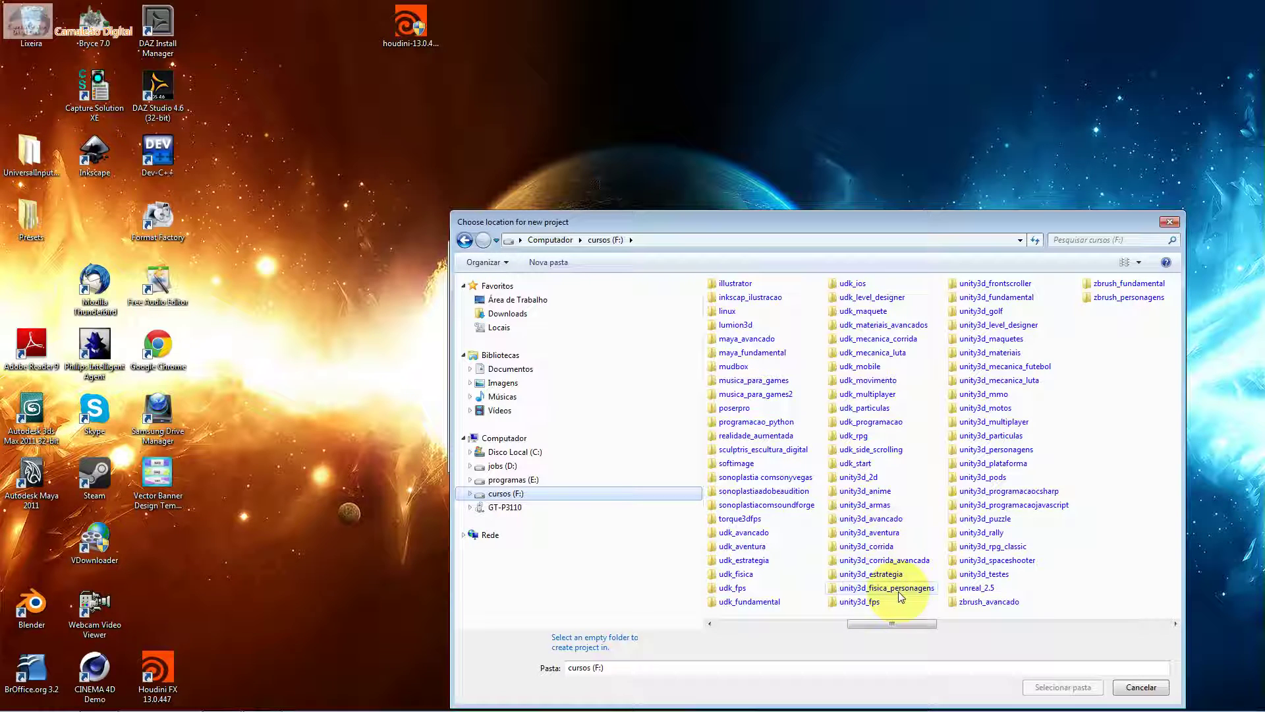
left_click(988, 491)
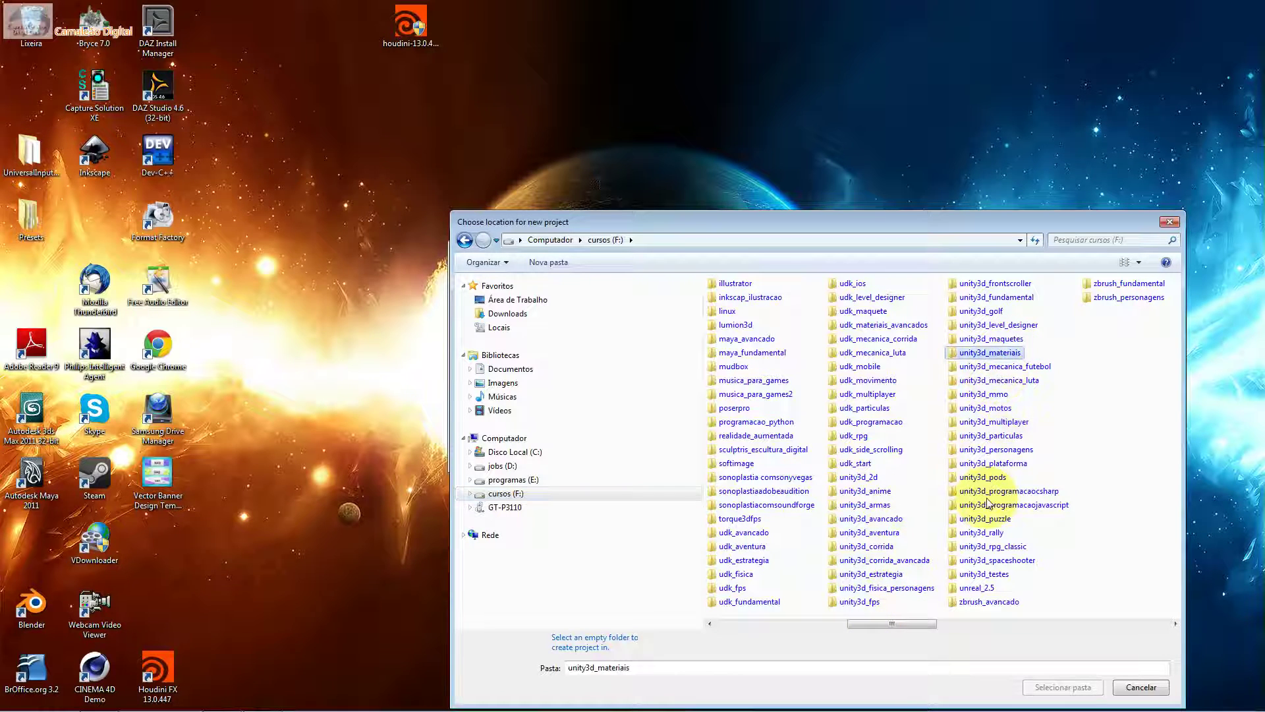
double_click(969, 546)
Create a new folder named projeto there and open it.
right_click(768, 406)
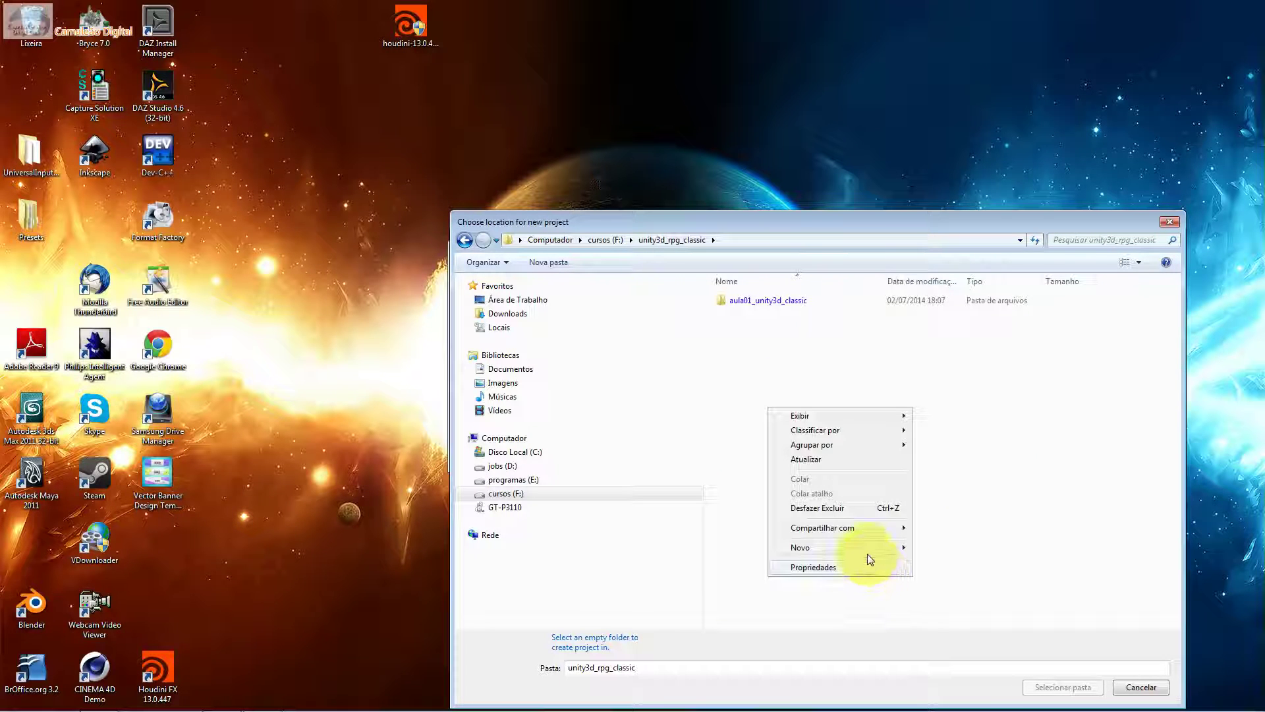
mouse_move(870, 548)
left_click(1003, 548)
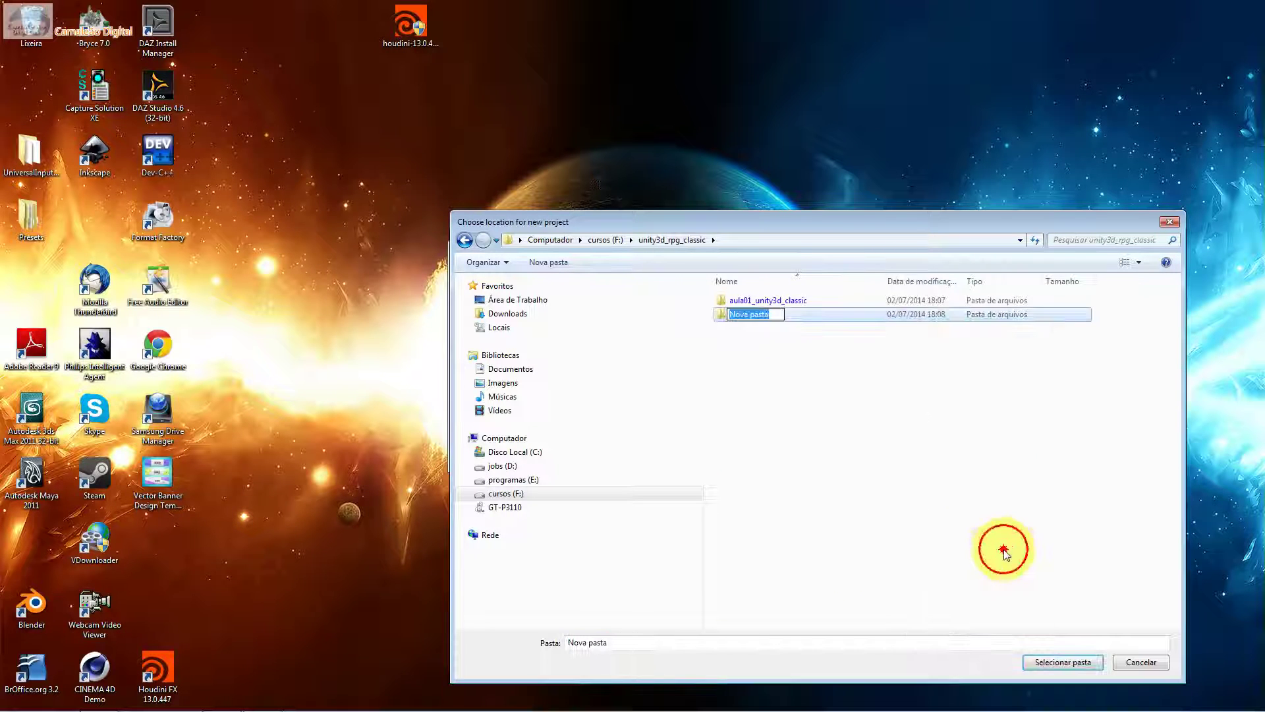
type("projeto")
key("Return")
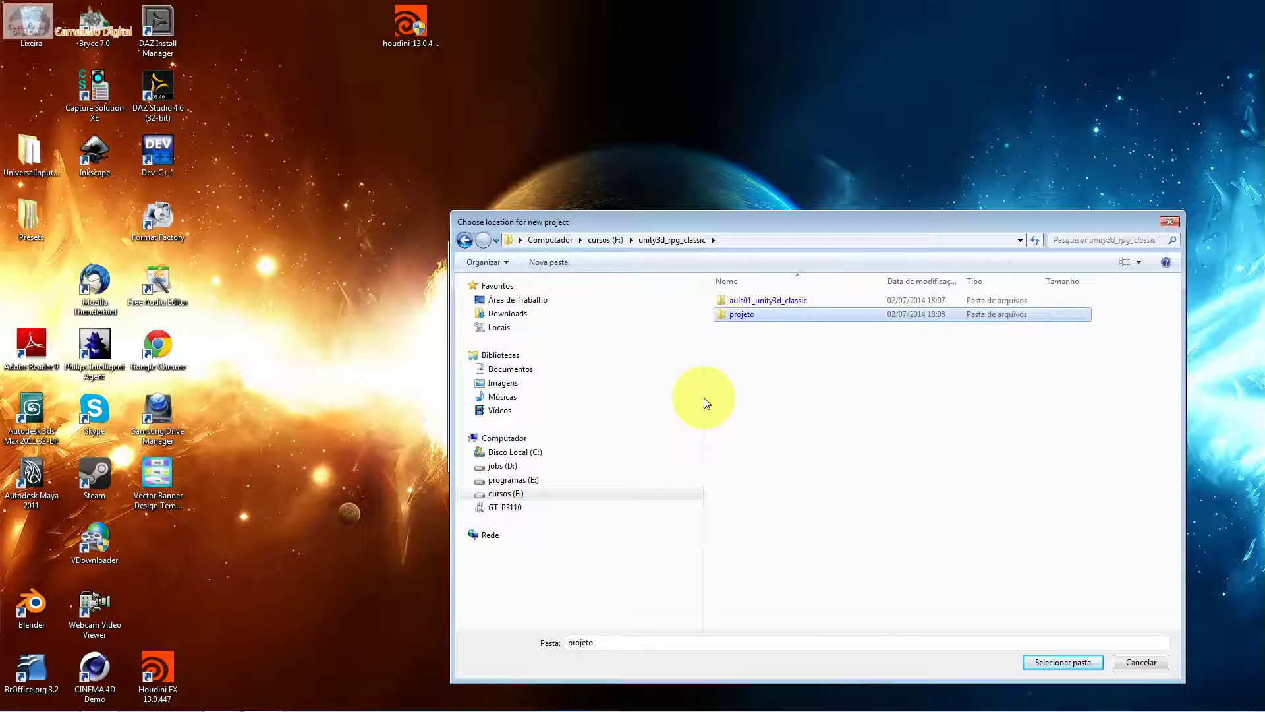
double_click(733, 315)
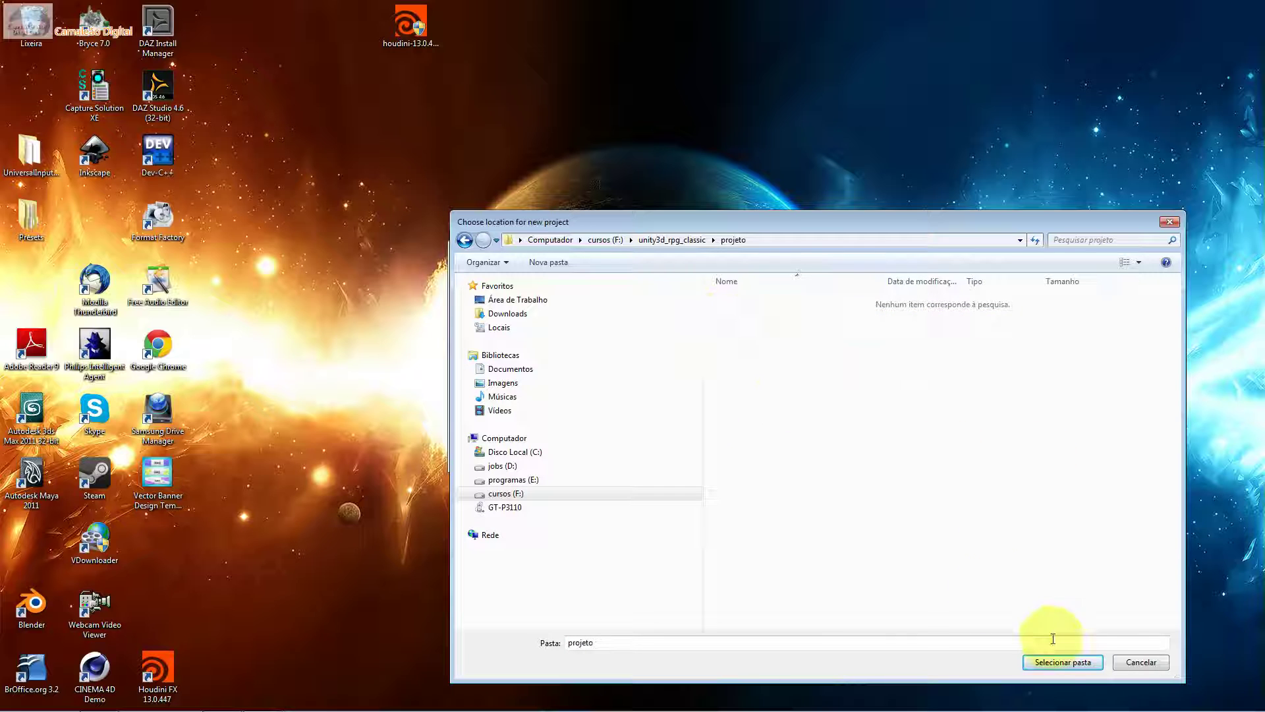
Use the projeto folder as location and create the project with 3D setup defaults.
left_click(1049, 661)
scroll(787, 369, "down", 3)
scroll(790, 353, "up", 3)
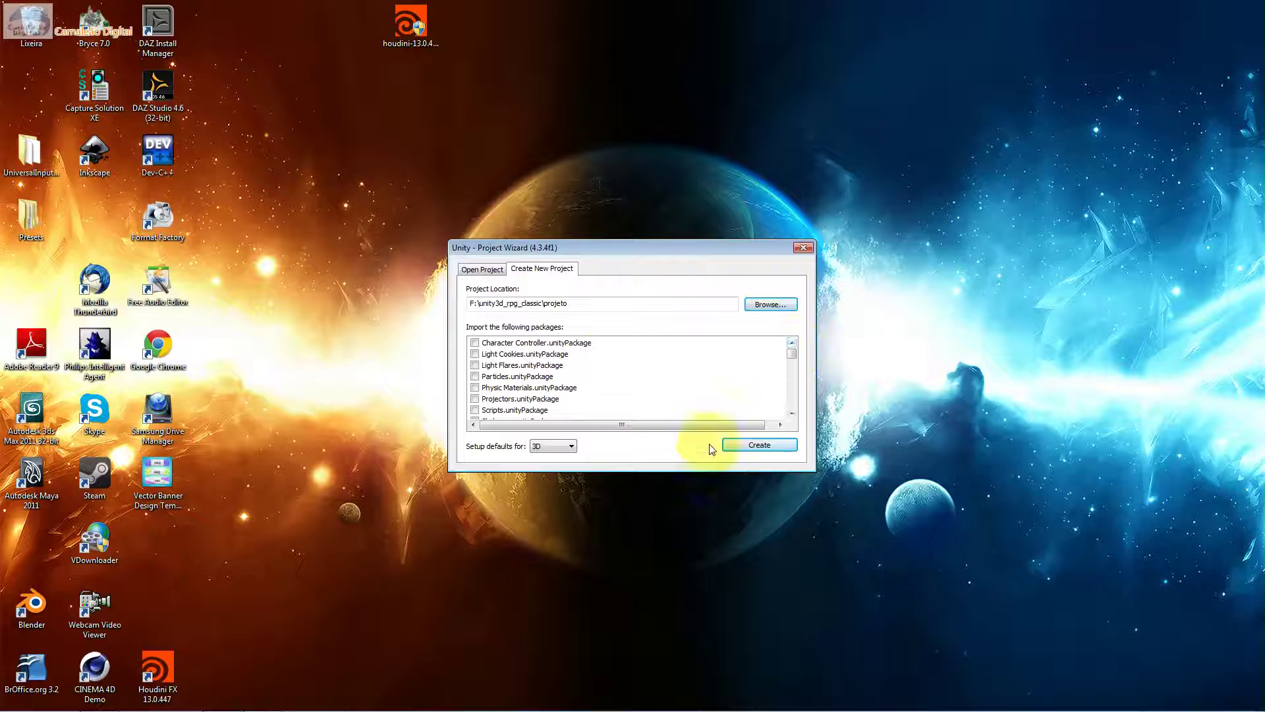
left_click(559, 449)
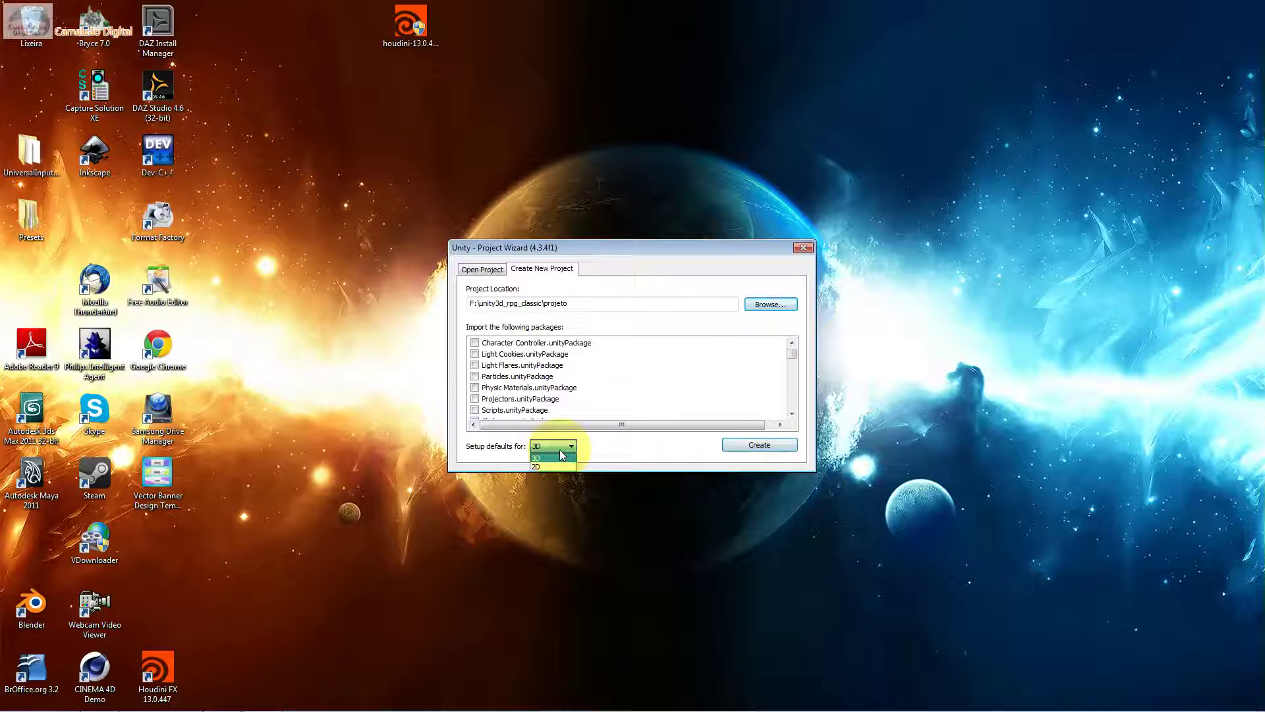
left_click(738, 445)
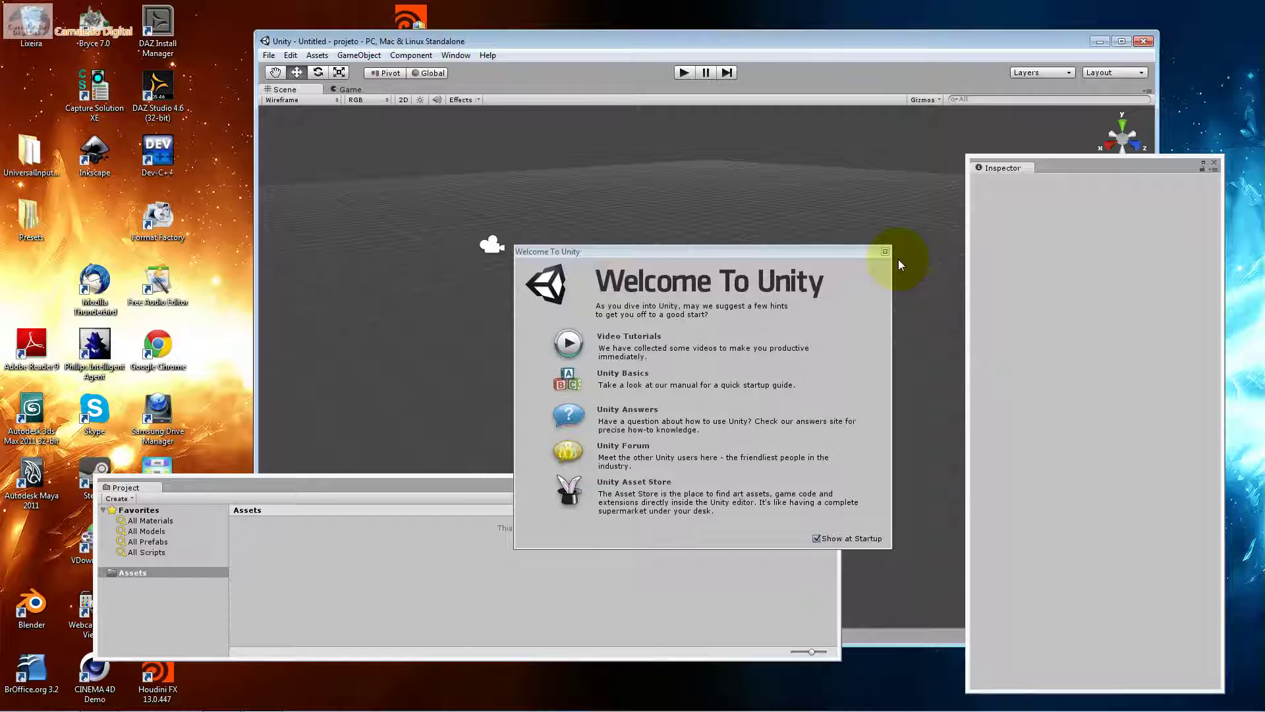
Close the Welcome window and the floating Project and Inspector panels, then reposition the editor window.
left_click(885, 253)
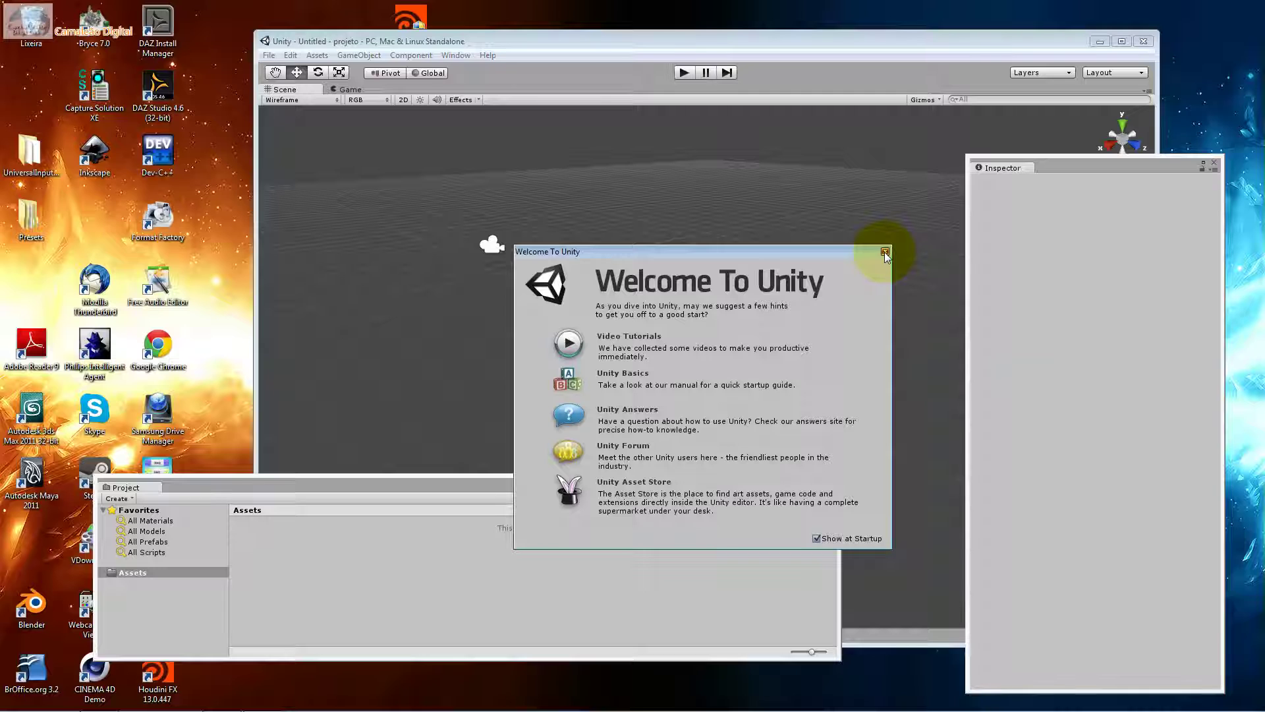
left_click(884, 252)
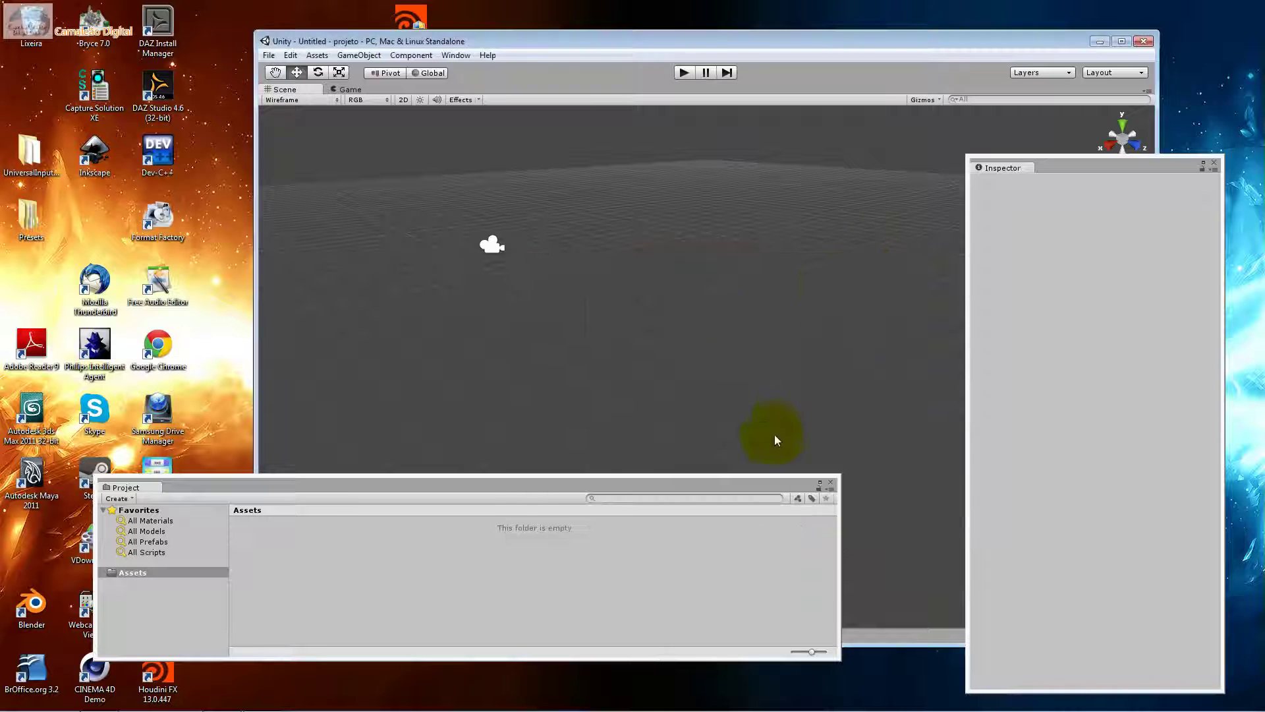
left_click(830, 482)
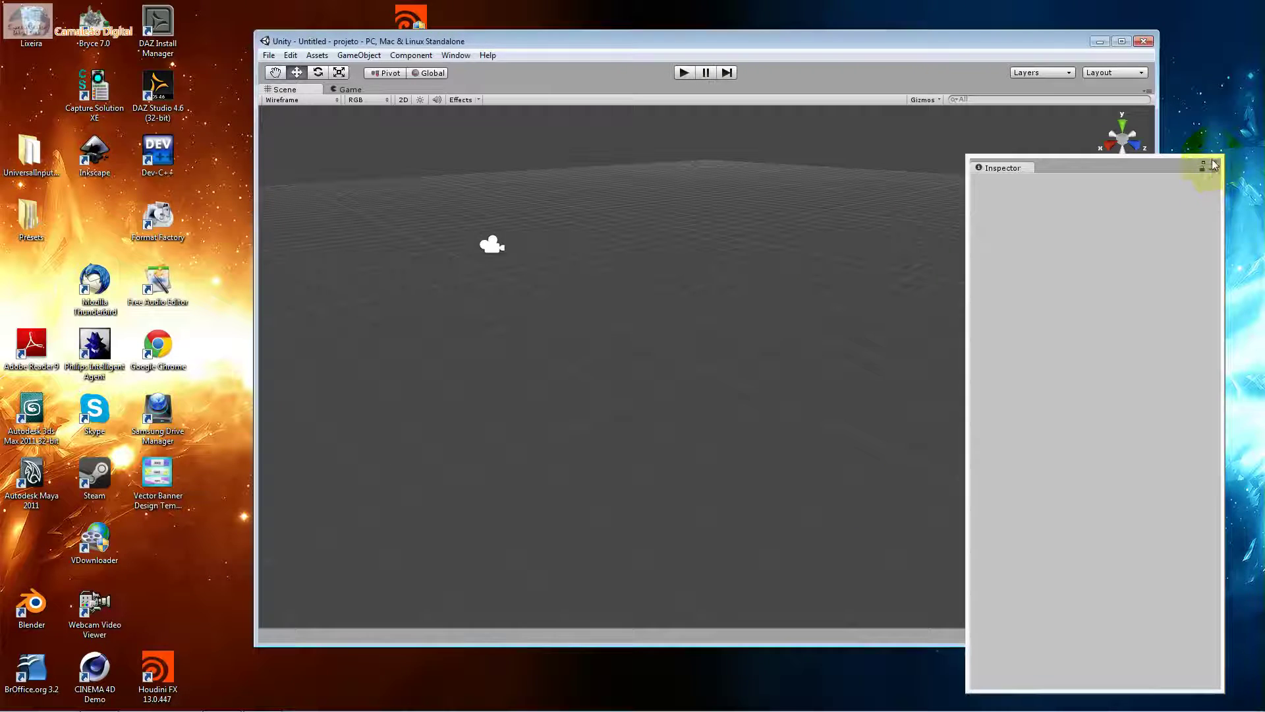
left_click(1214, 164)
left_click_drag(706, 36, 683, 45)
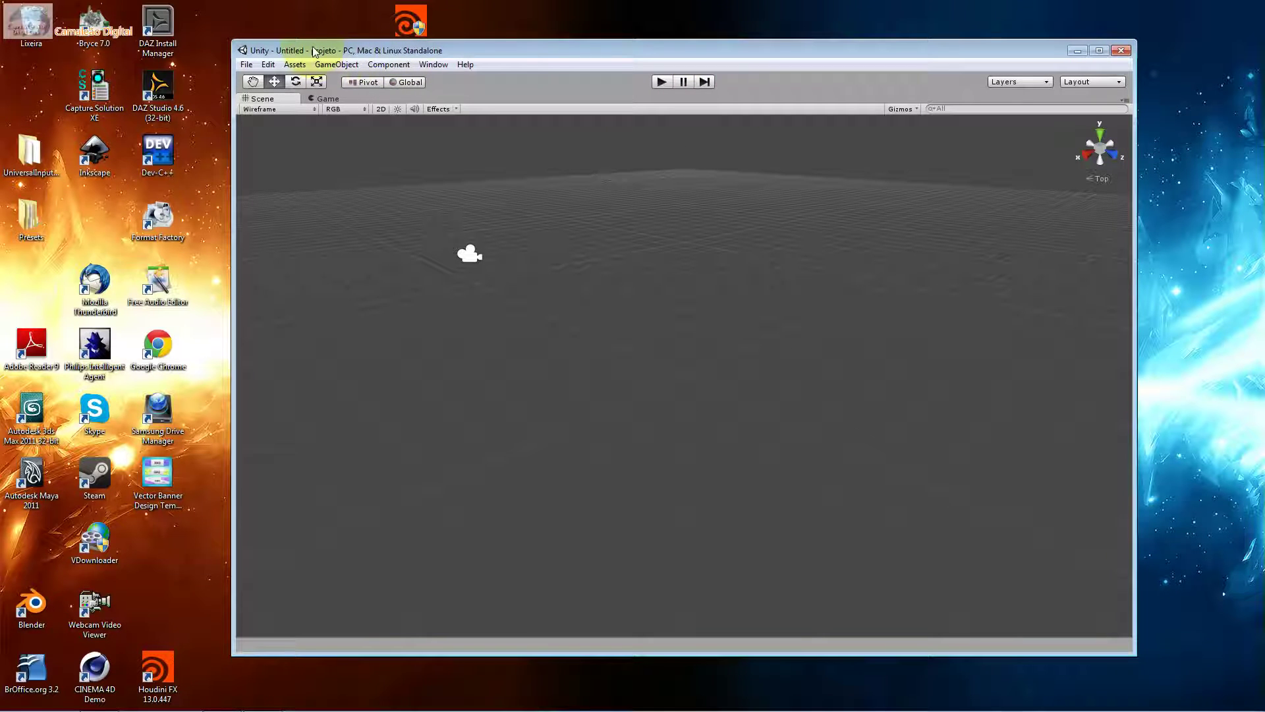
left_click(268, 63)
Import the custom package rpg_classic.unitypackage from the aula01_unity3d_classic folder.
mouse_move(296, 65)
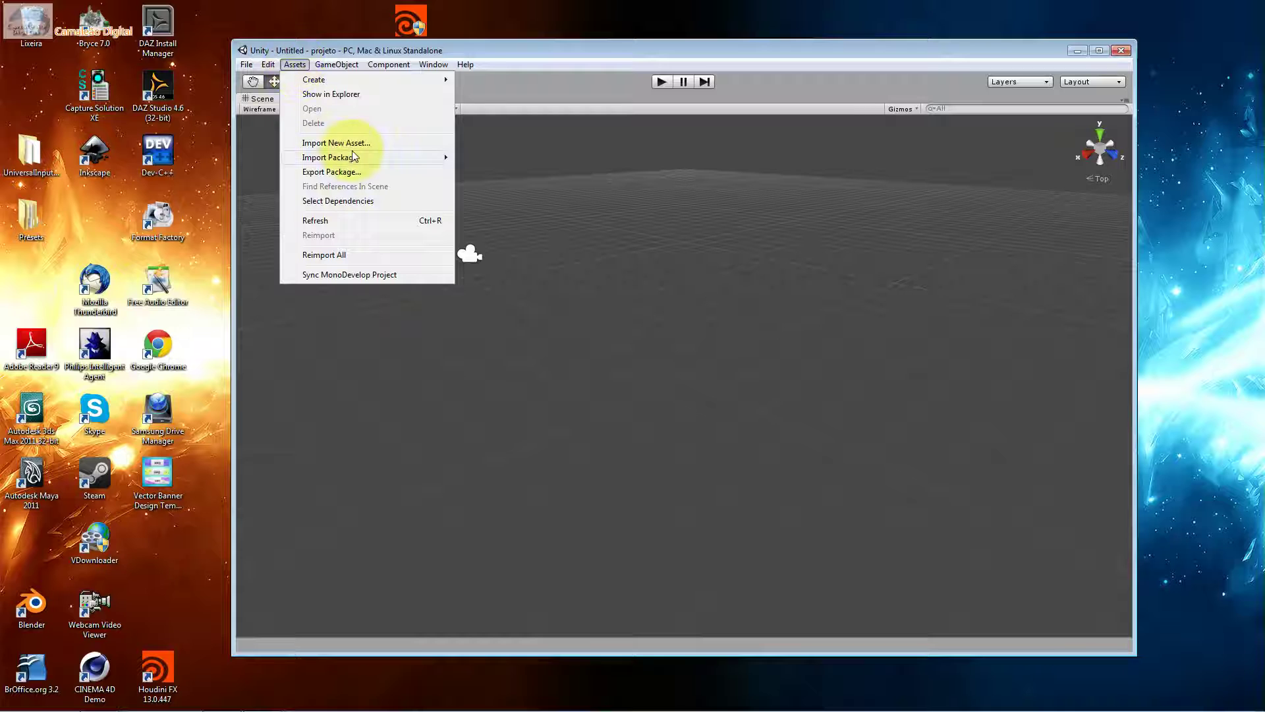
mouse_move(389, 157)
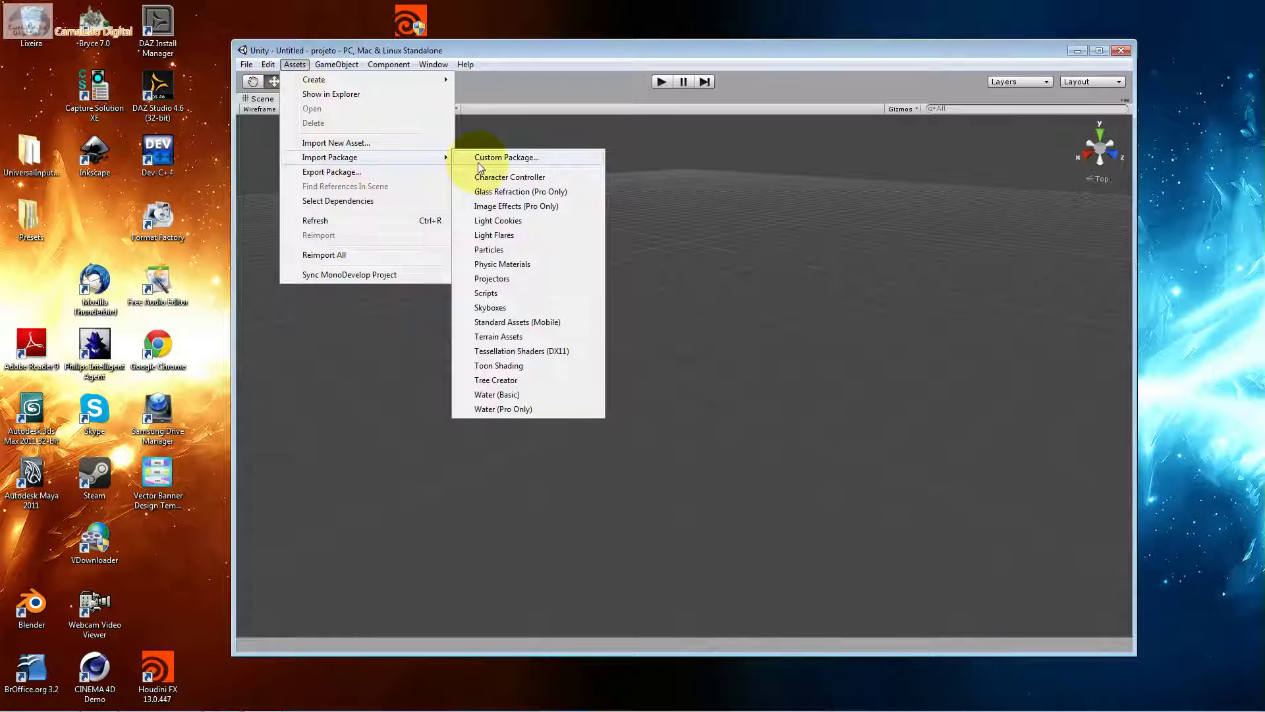
left_click(478, 164)
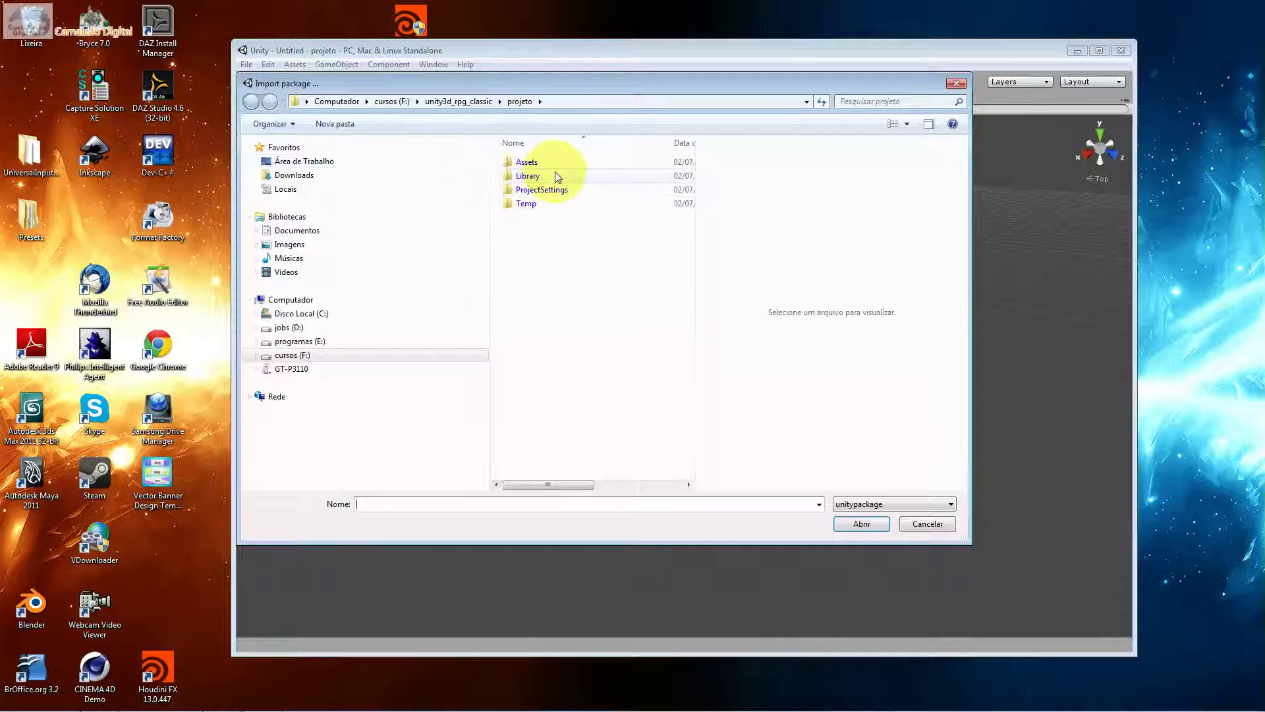
left_click(487, 103)
double_click(521, 162)
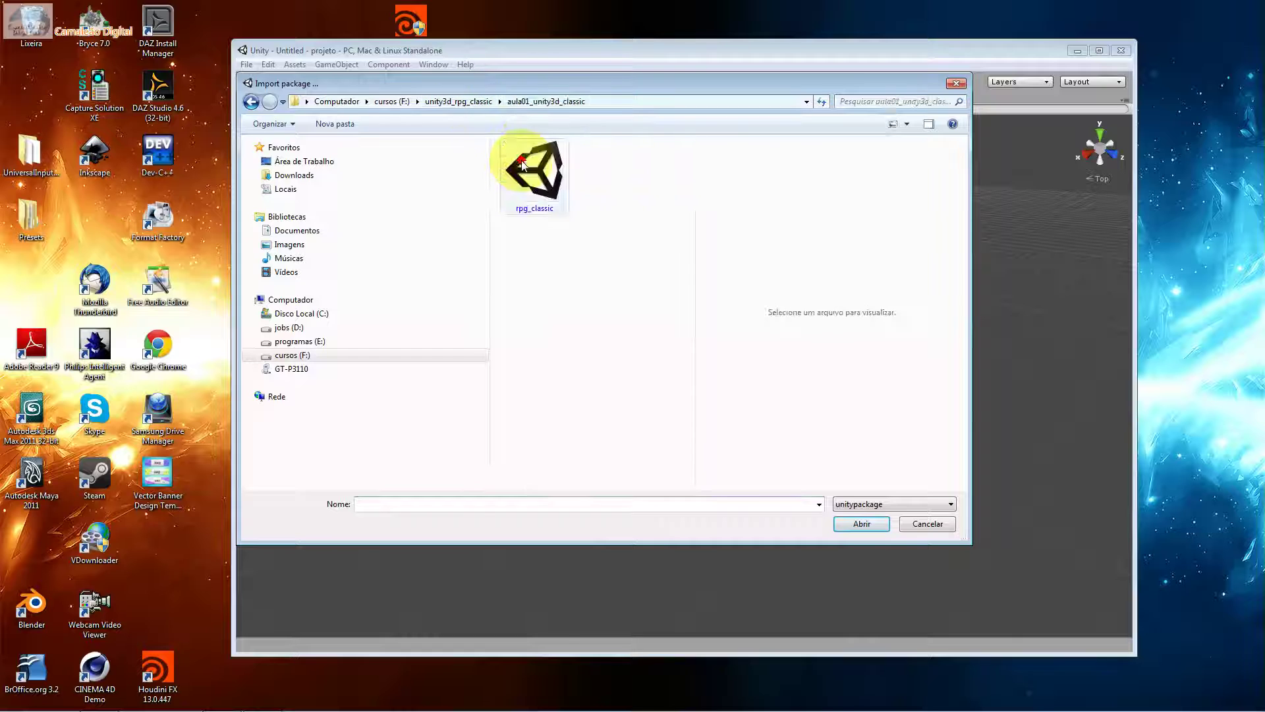
left_click(547, 183)
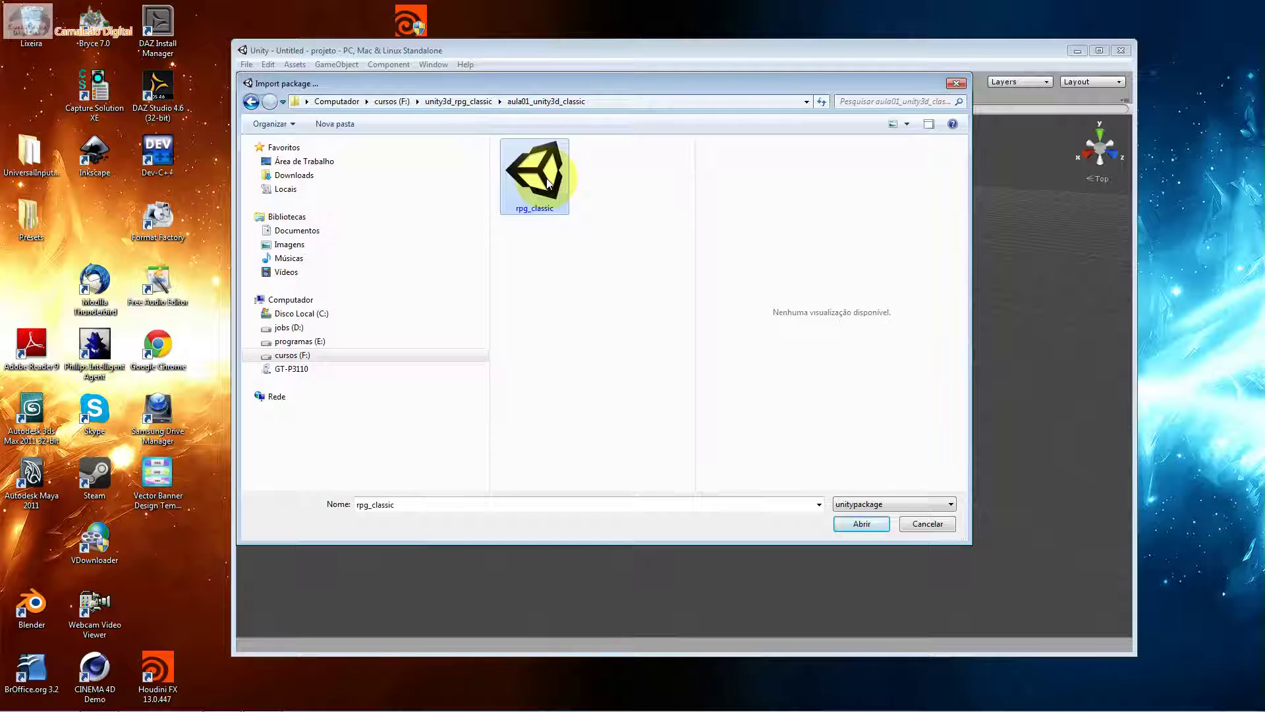
double_click(547, 182)
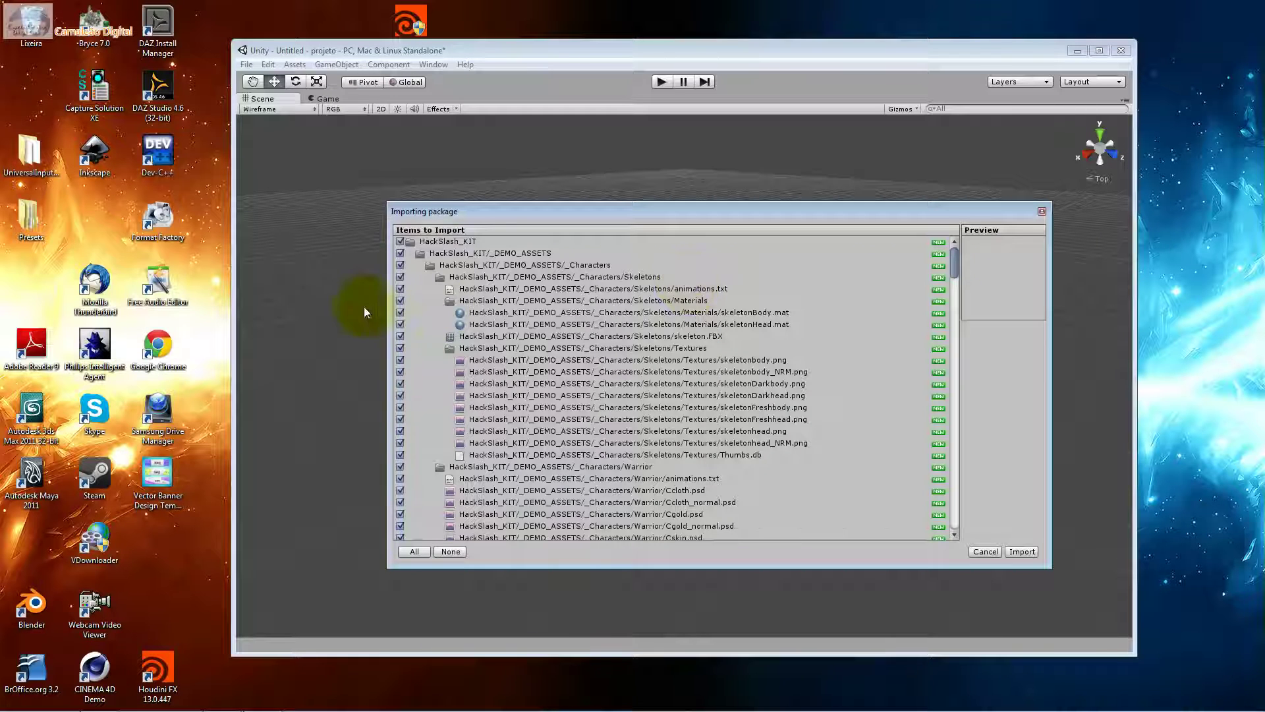
left_click(489, 242)
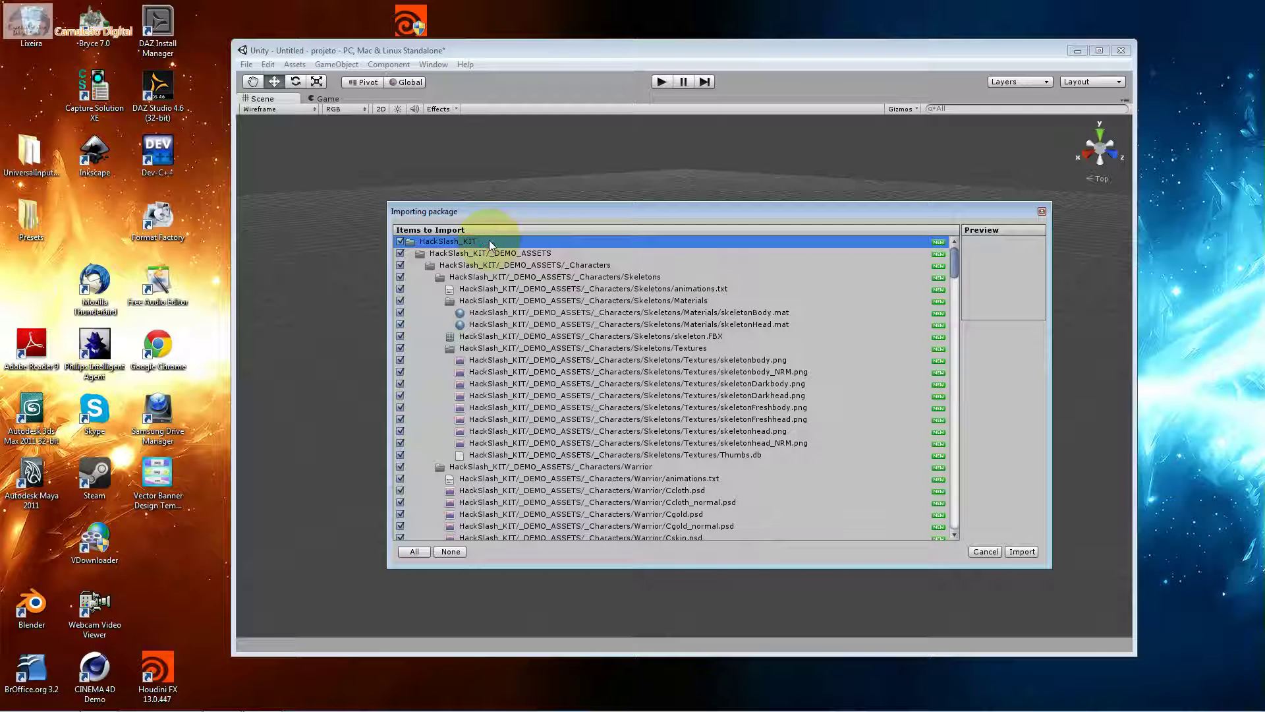
left_click(566, 266)
left_click(572, 302)
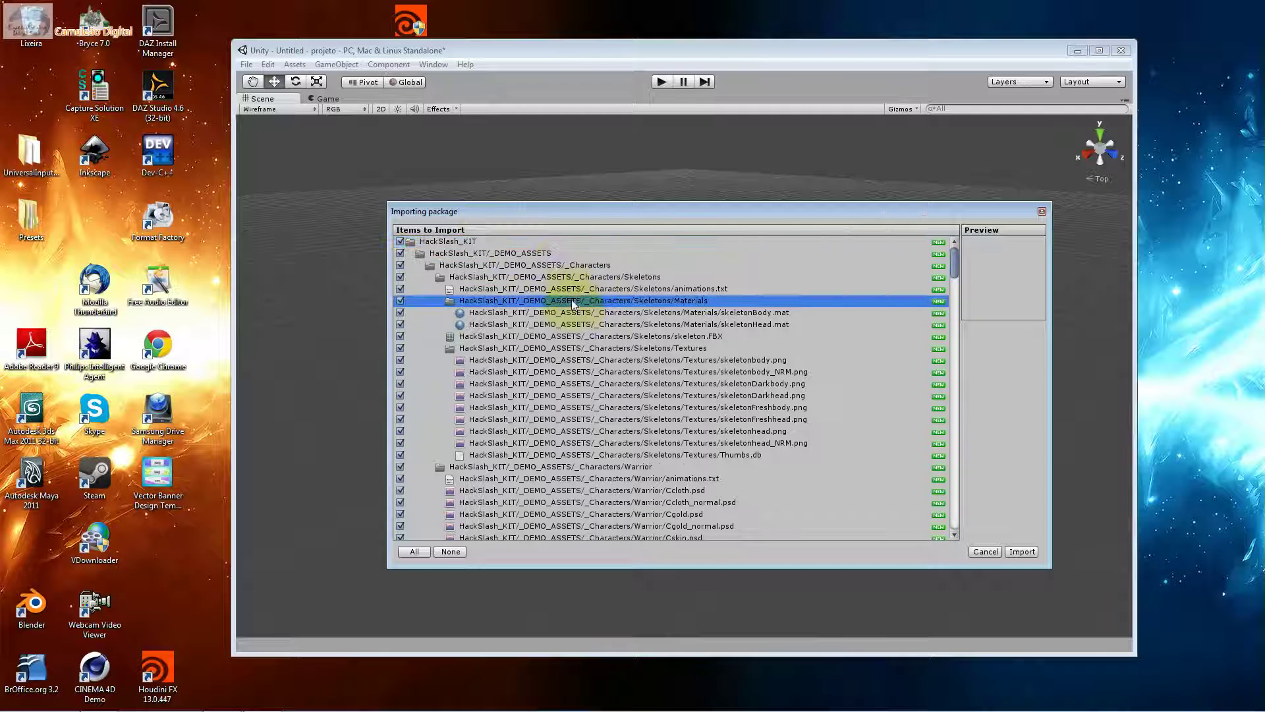
left_click(588, 327)
left_click(603, 373)
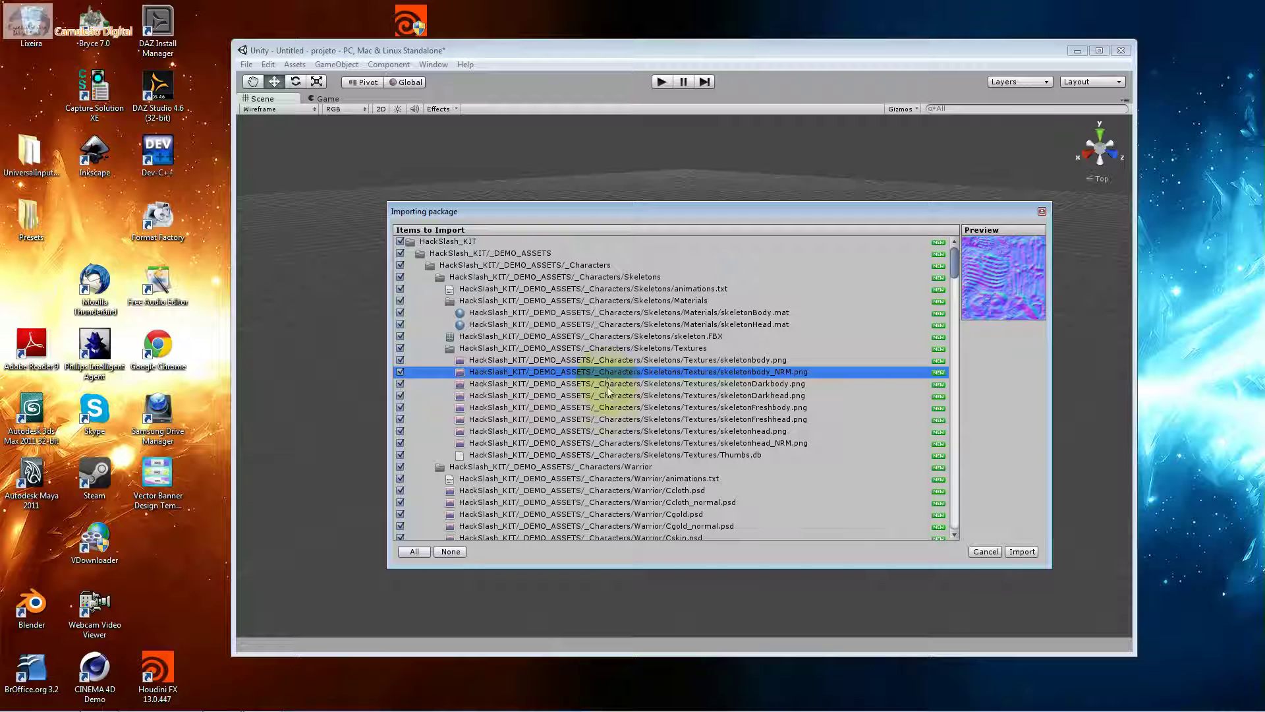
left_click(585, 324)
left_click(590, 314)
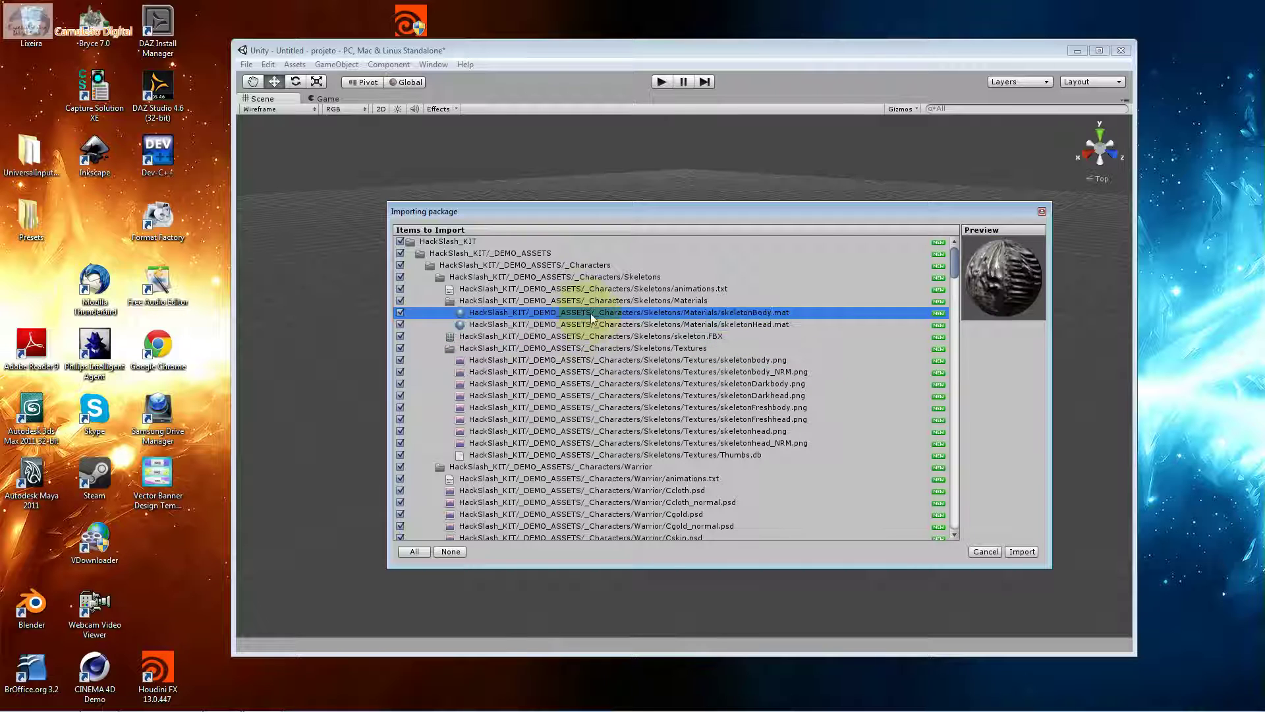
left_click(655, 374)
left_click(657, 396)
left_click(651, 407)
scroll(642, 436, "down", 5)
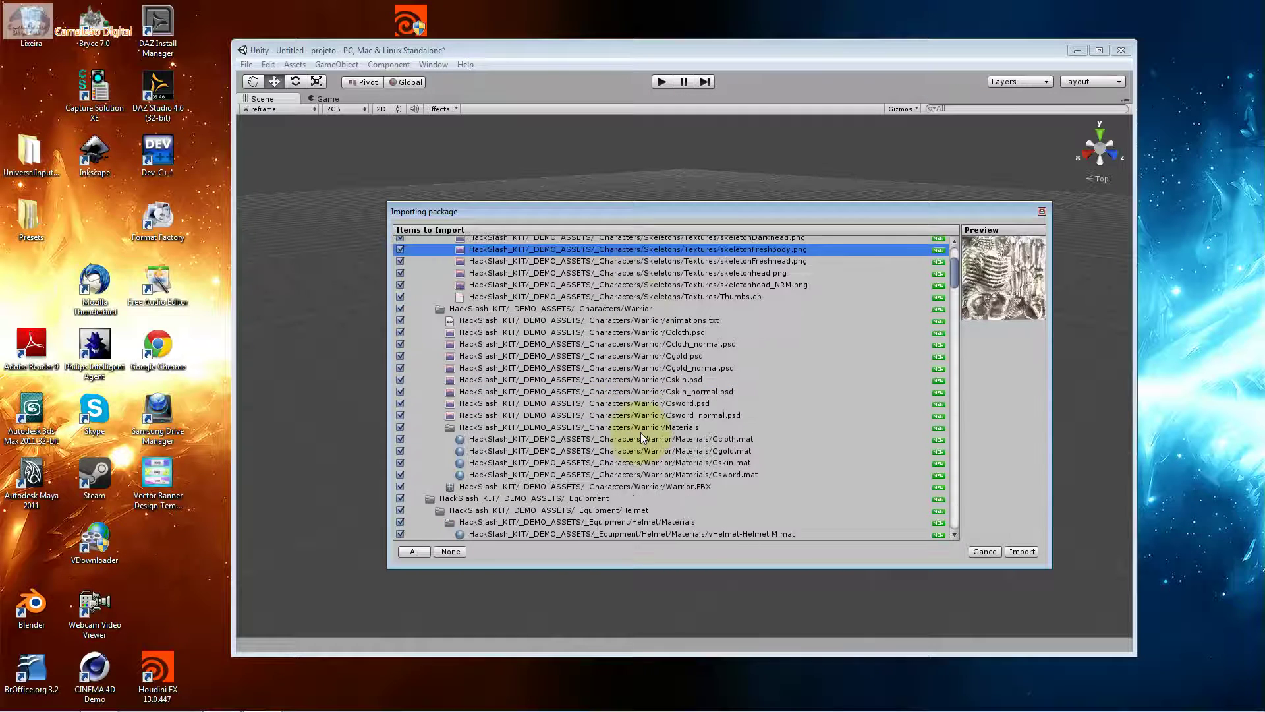
left_click(619, 322)
left_click(610, 335)
left_click(594, 355)
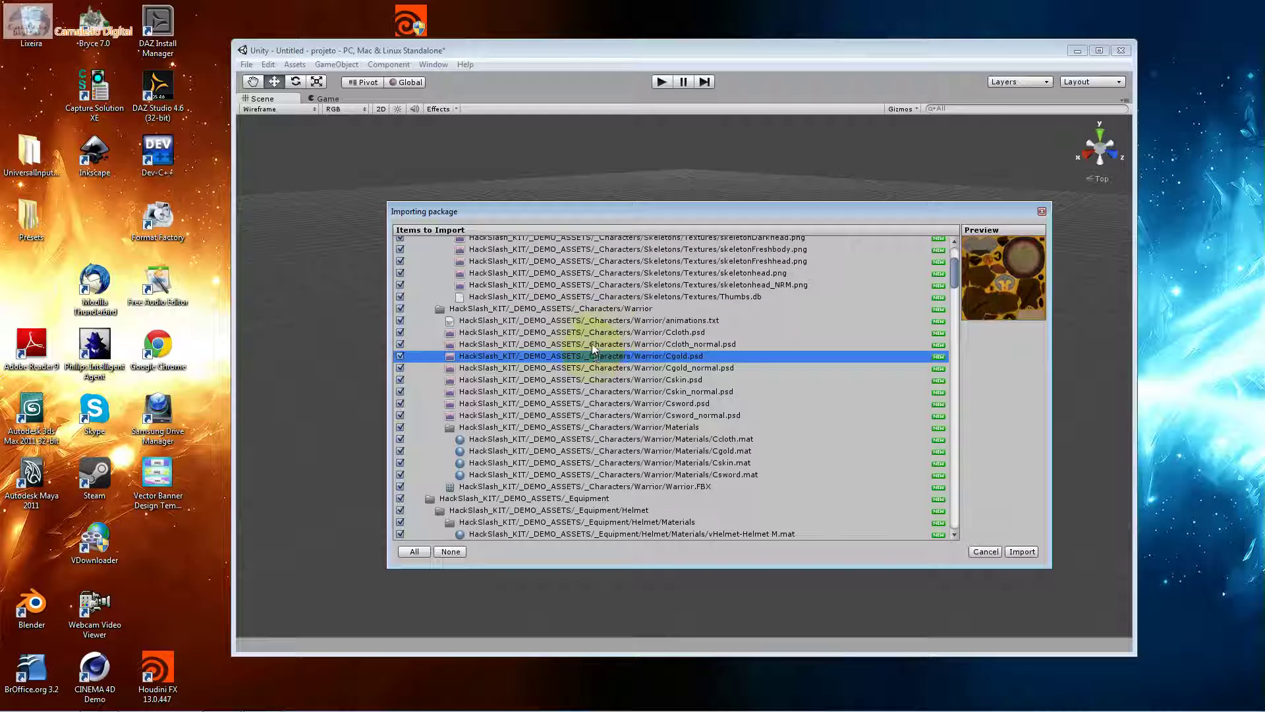
left_click(589, 369)
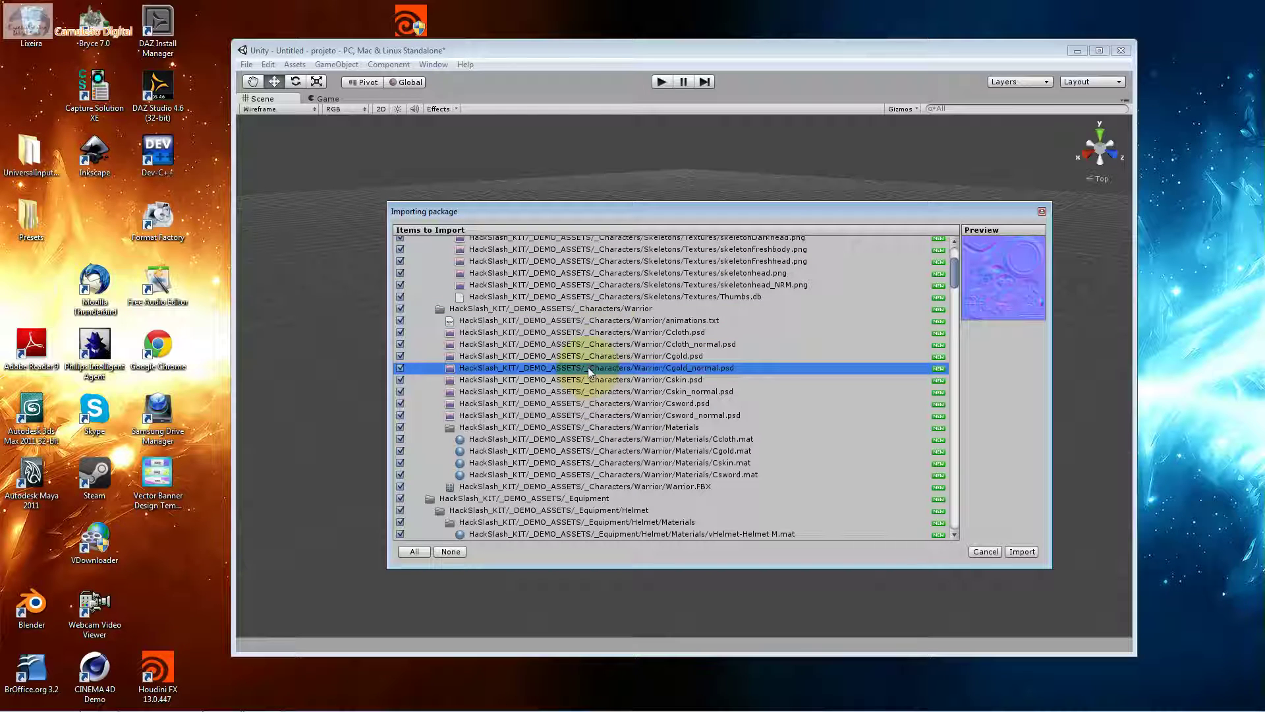
left_click(607, 416)
left_click(602, 451)
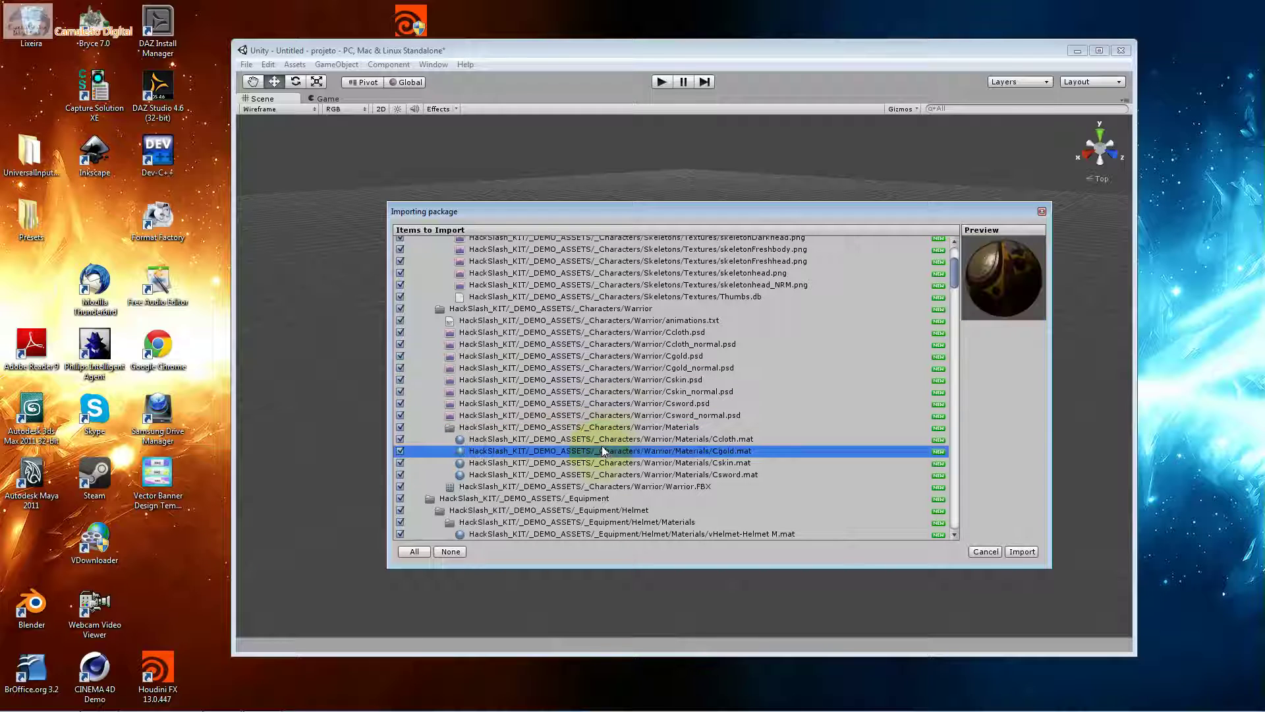
left_click(403, 406)
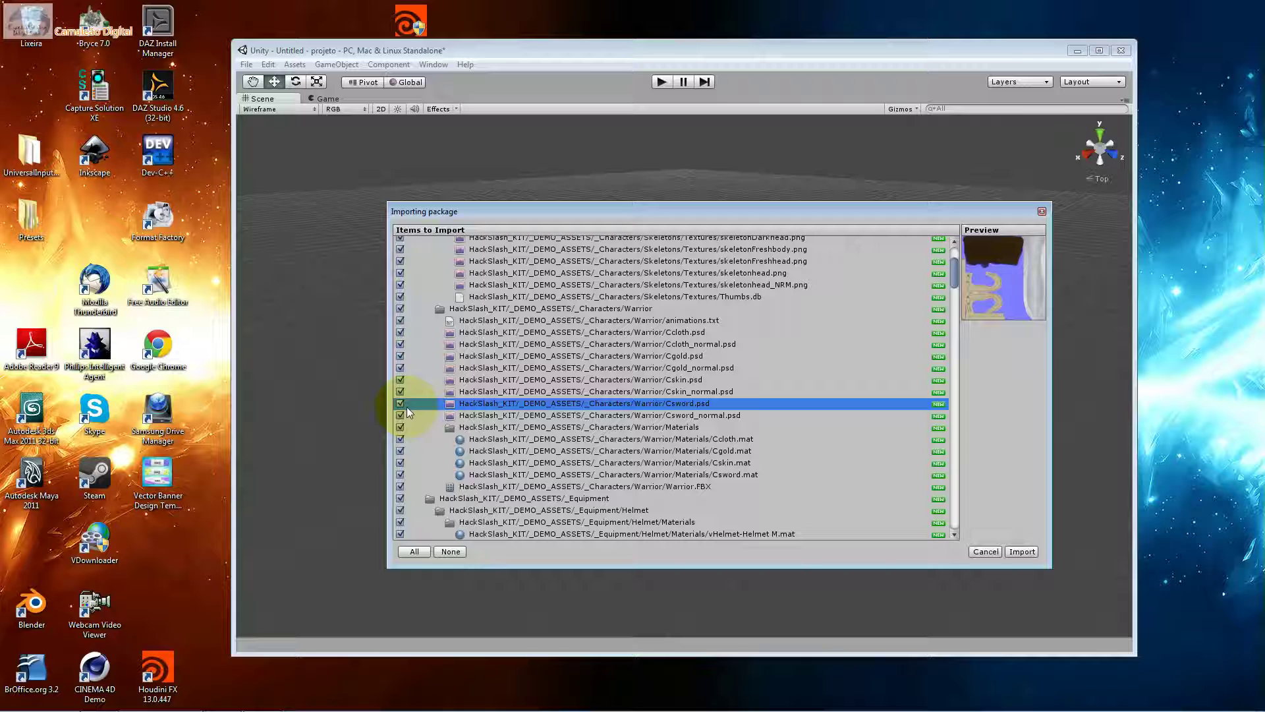
left_click(548, 450)
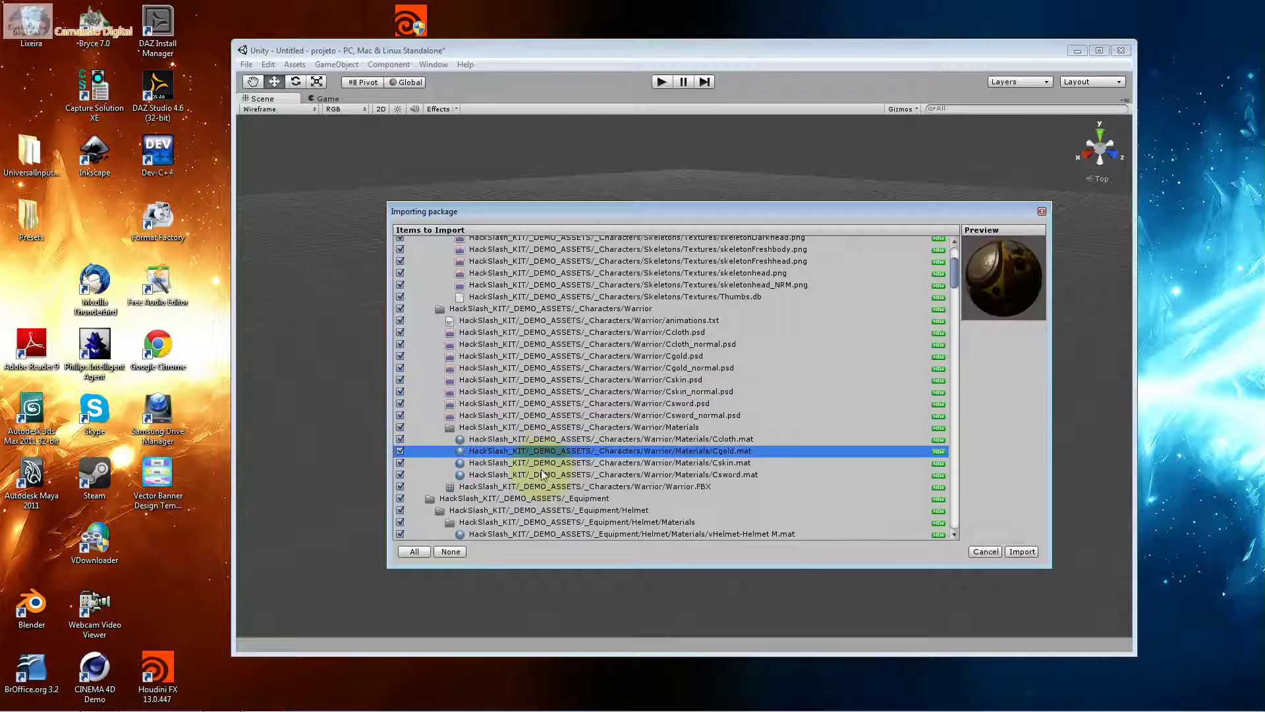
scroll(540, 469, "down", 2)
left_click(546, 443)
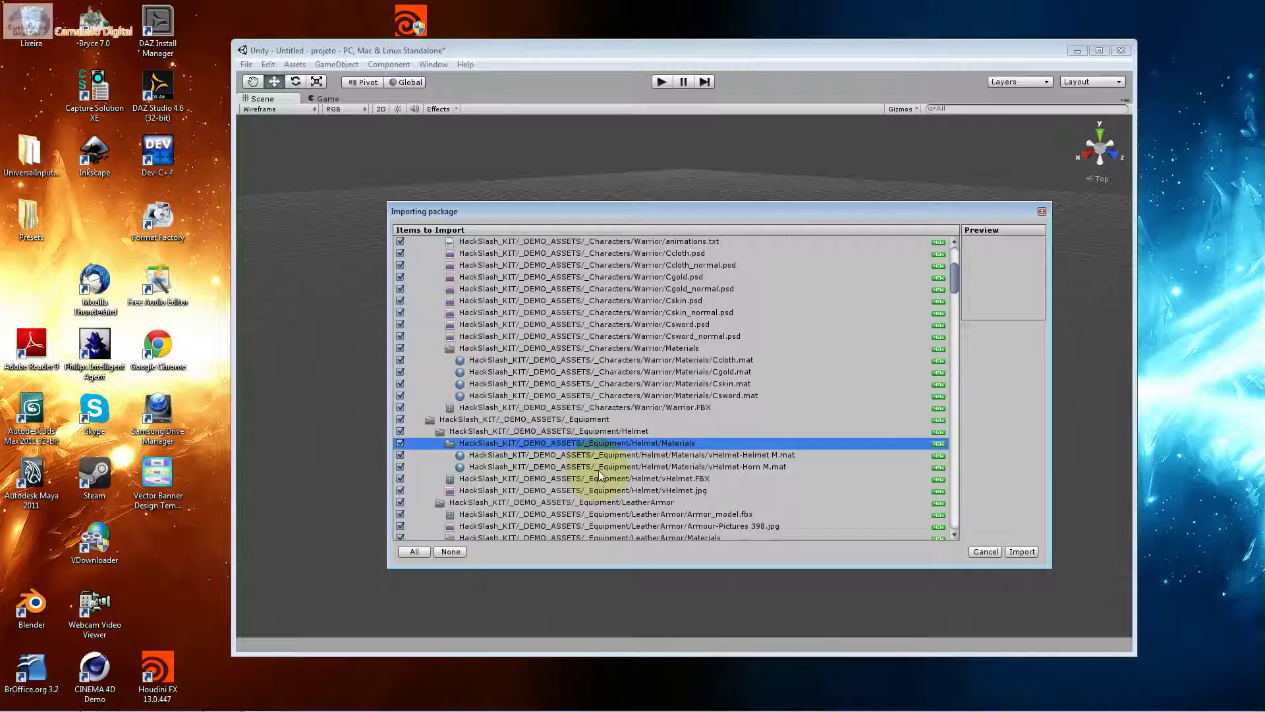
scroll(599, 474, "down", 2)
left_click(579, 398)
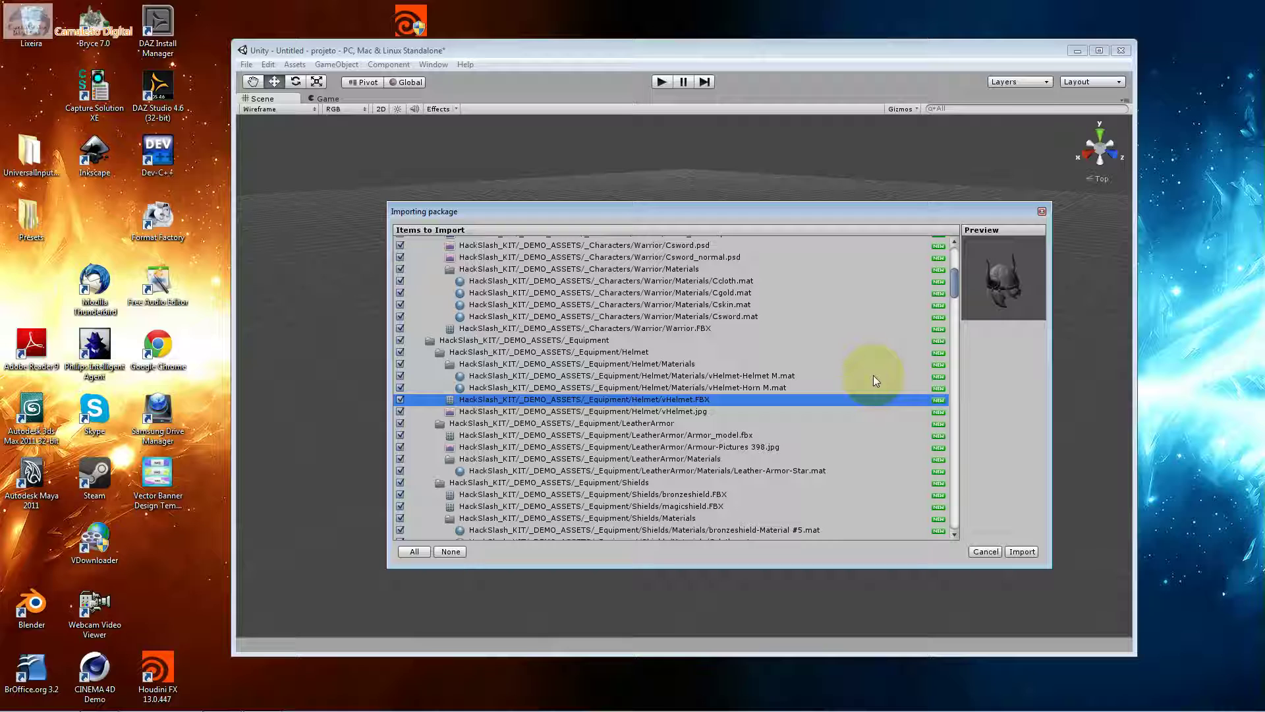
left_click(780, 435)
scroll(780, 435, "down", 1)
left_click(633, 431)
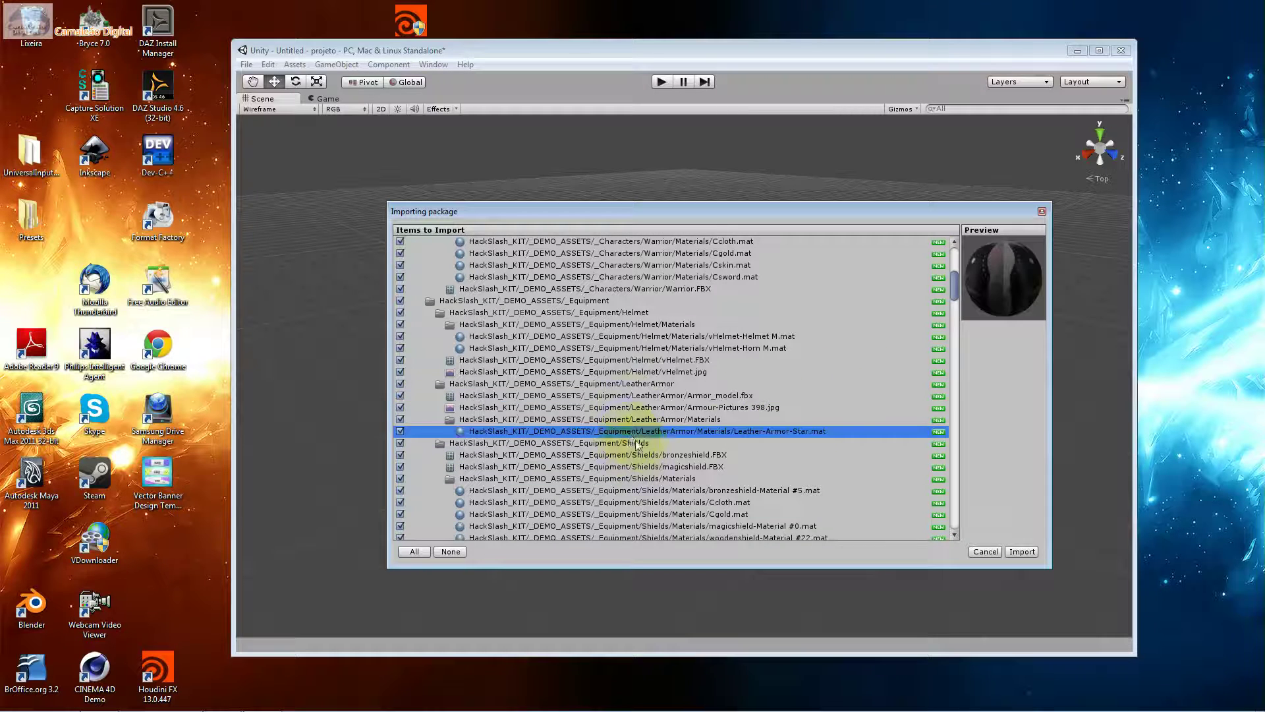
left_click(637, 408)
left_click(642, 455)
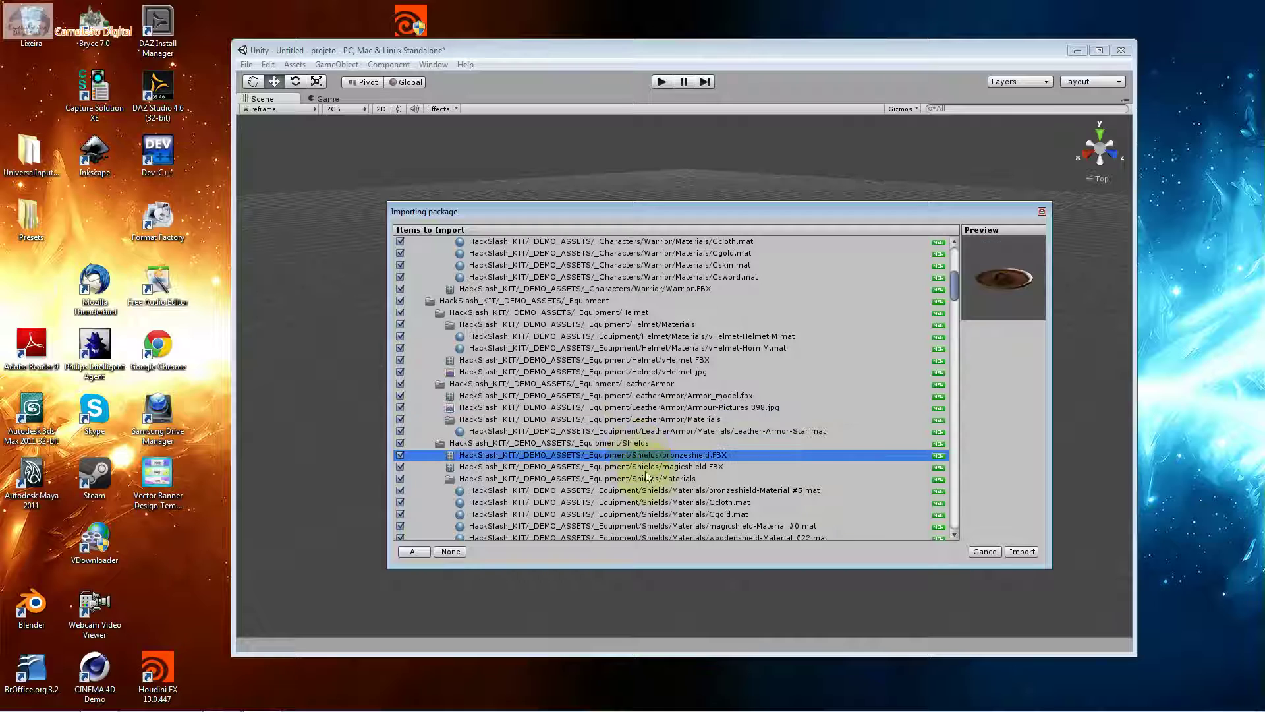
left_click(650, 479)
scroll(652, 478, "down", 3)
left_click(682, 420)
left_click(674, 397)
left_click(673, 385)
left_click(677, 361)
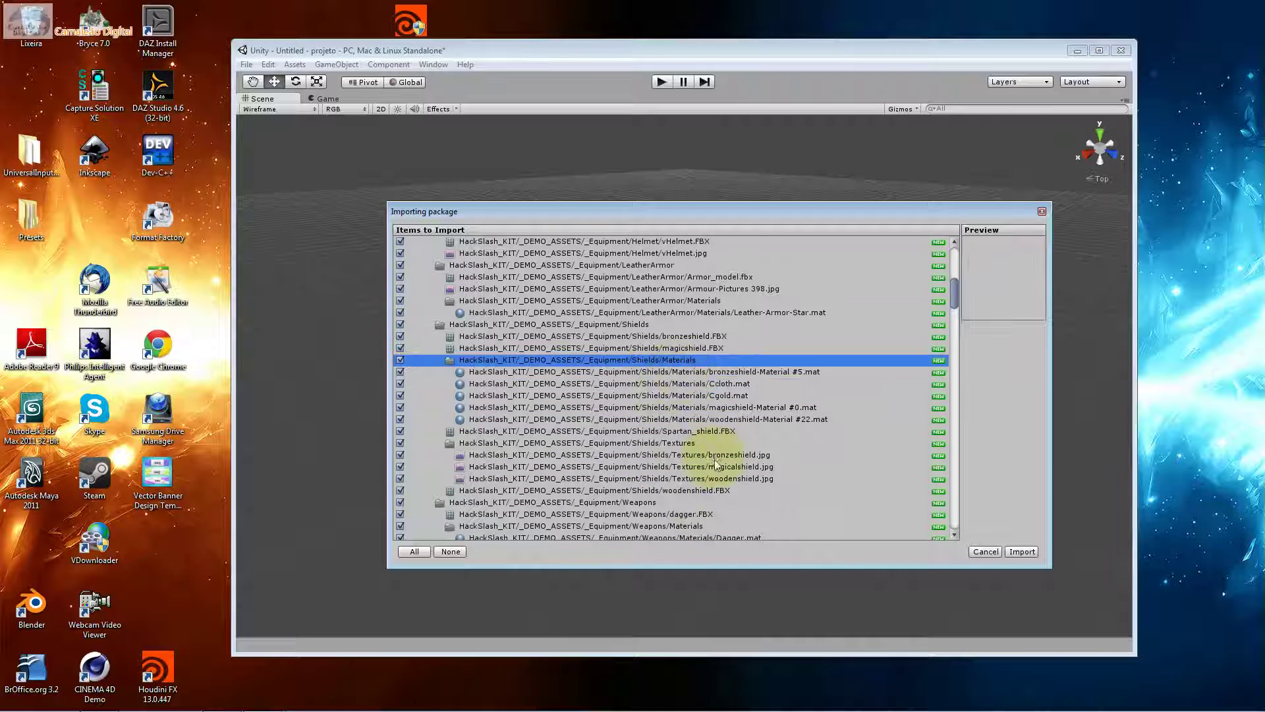
scroll(717, 461, "down", 2)
left_click(700, 400)
left_click(698, 375)
left_click(703, 388)
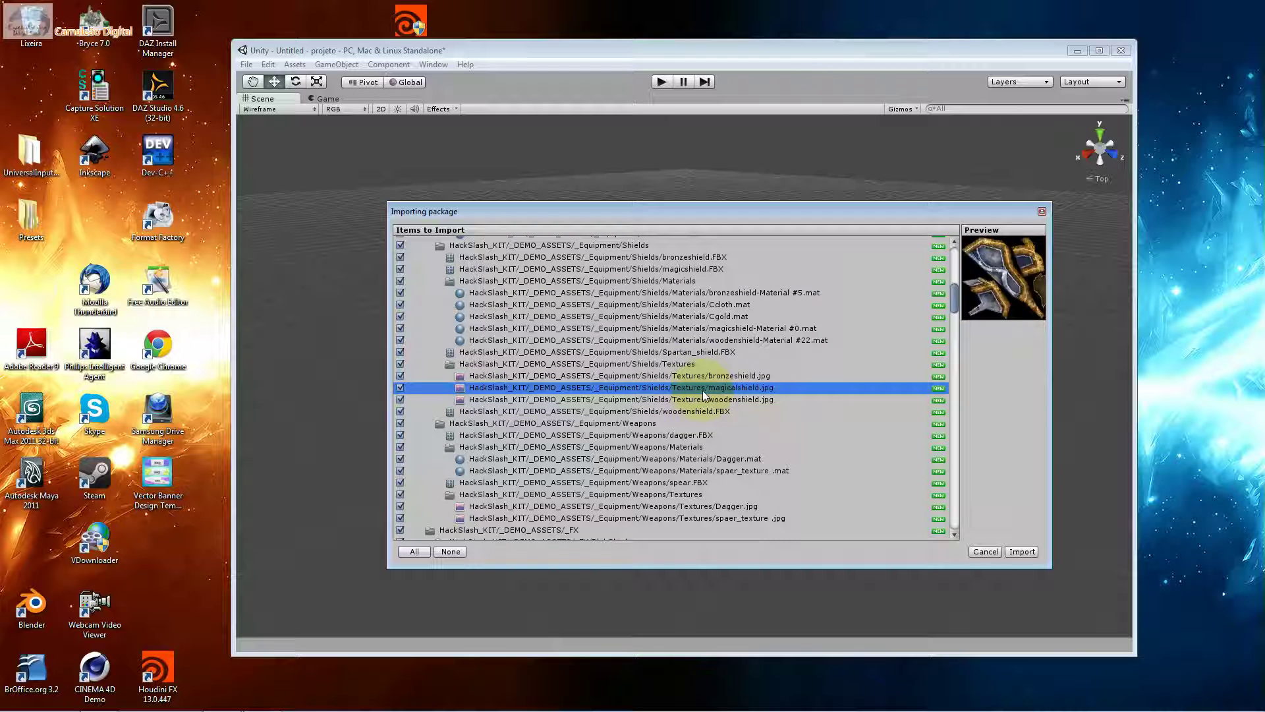
left_click(699, 400)
left_click(697, 376)
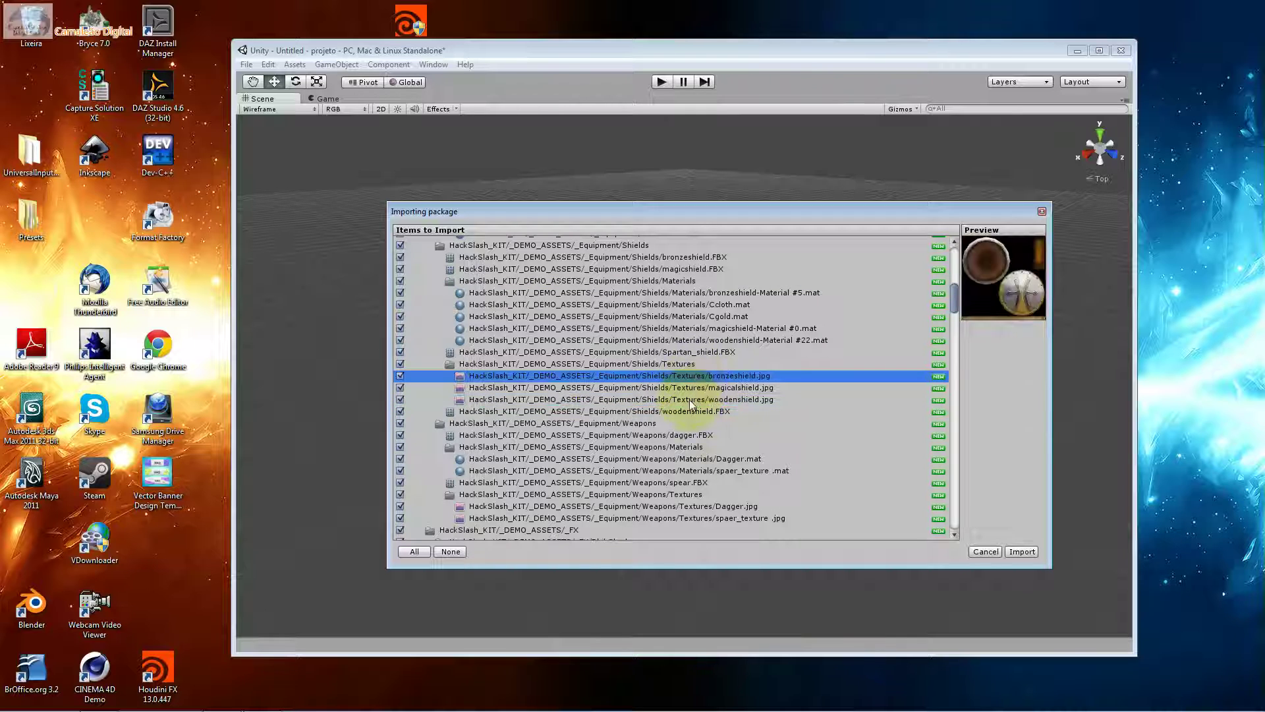
left_click(644, 436)
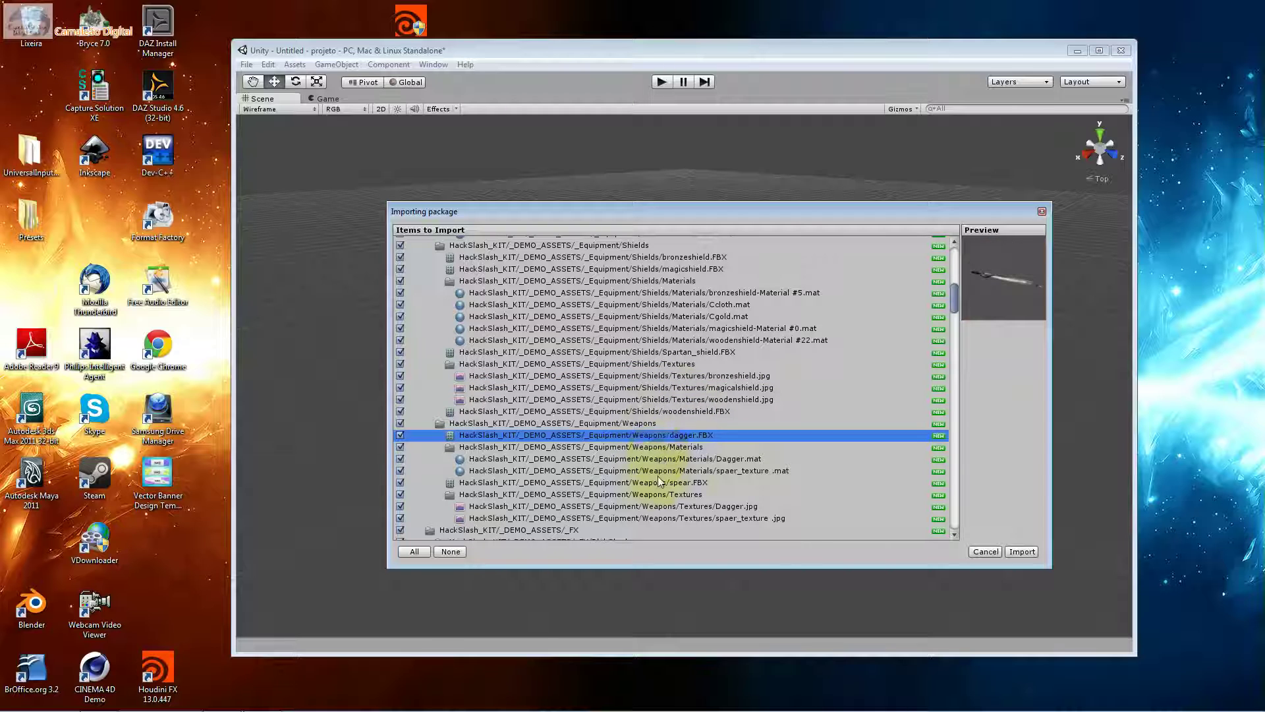
left_click(657, 471)
scroll(670, 488, "down", 4)
left_click(666, 431)
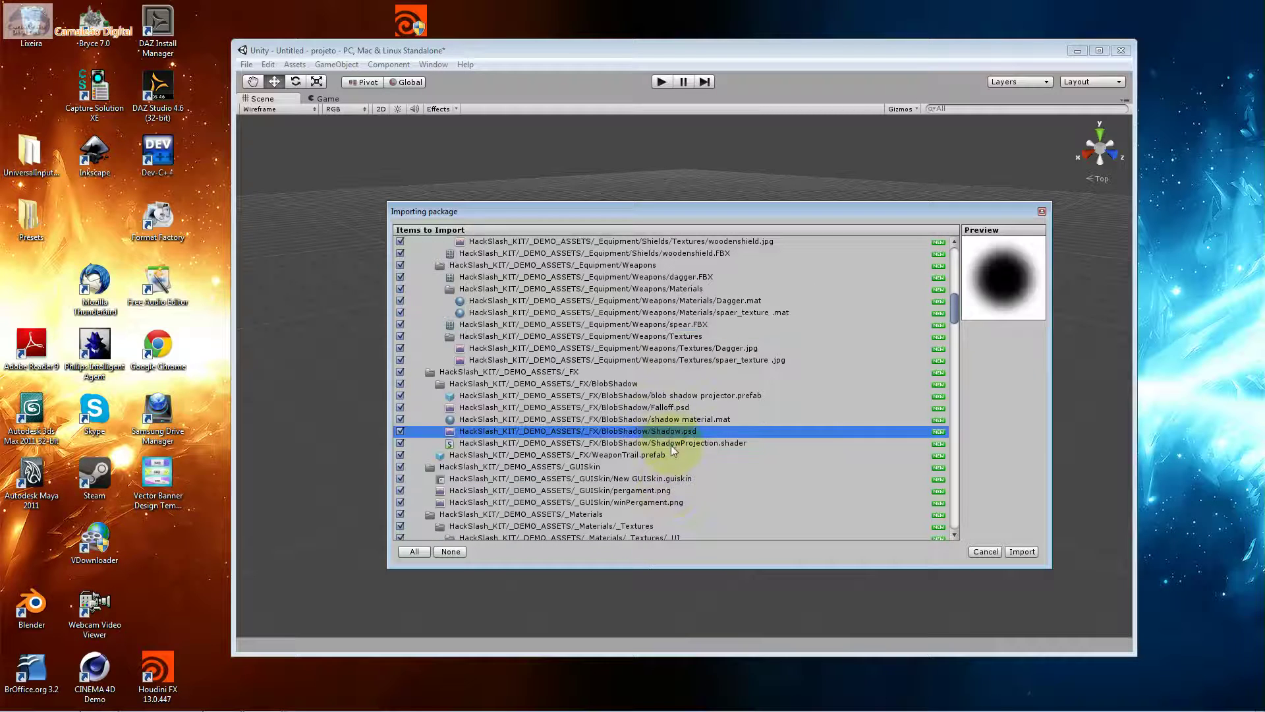
left_click(671, 444)
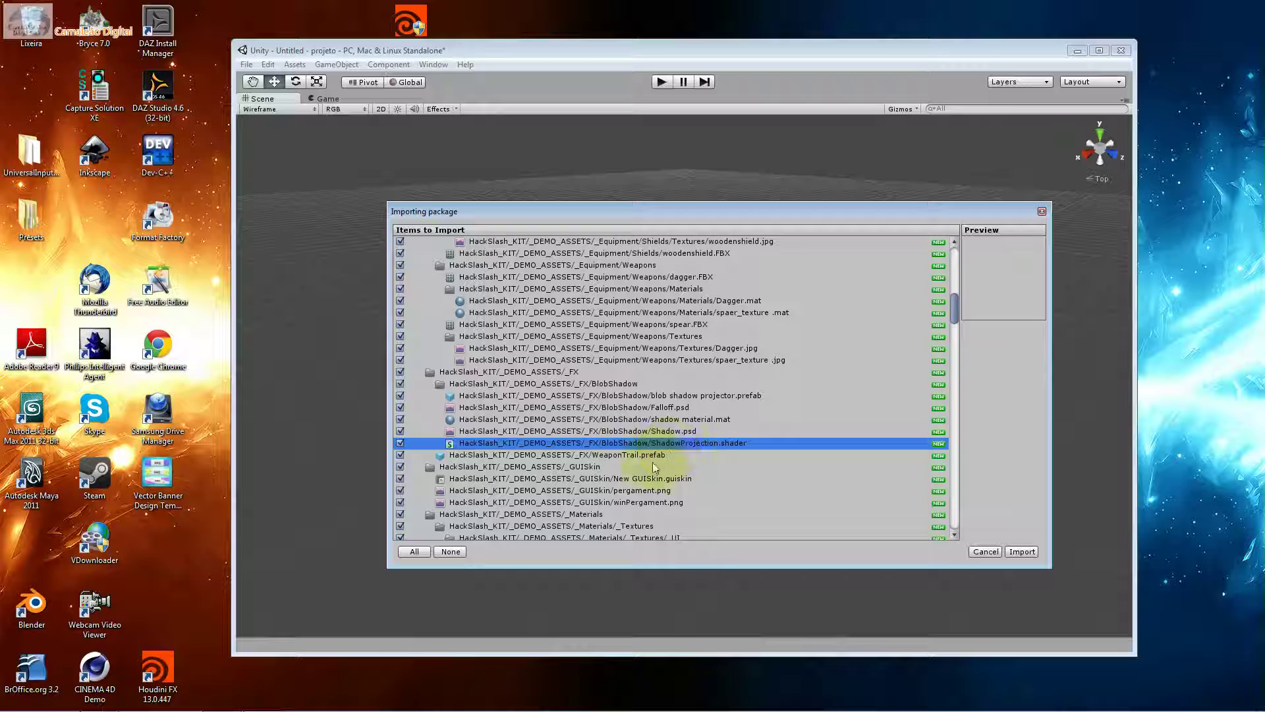
scroll(652, 461, "down", 3)
scroll(654, 459, "down", 3)
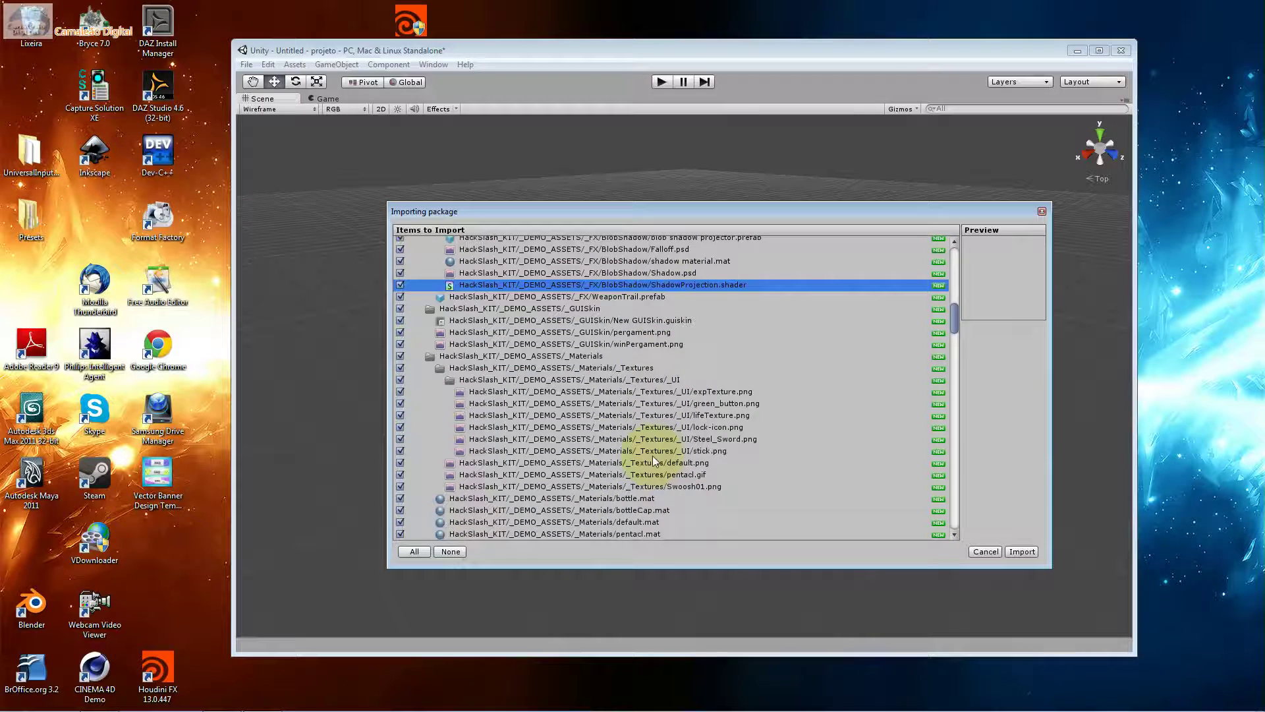
left_click(658, 403)
left_click(685, 450)
scroll(685, 448, "down", 6)
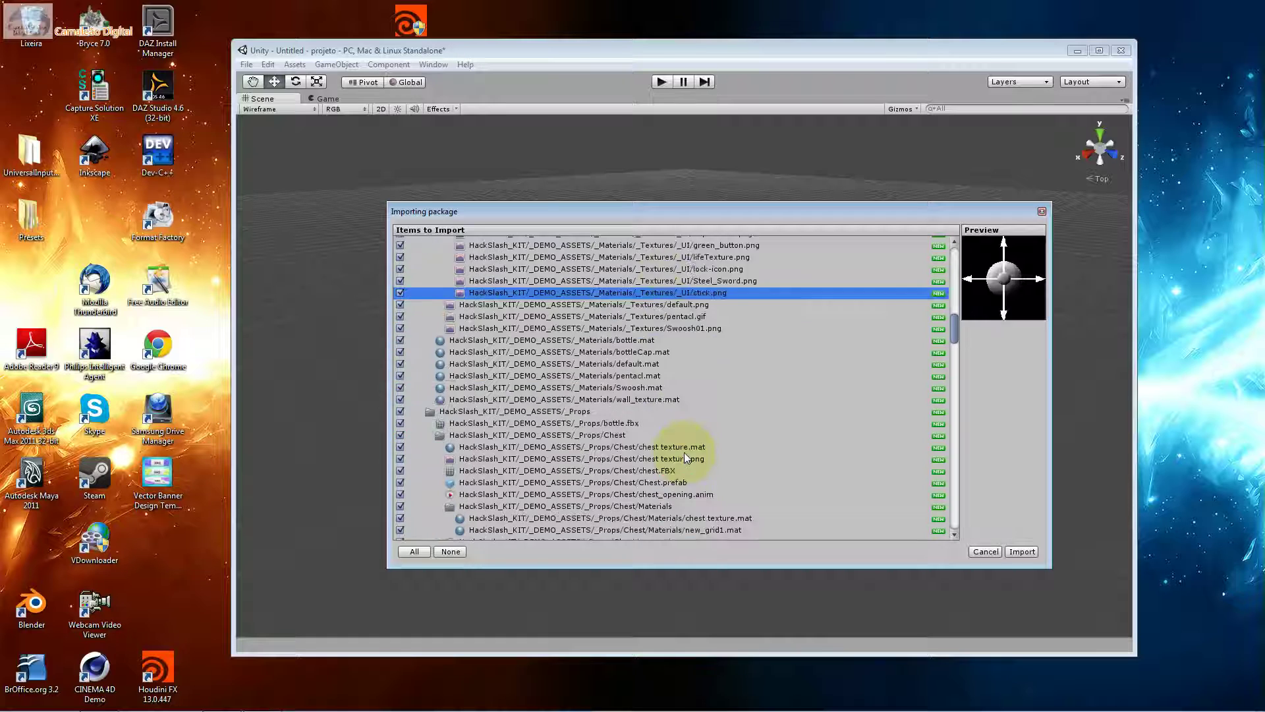
left_click(622, 387)
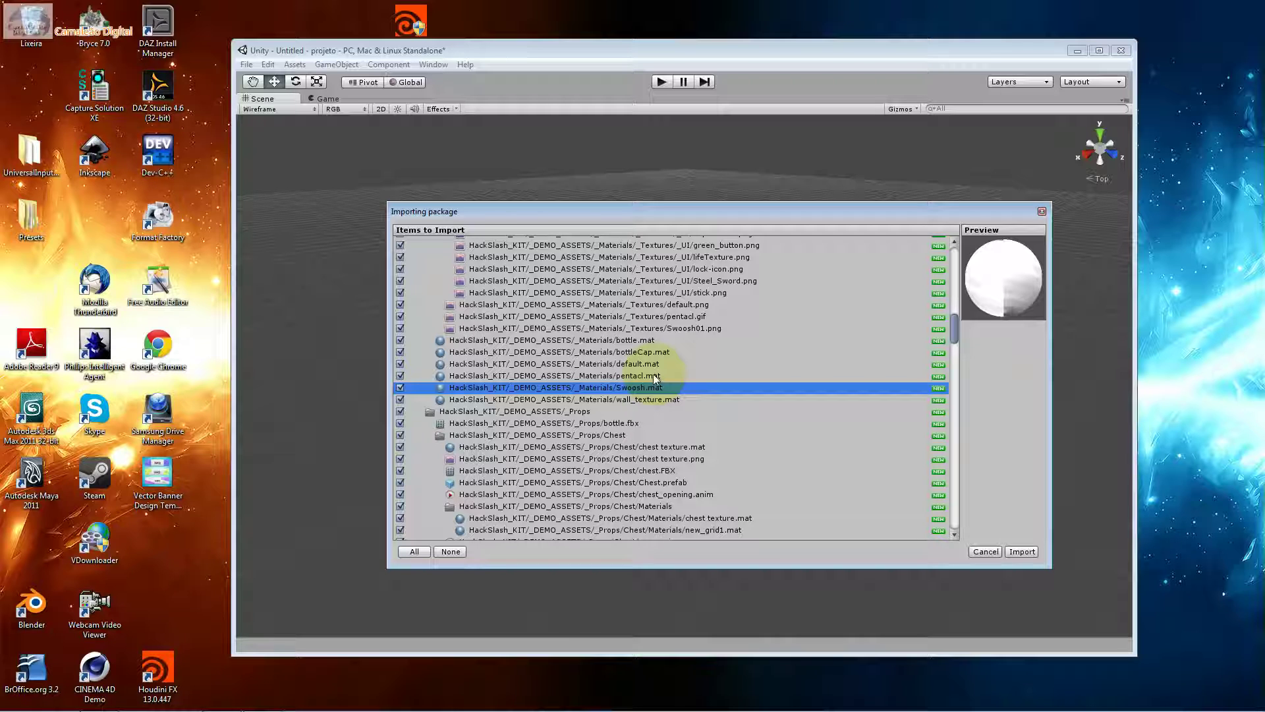
Preview the pentacl, bottleCap and Swoosh materials, chest assets and dead_spartans materials.
left_click(655, 375)
left_click(652, 353)
left_click(667, 388)
left_click(667, 448)
left_click(678, 483)
left_click(688, 471)
left_click(696, 484)
left_click(691, 472)
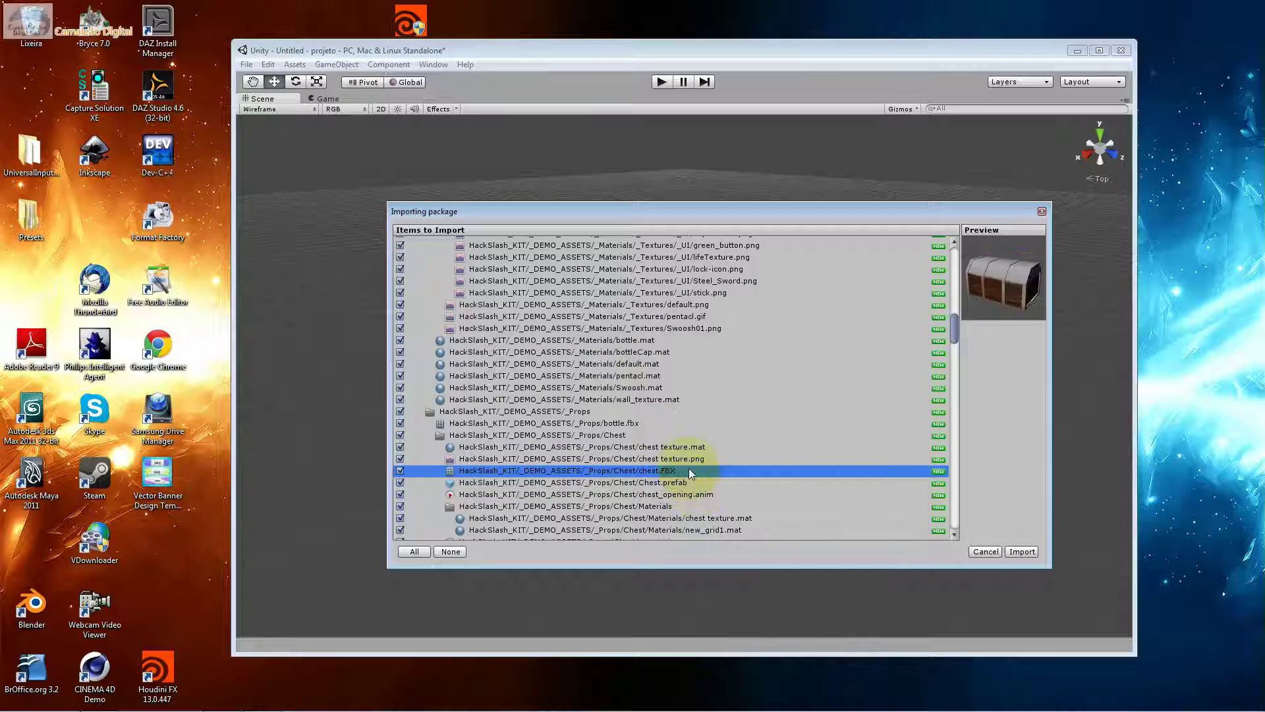
scroll(689, 468, "down", 5)
left_click(698, 384)
left_click(705, 420)
left_click(709, 454)
left_click(711, 472)
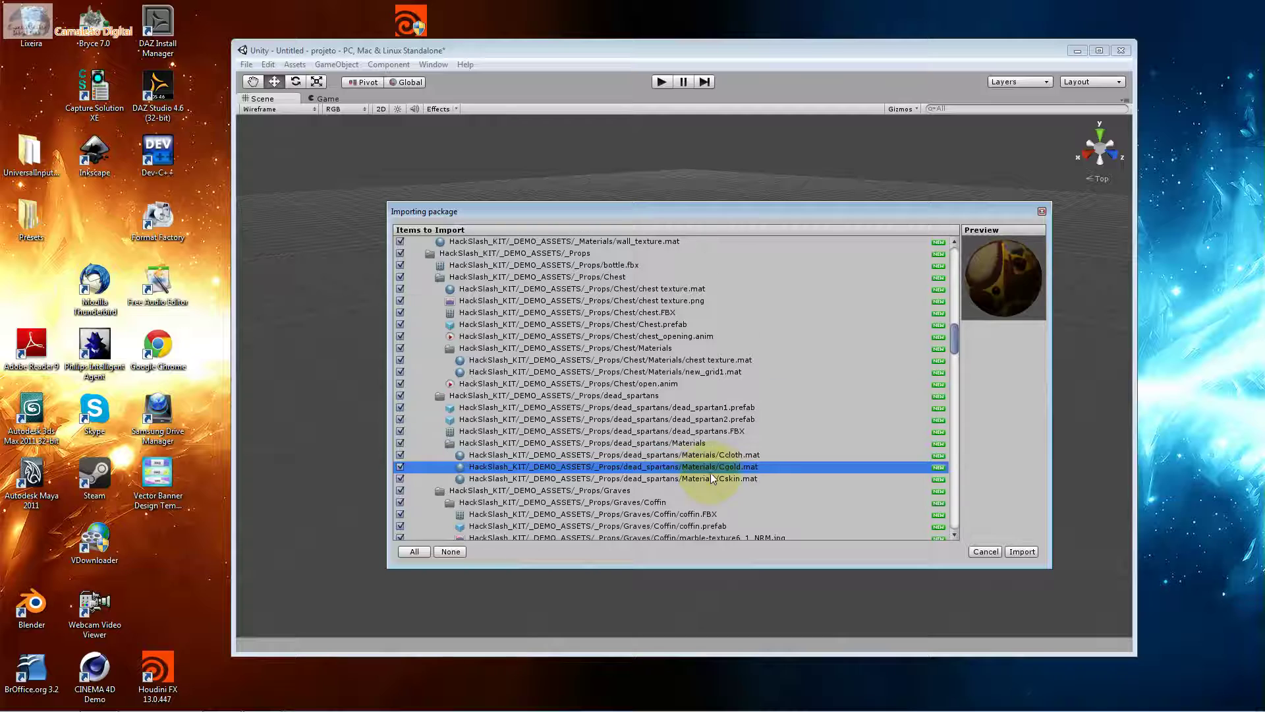
Preview the coffin, Coffin_with_knight, fresh_grave and Gravecross textures, materials and models.
scroll(710, 461, "down", 5)
left_click(710, 425)
left_click(708, 386)
scroll(725, 427, "down", 5)
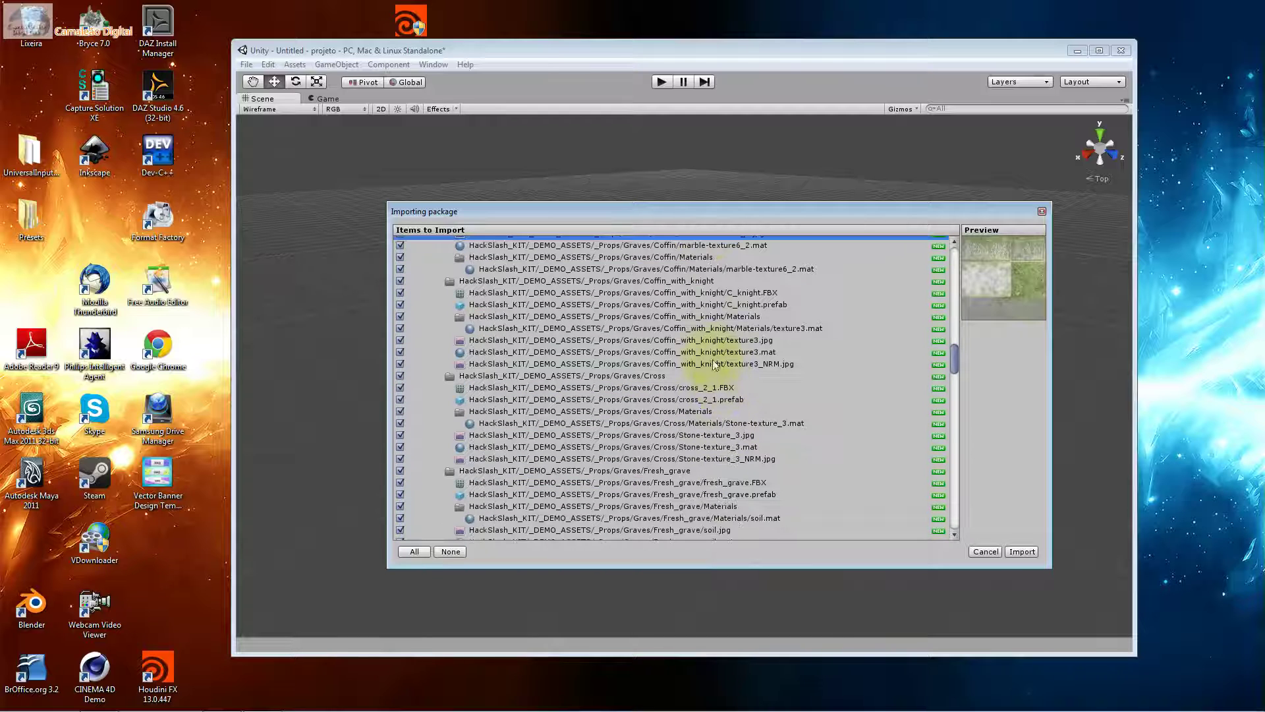
left_click(711, 340)
left_click(715, 352)
scroll(723, 420, "down", 4)
left_click(719, 399)
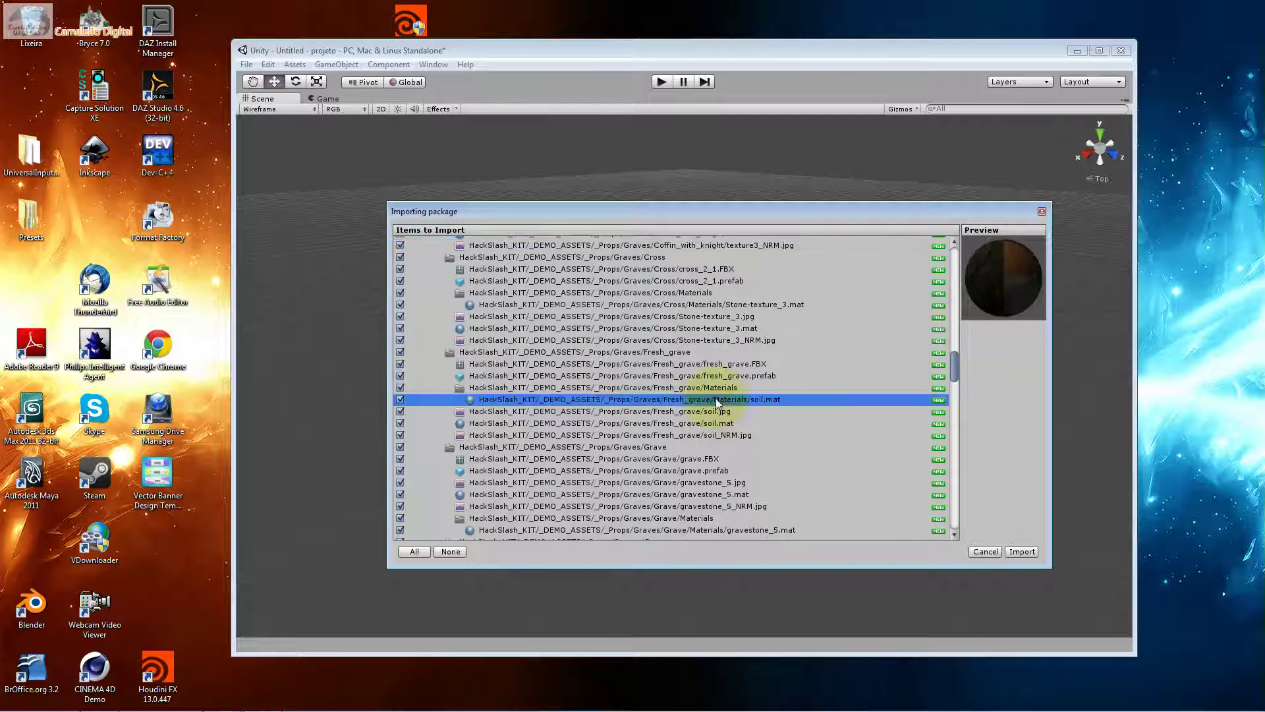
left_click(710, 363)
scroll(723, 418, "down", 6)
left_click(724, 415)
scroll(724, 418, "down", 5)
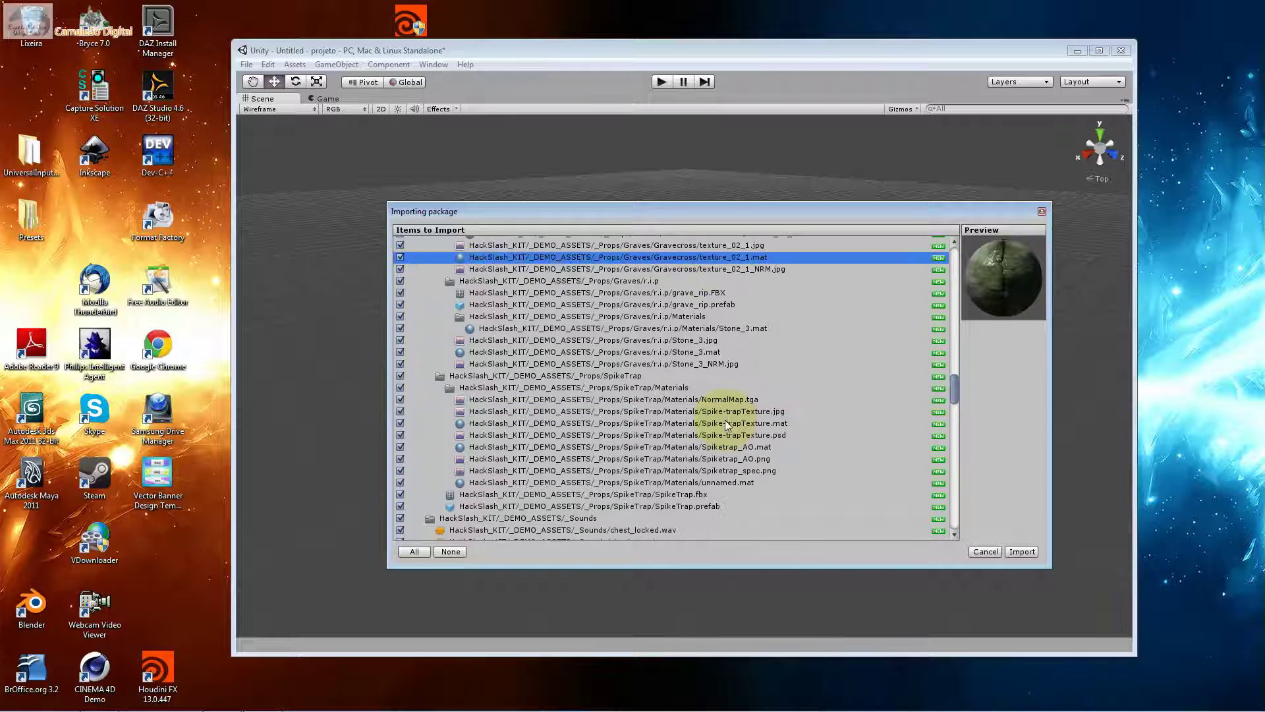
scroll(725, 419, "down", 5)
Preview the _Sounds files, from chest_unlocking.wav and dirt_footsteps.wav to sword.wav and zombie-hell-atmos.wav.
left_click(697, 395)
left_click(615, 373)
left_click(609, 417)
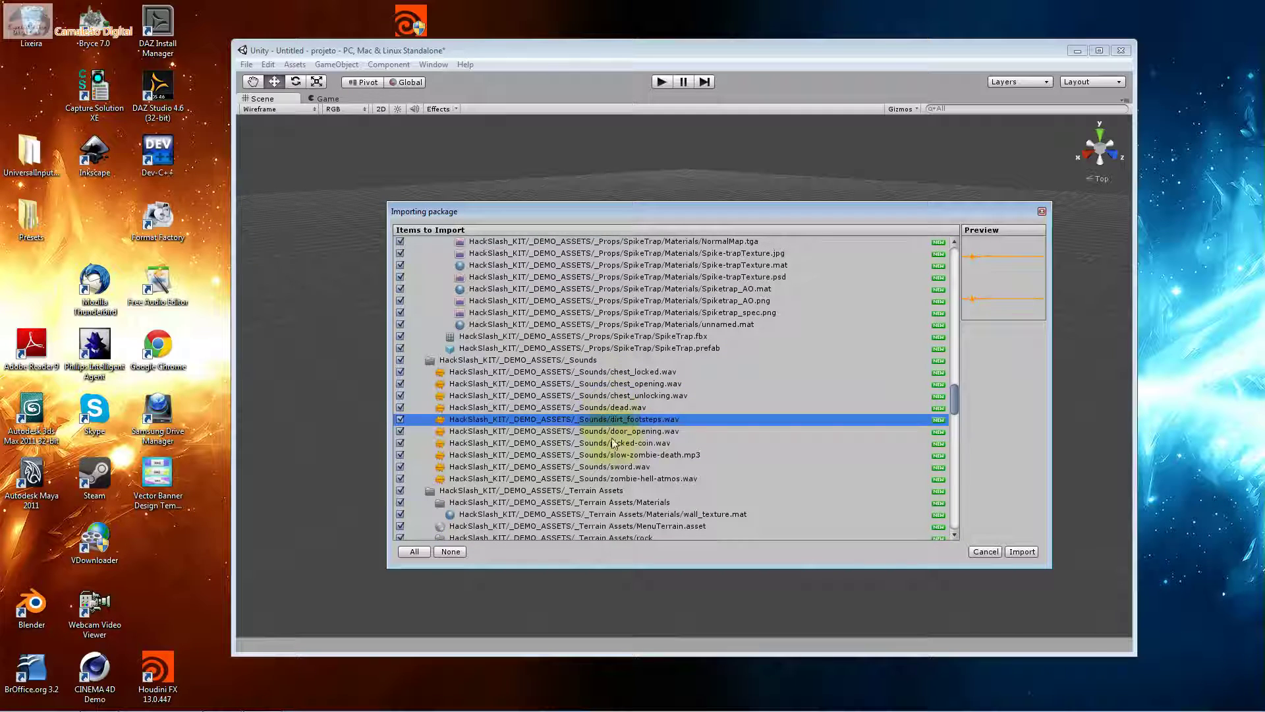
left_click(611, 450)
left_click(600, 431)
left_click(592, 359)
left_click(602, 420)
left_click(628, 441)
left_click(626, 466)
left_click(625, 478)
Preview the Grass2.psd texture, palm tree assets and LightmapNear/LightmapFar .exr lightmaps.
scroll(629, 484, "down", 4)
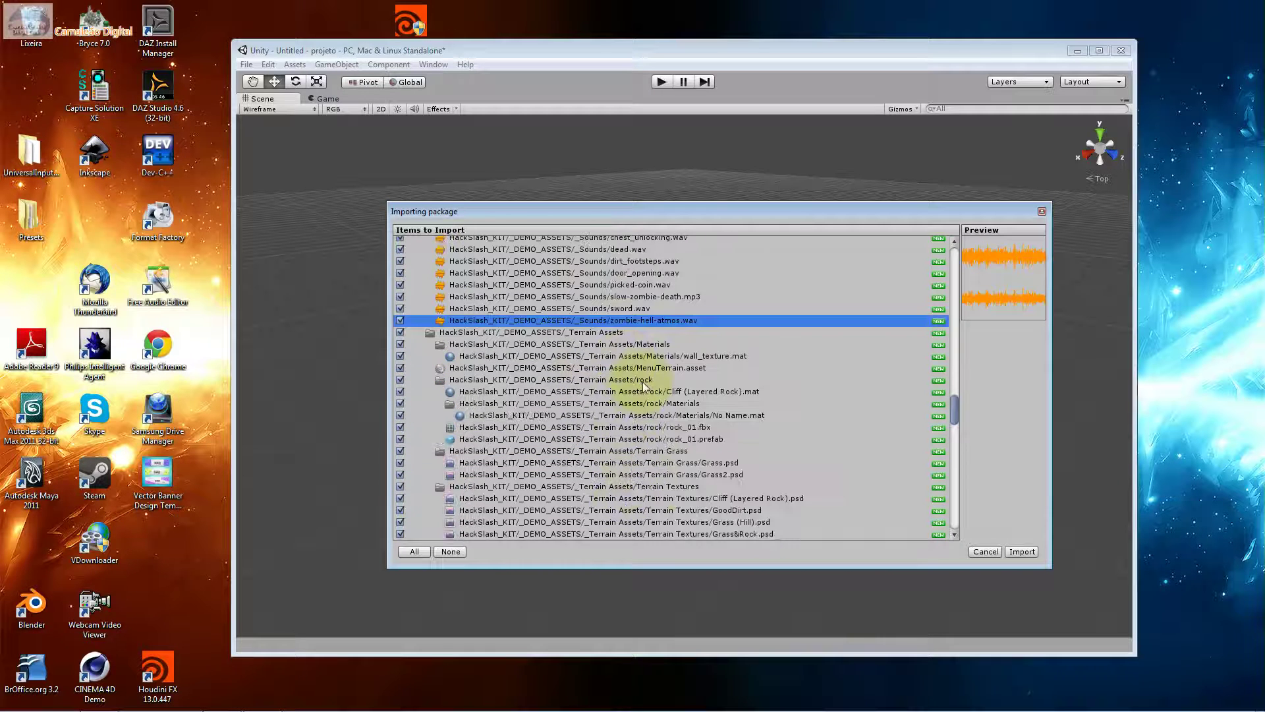
scroll(642, 382, "down", 5)
left_click(667, 317)
left_click(679, 340)
left_click(689, 388)
left_click(698, 423)
left_click(717, 459)
scroll(717, 459, "down", 5)
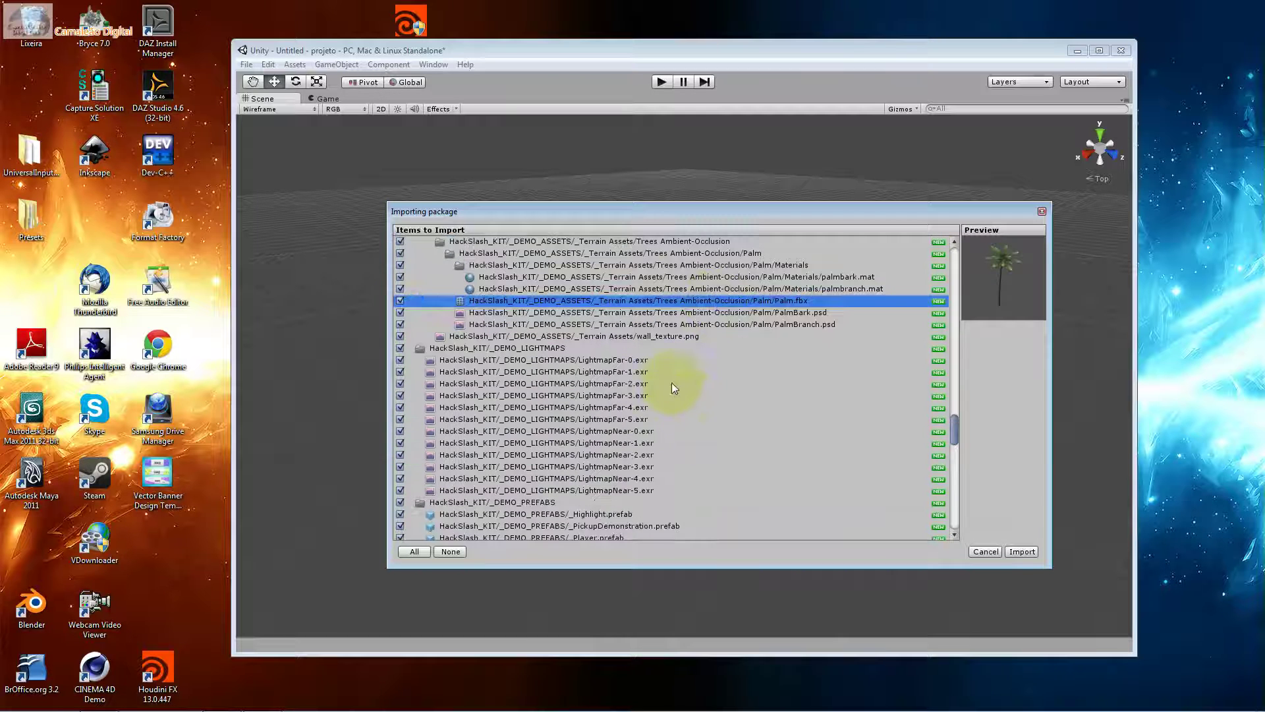
left_click(632, 444)
left_click(686, 479)
left_click(686, 490)
left_click(659, 431)
left_click(644, 396)
scroll(656, 431, "down", 5)
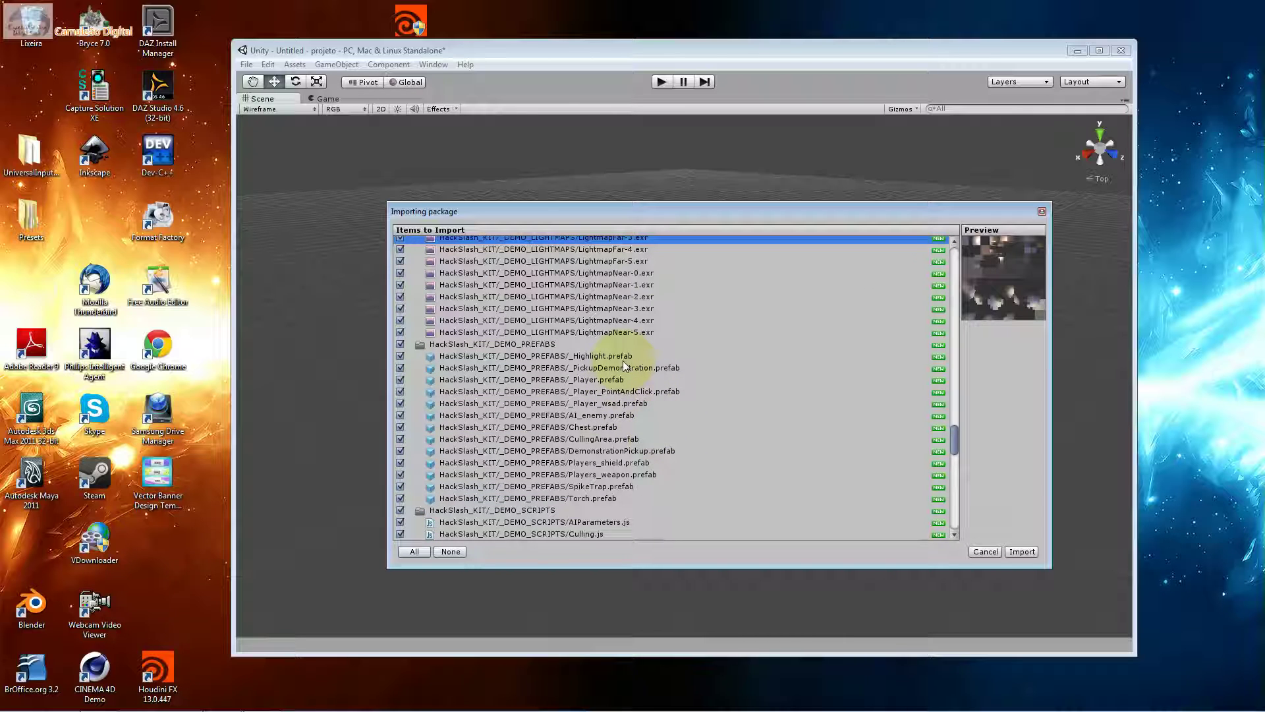
Inspect the AI_enemy, DemonstrationPickup and Players_weapon prefabs and the Highlight, Culling and PlayerParameters scripts.
left_click(626, 380)
left_click(652, 415)
left_click(646, 452)
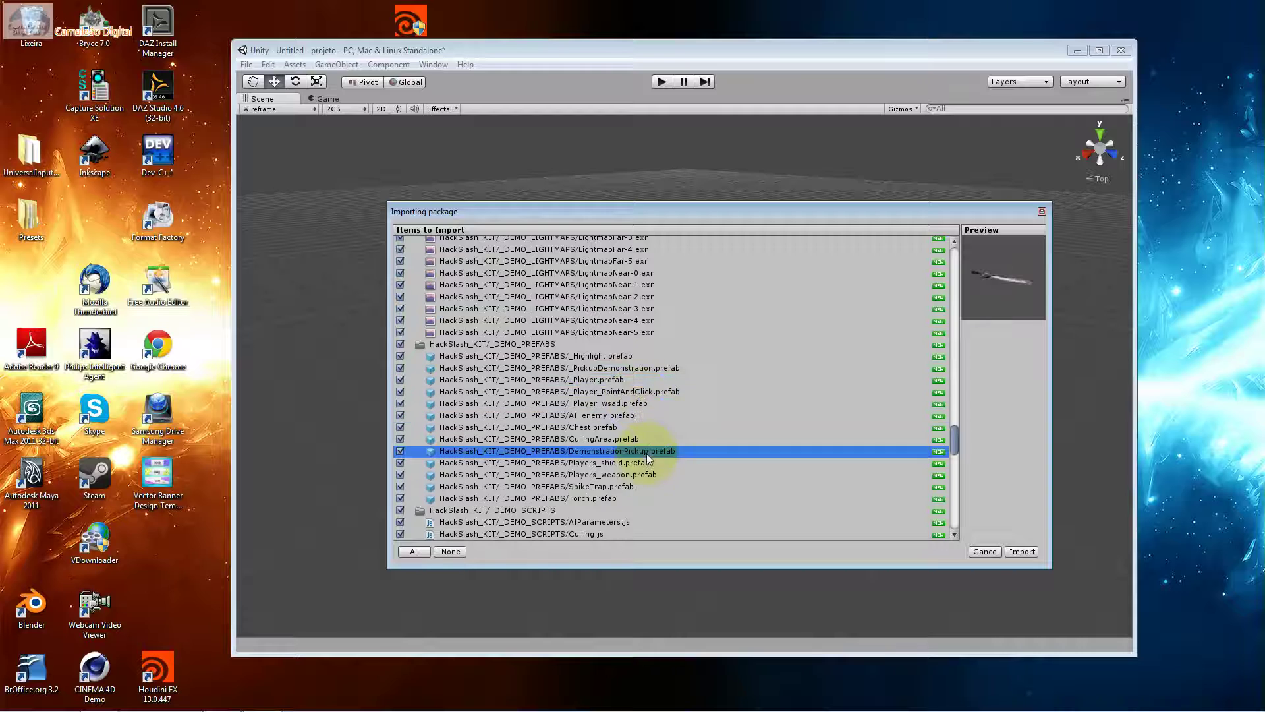
left_click(651, 472)
scroll(650, 478, "down", 3)
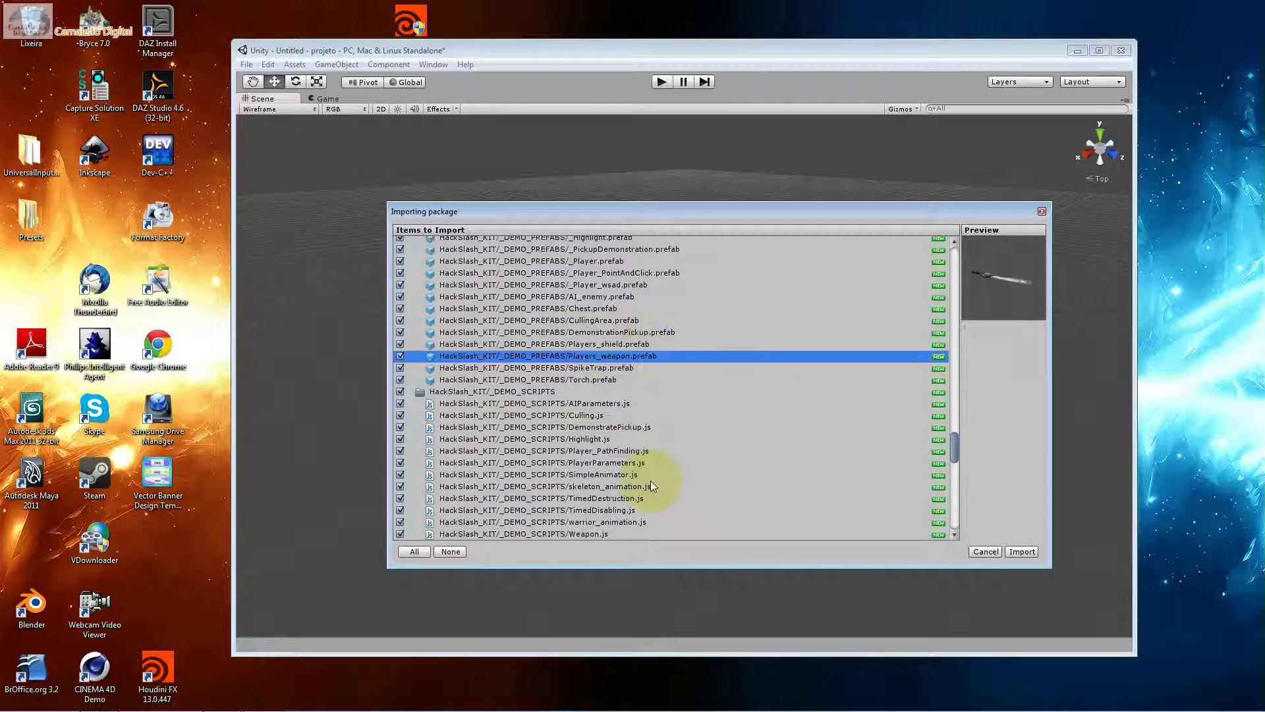
left_click(654, 436)
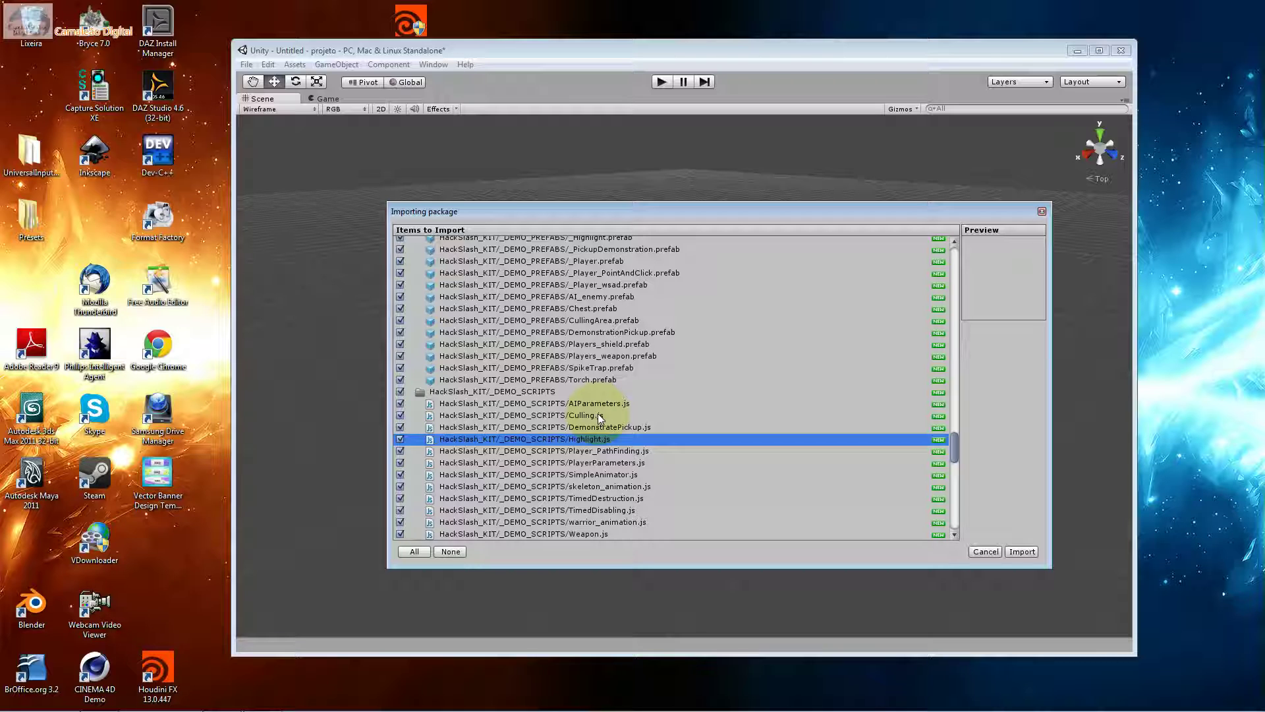
left_click(599, 413)
left_click(611, 462)
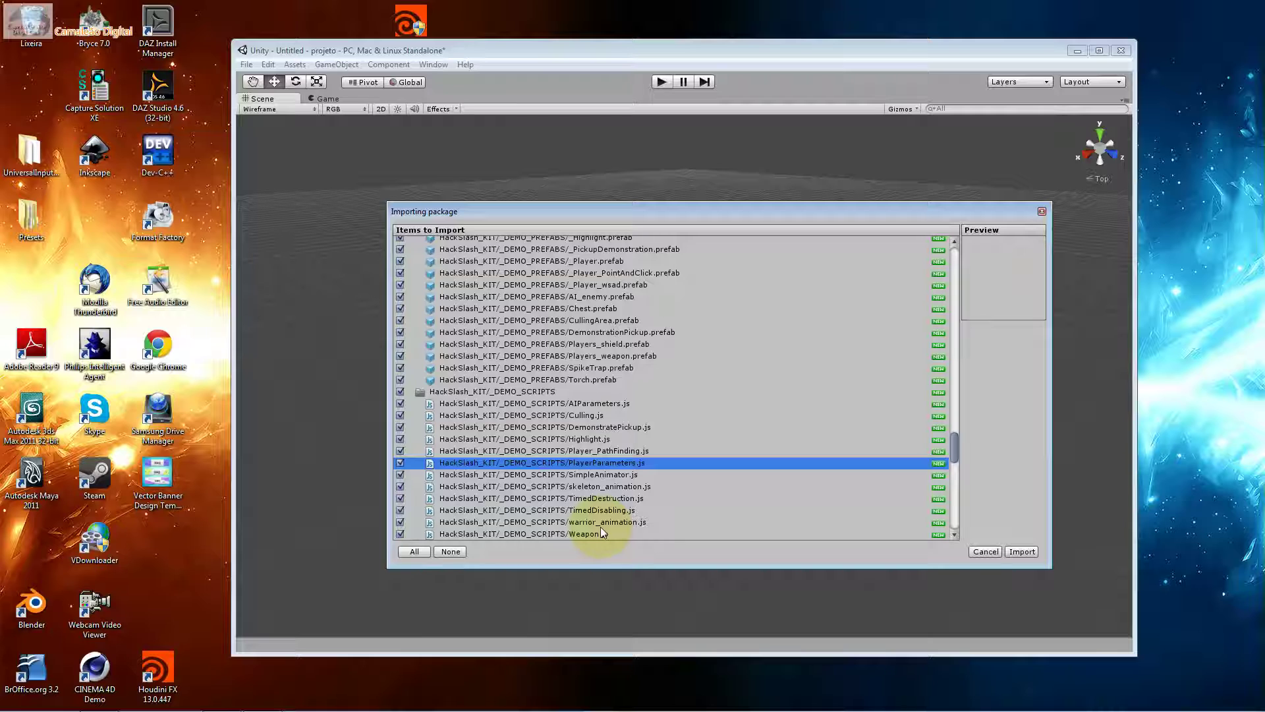
left_click_drag(603, 523, 606, 440)
scroll(692, 489, "down", 3)
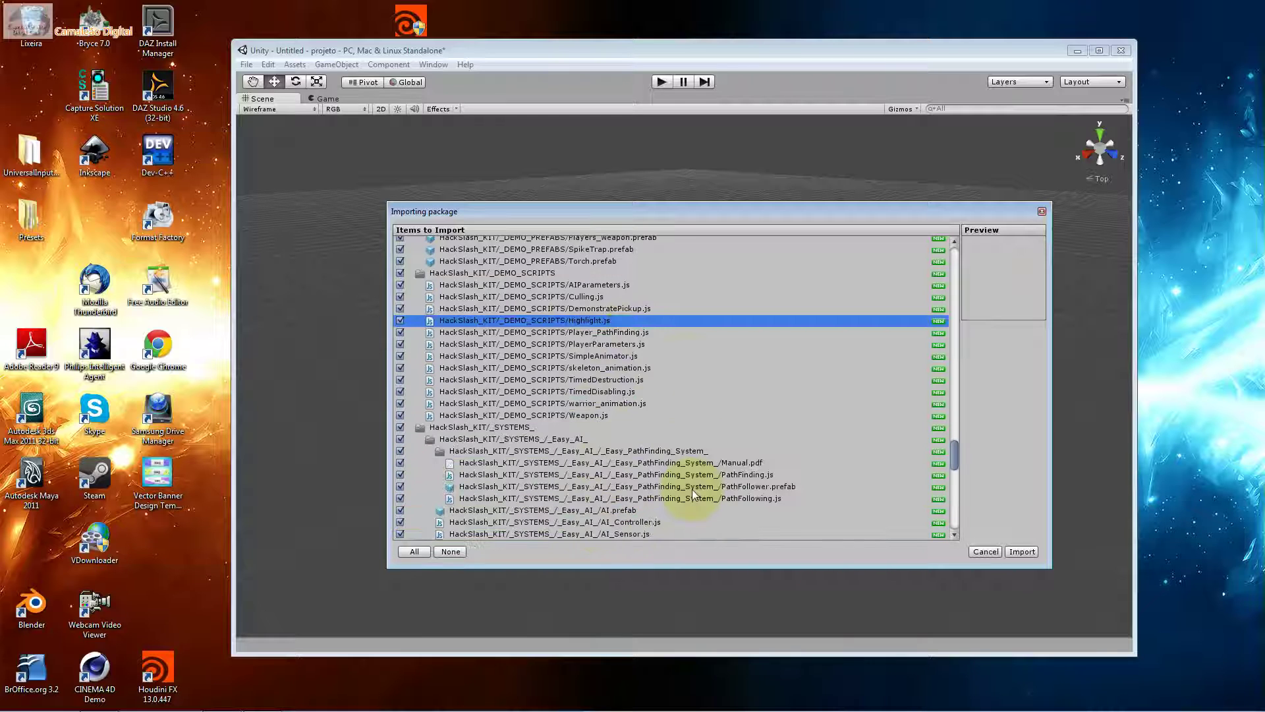
Check the PathFollower prefab, then scroll to the PointAndClick and DEMO_MENU scenes.
left_click(679, 481)
scroll(661, 493, "down", 4)
scroll(661, 493, "down", 4)
scroll(662, 493, "down", 3)
scroll(665, 481, "down", 3)
scroll(665, 476, "down", 3)
scroll(665, 476, "down", 3)
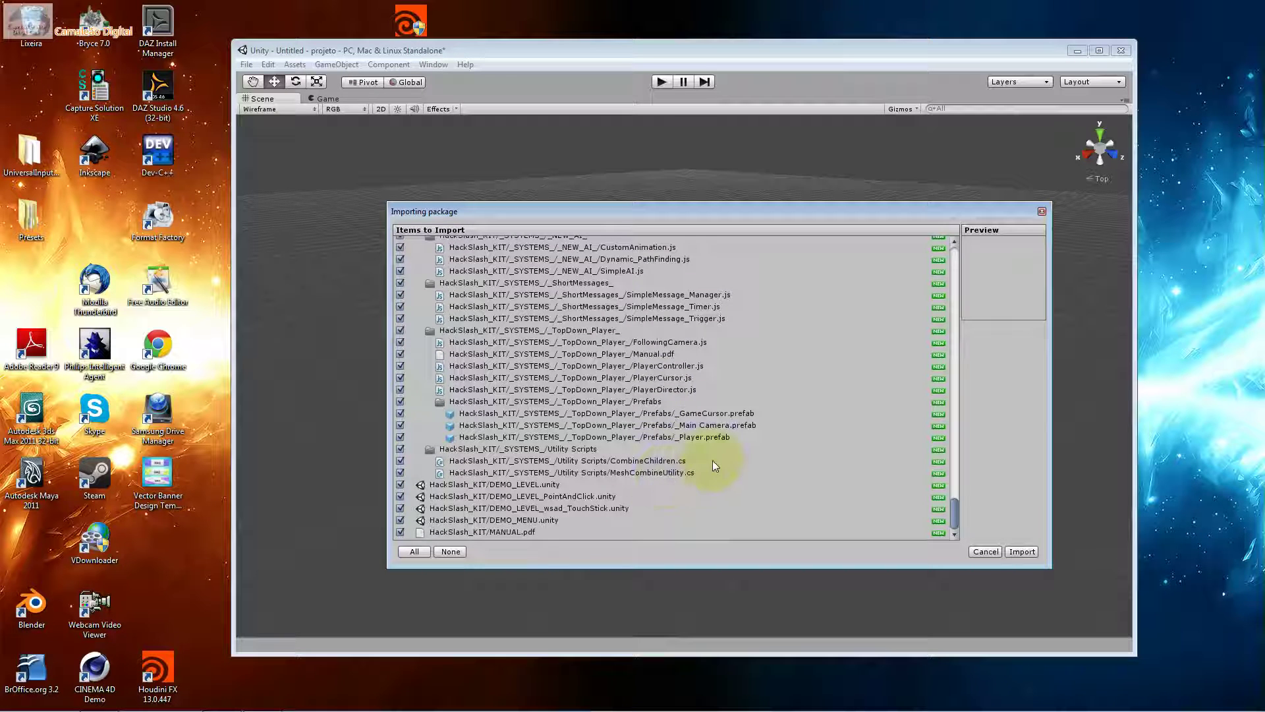
left_click(507, 497)
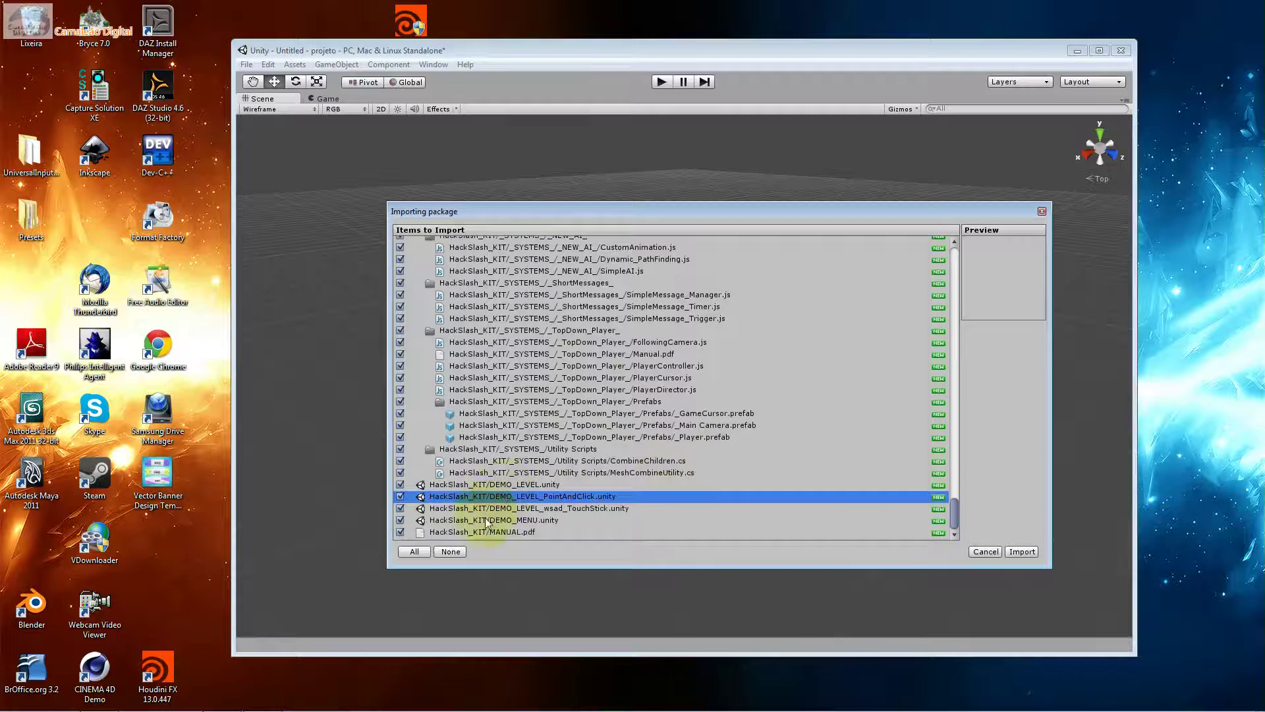
left_click(486, 521)
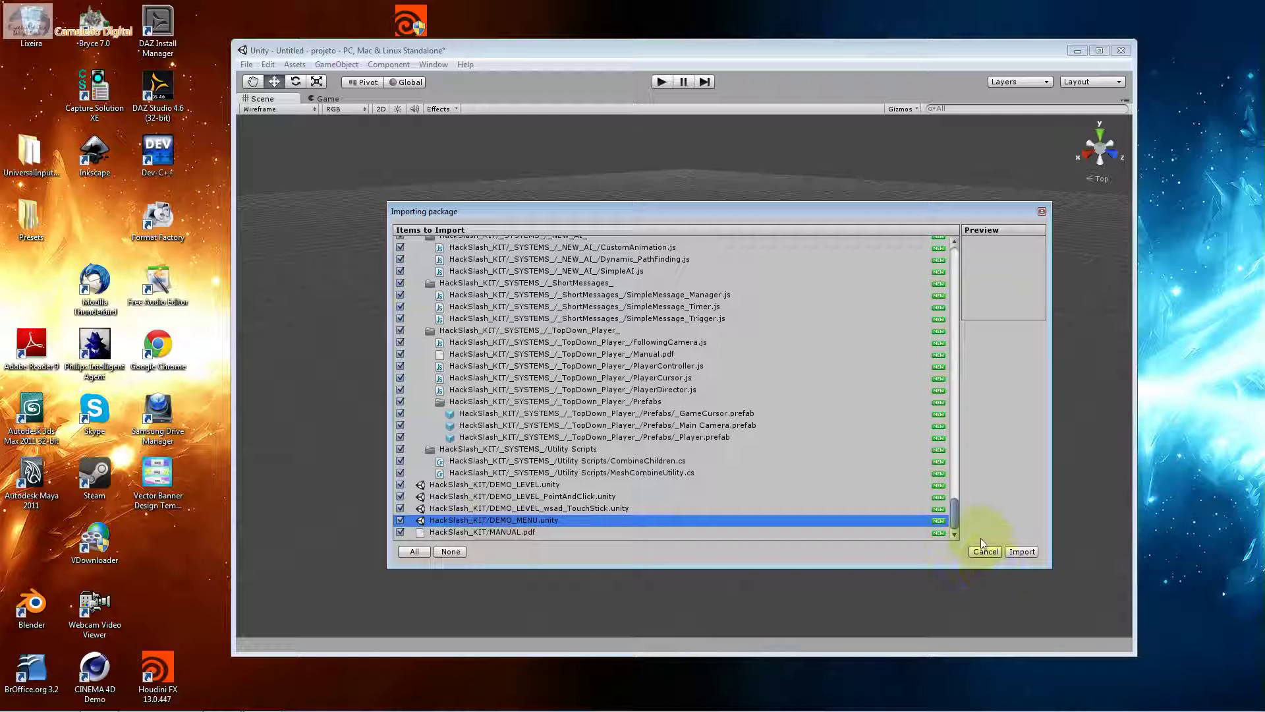
Import the whole package and show the HackSlash_KIT folder in a floating Project panel.
left_click(1017, 551)
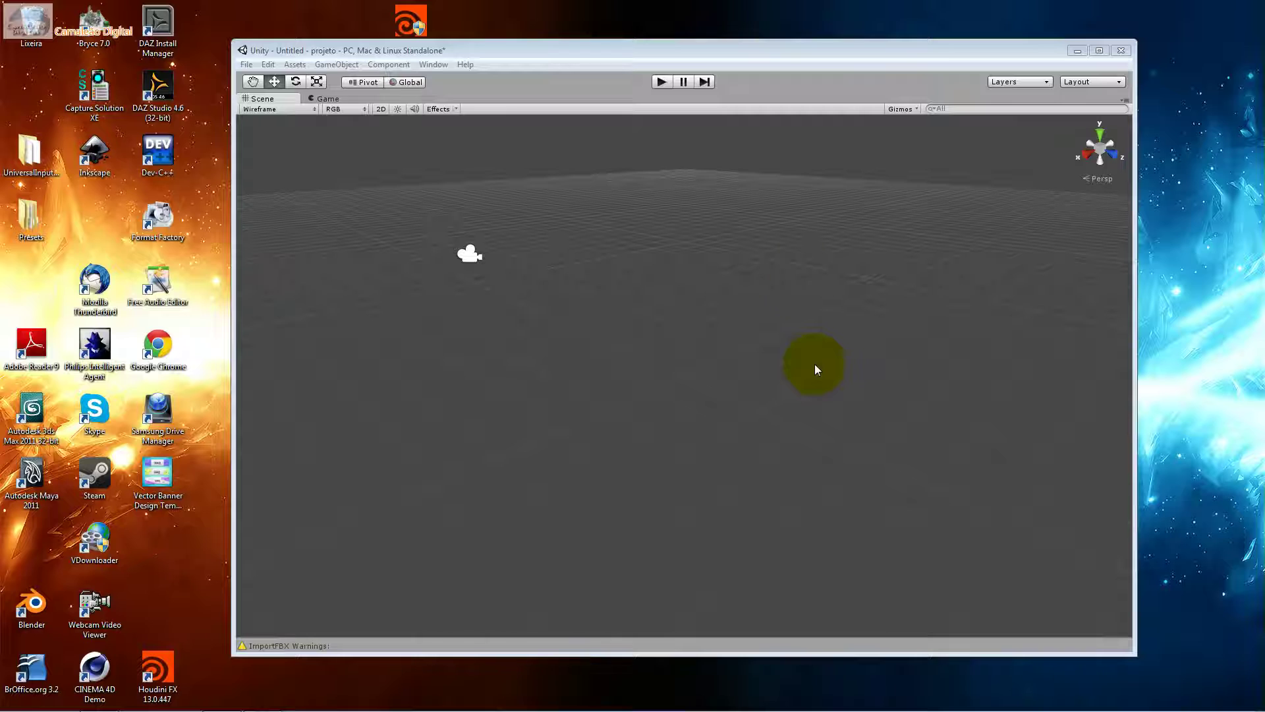
left_click(432, 64)
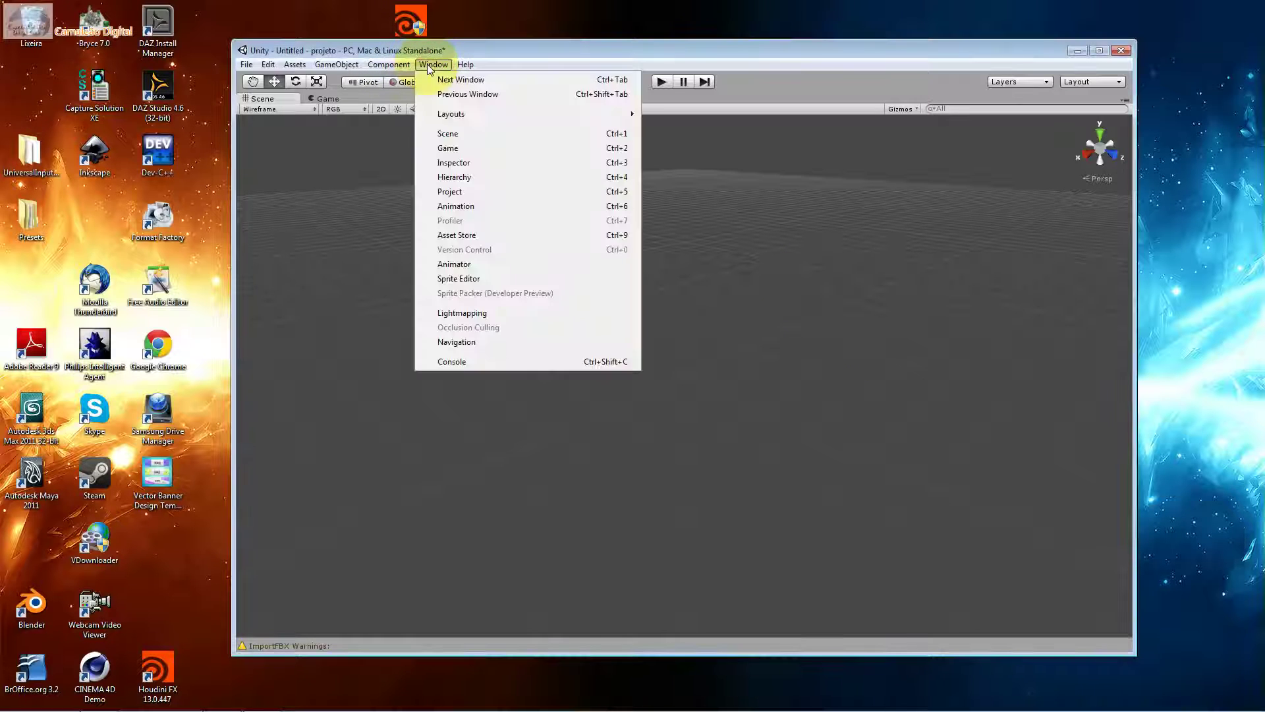
left_click(453, 192)
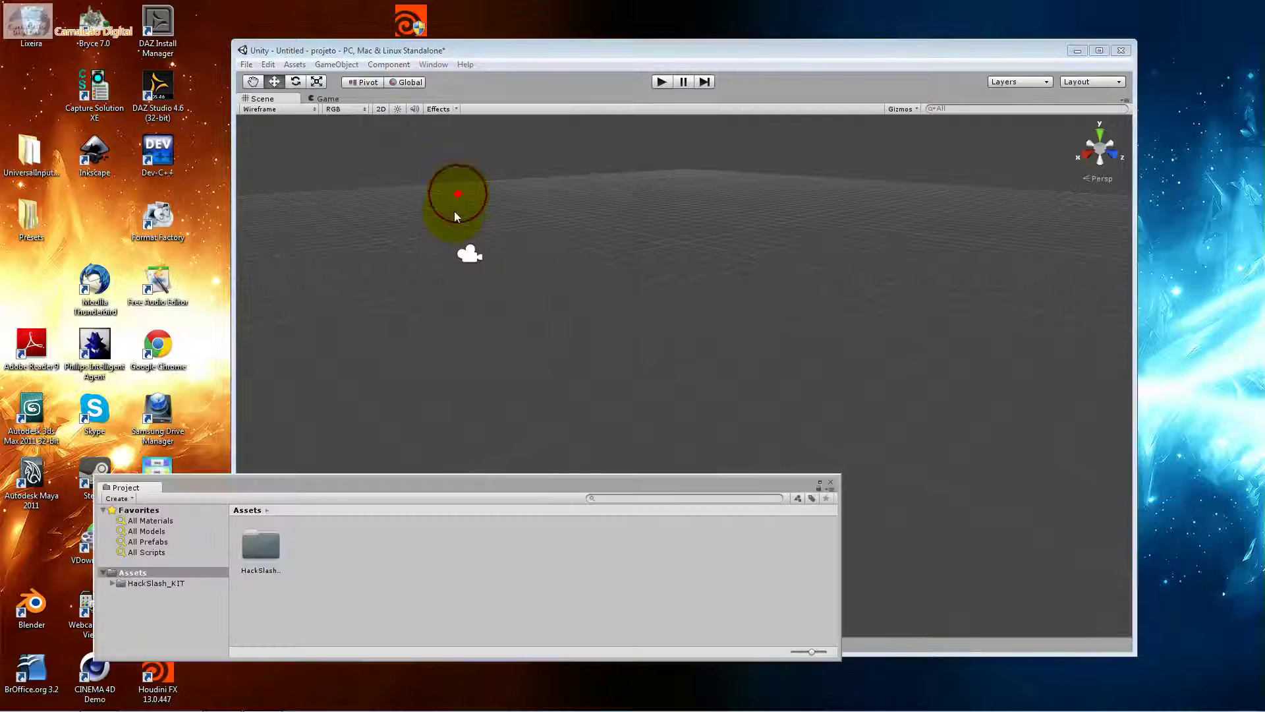
left_click(141, 584)
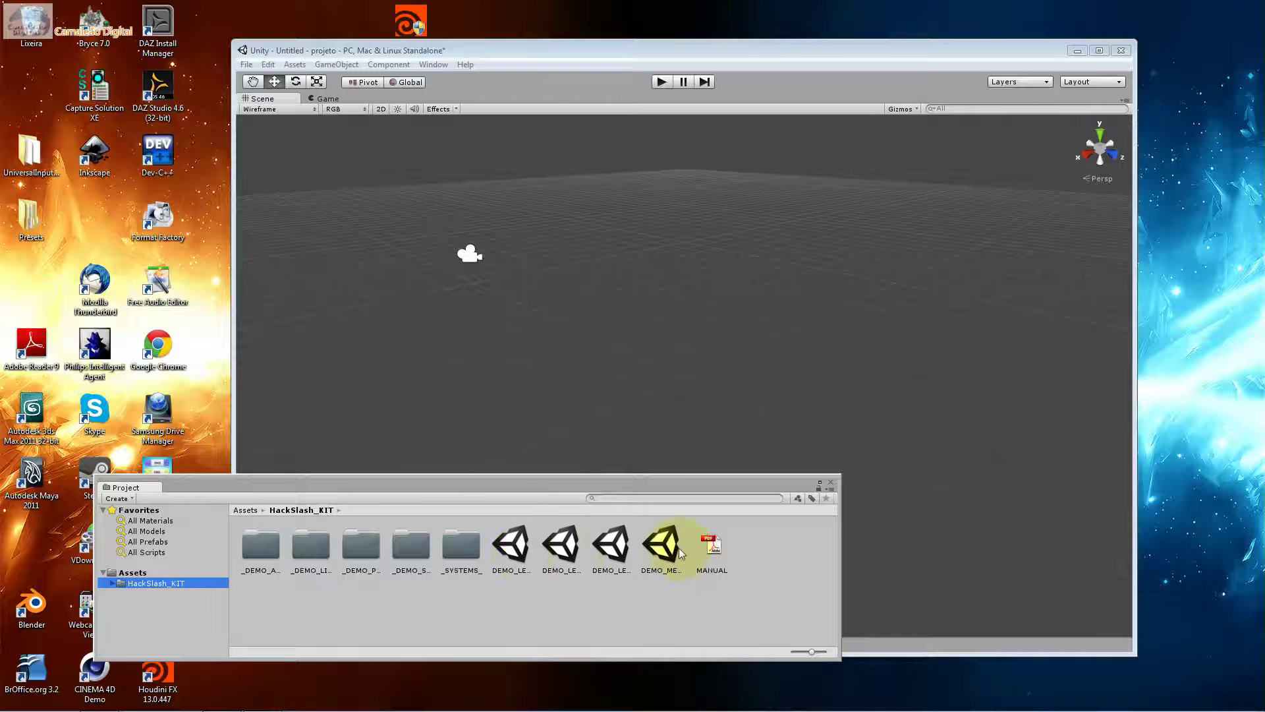
Read the full names of the DEMO_LEVEL, PointAndClick, TouchStick and DEMO_MENU scenes.
left_click(509, 546)
left_click(506, 572)
left_click(510, 539)
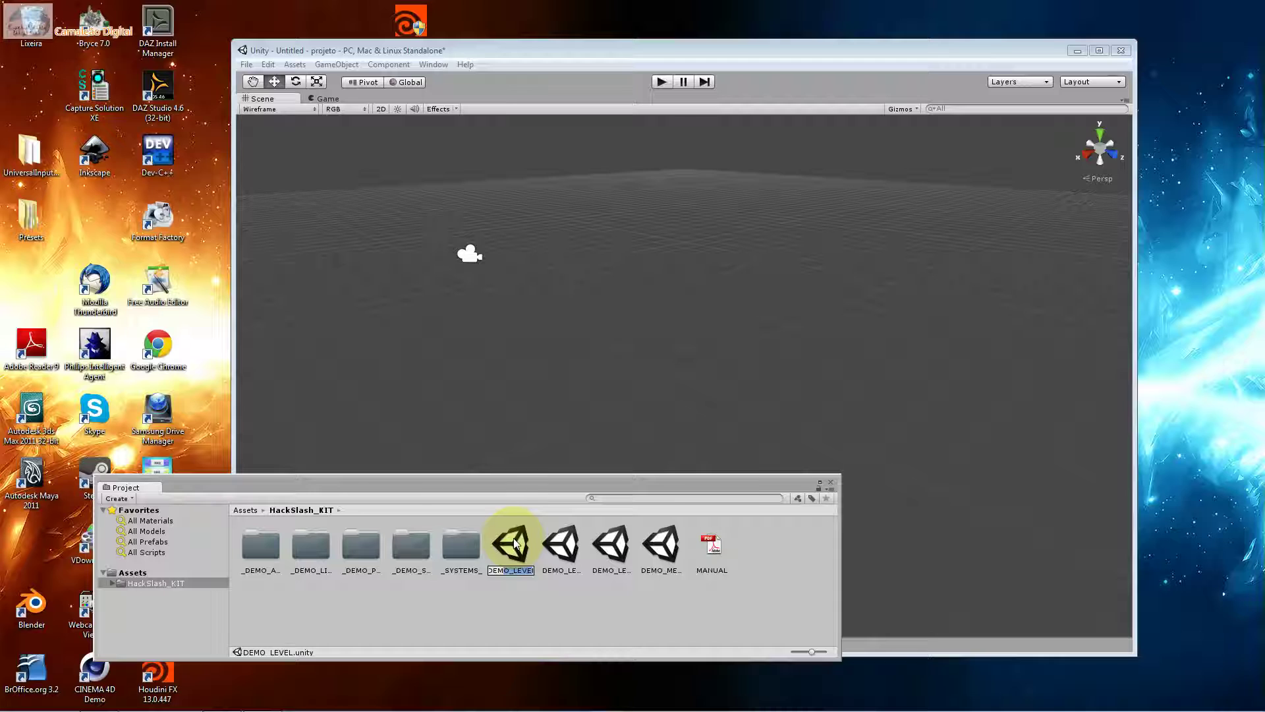
left_click(552, 571)
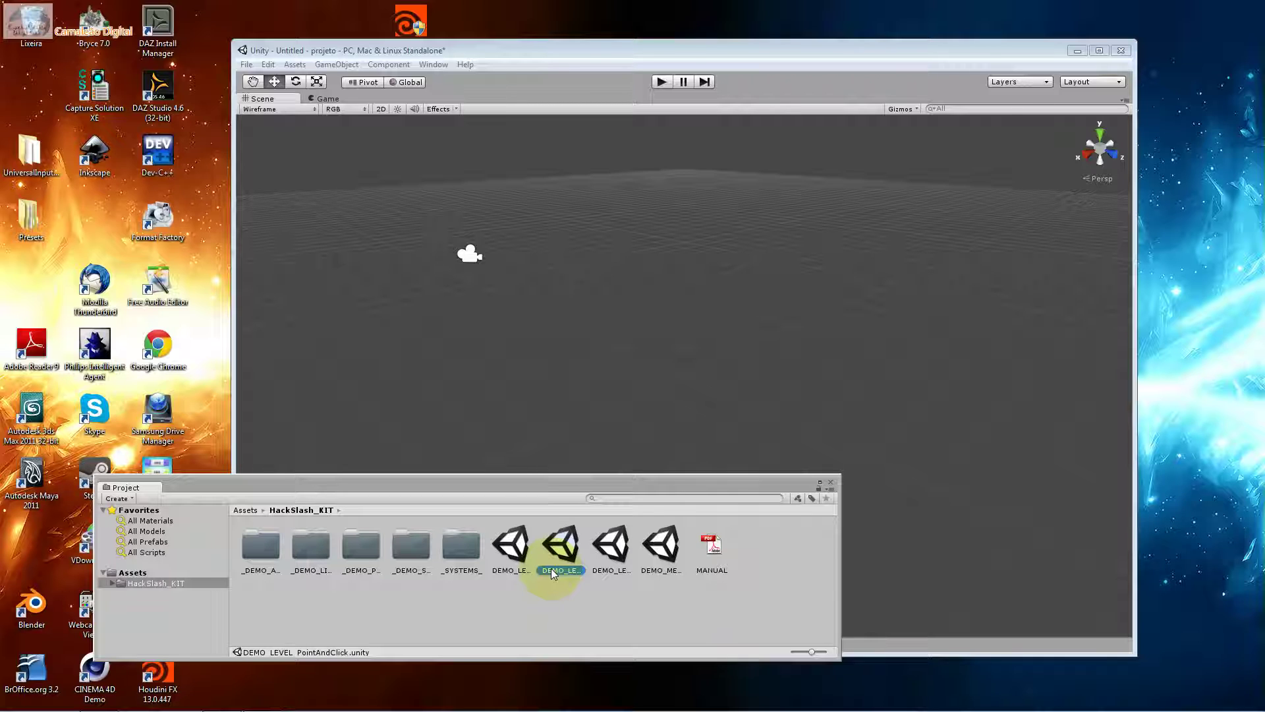
left_click(551, 568)
left_click(557, 542)
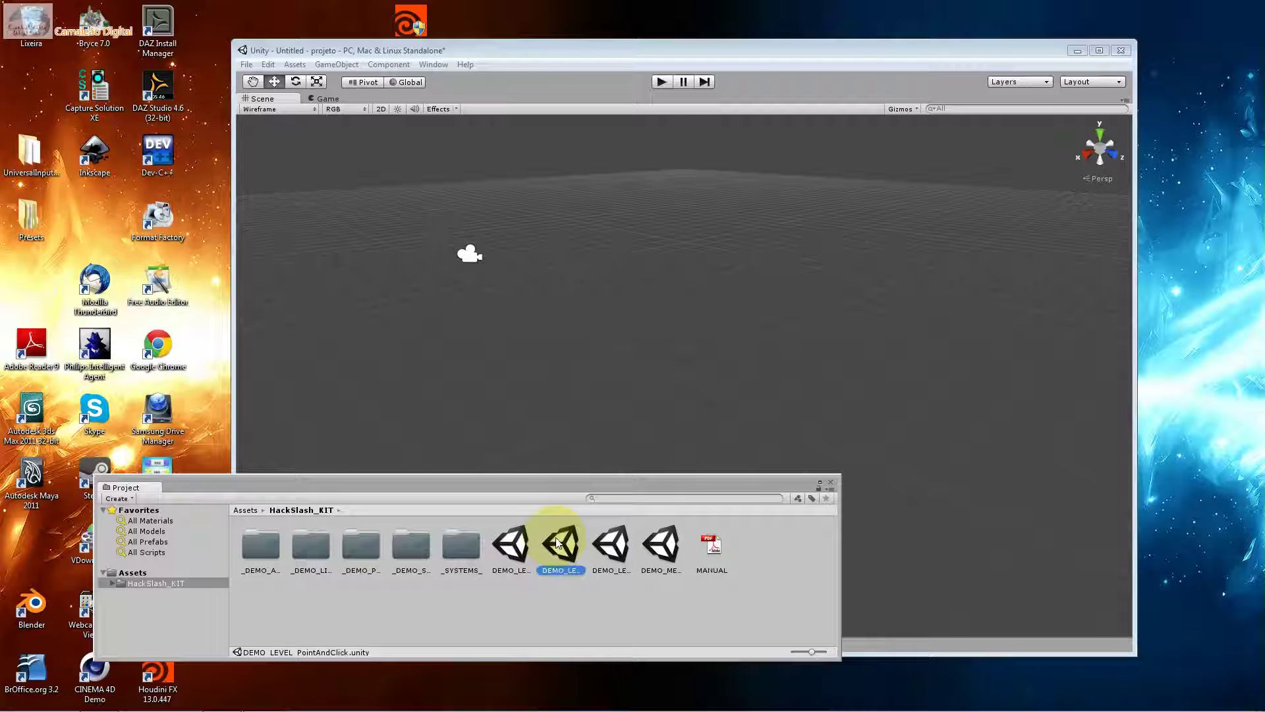
left_click(621, 559)
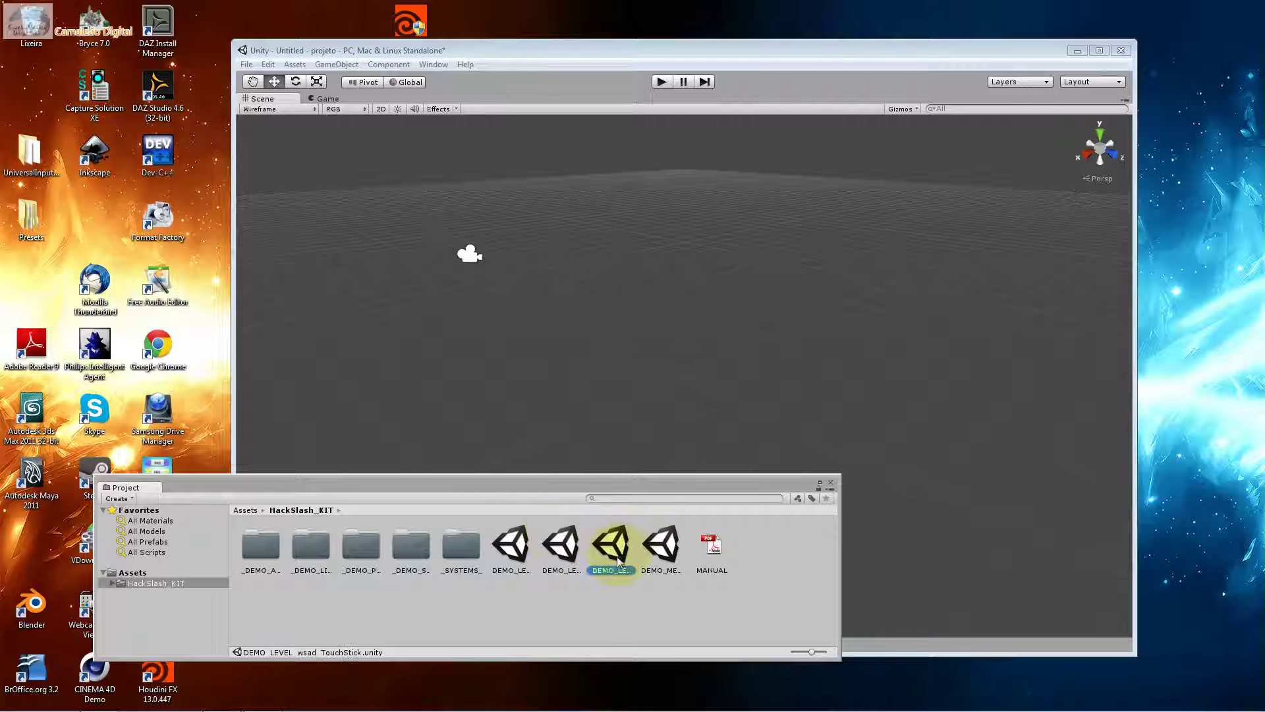
left_click(617, 574)
left_click(625, 544)
left_click(662, 550)
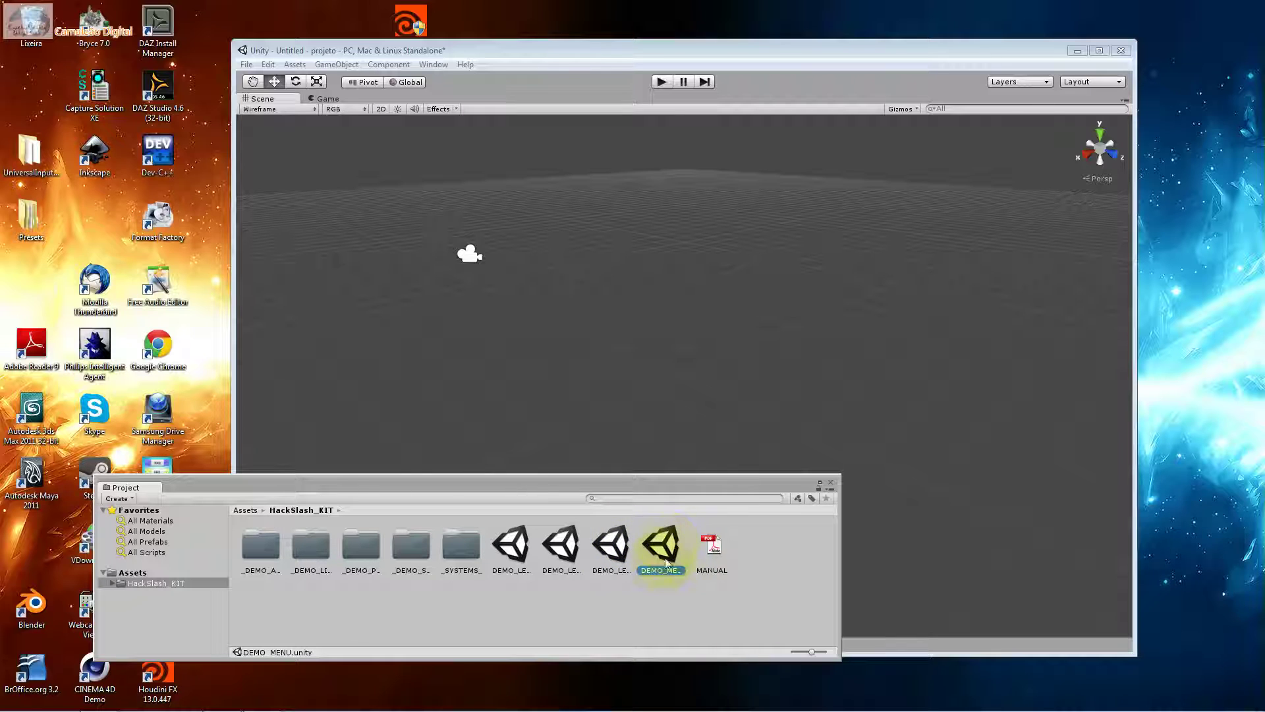
left_click(657, 572)
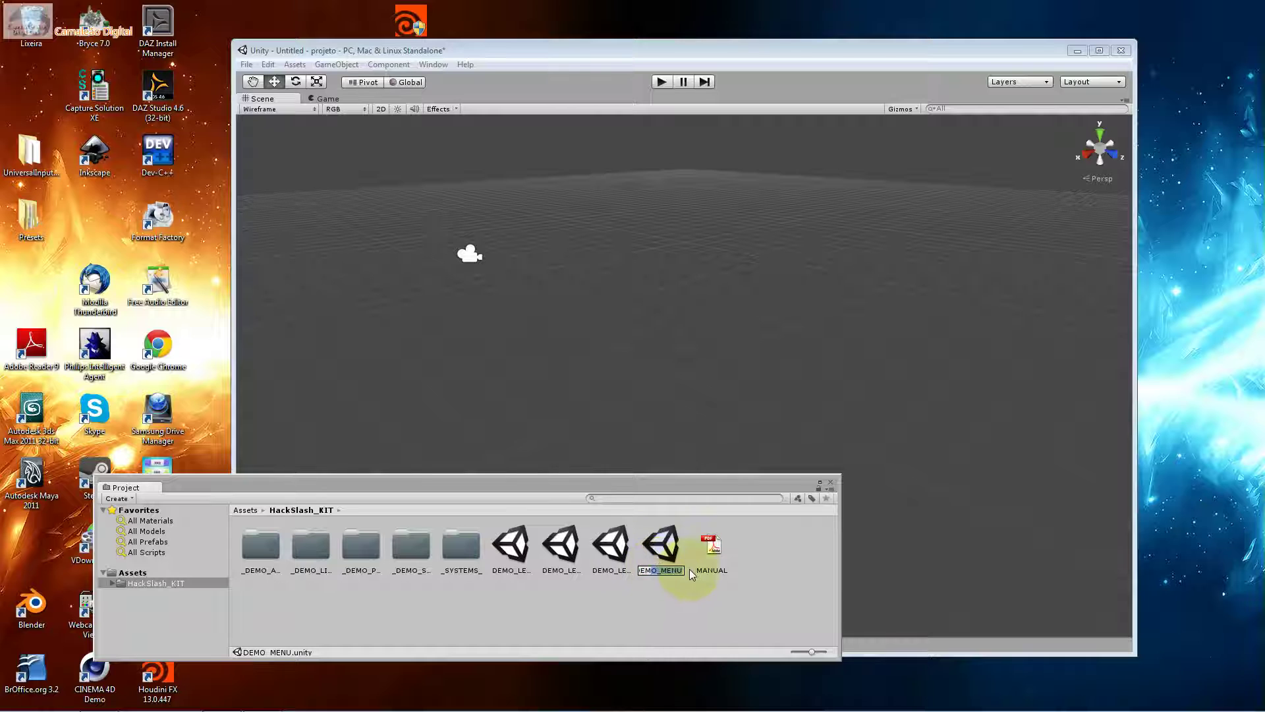
left_click(673, 548)
Open DEMO_MENU.unity, answer the save prompt and close the Project panel.
double_click(673, 548)
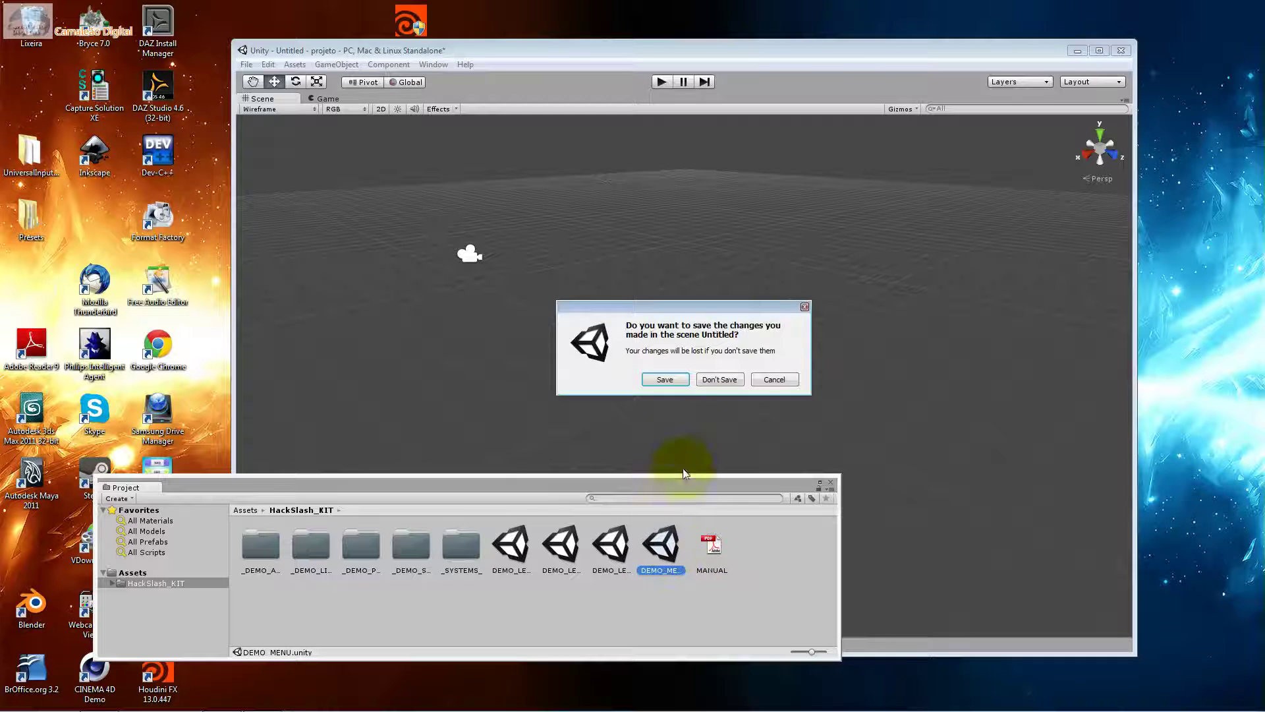
left_click(722, 377)
left_click(830, 481)
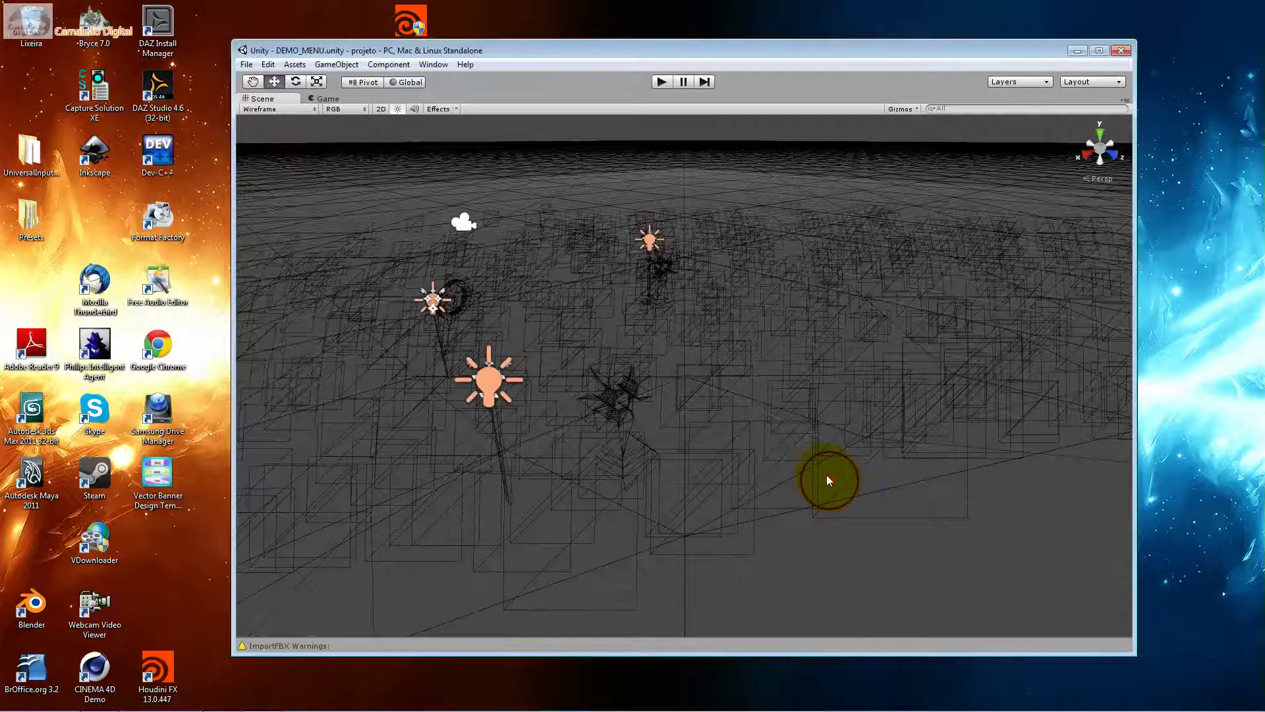
Switch the Scene view to Textured and back to Wireframe, then start Play mode.
left_click(286, 114)
left_click(290, 118)
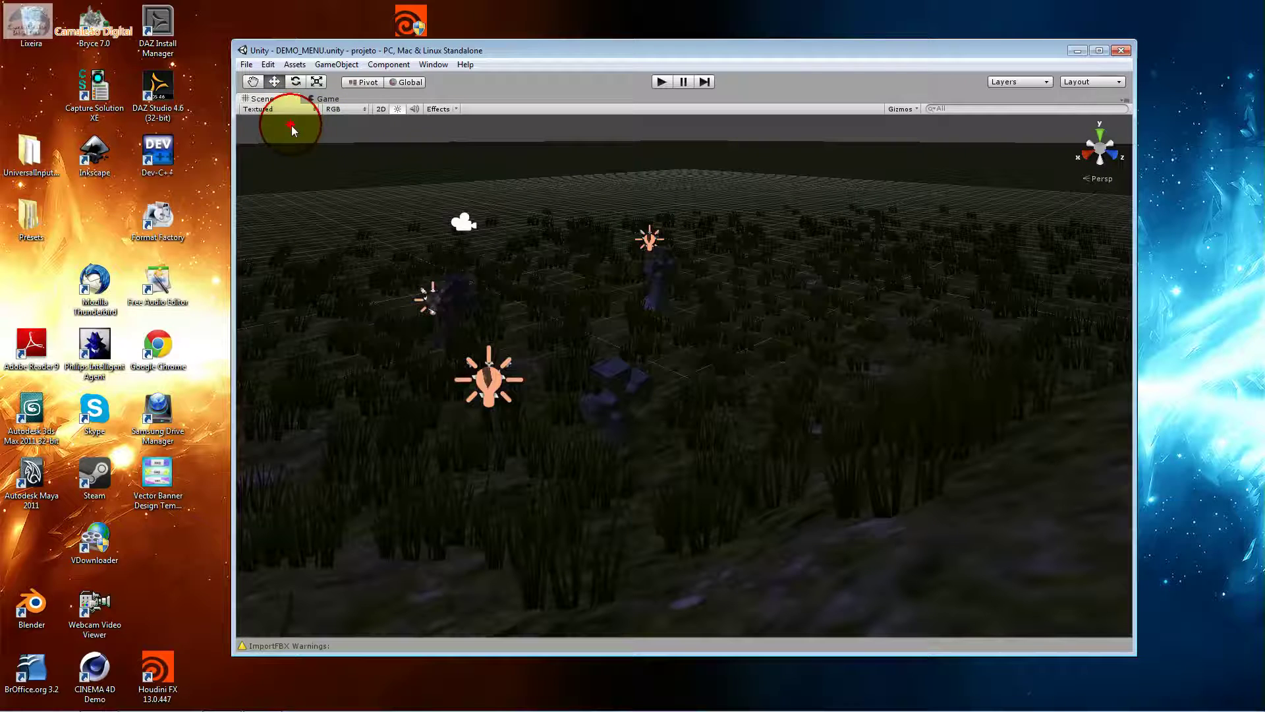
left_click(290, 116)
left_click(294, 130)
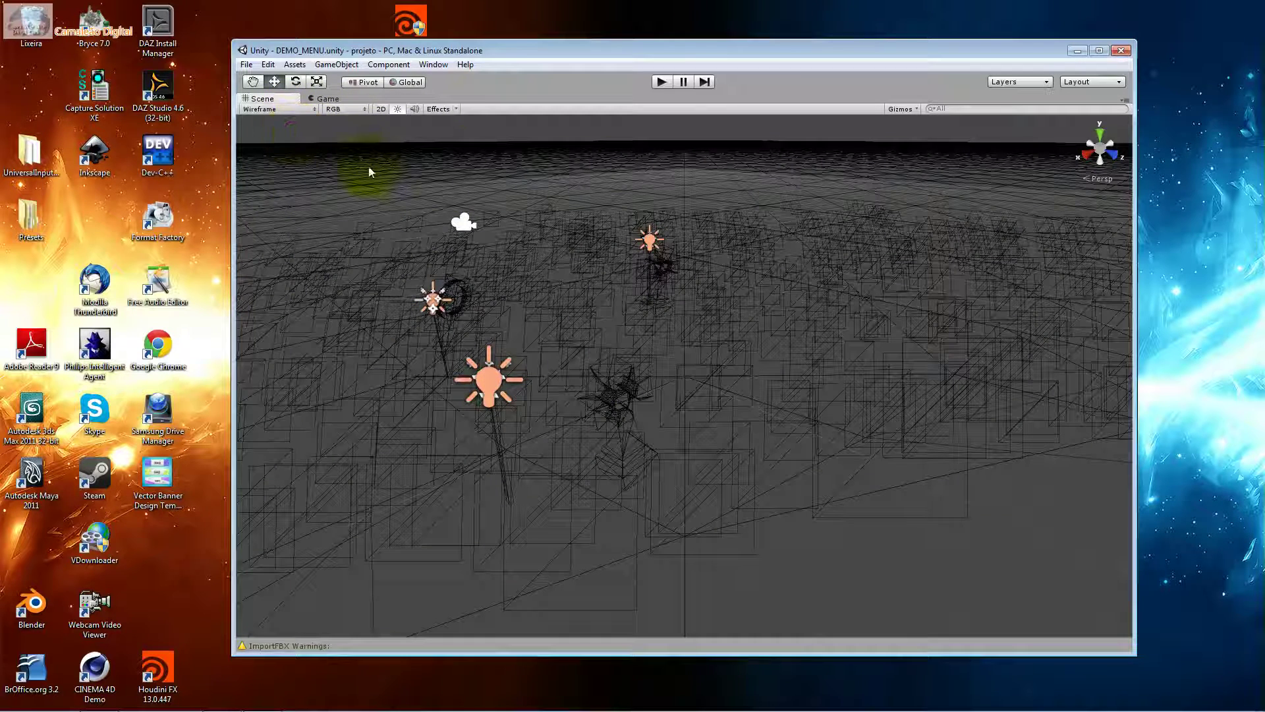
left_click(654, 82)
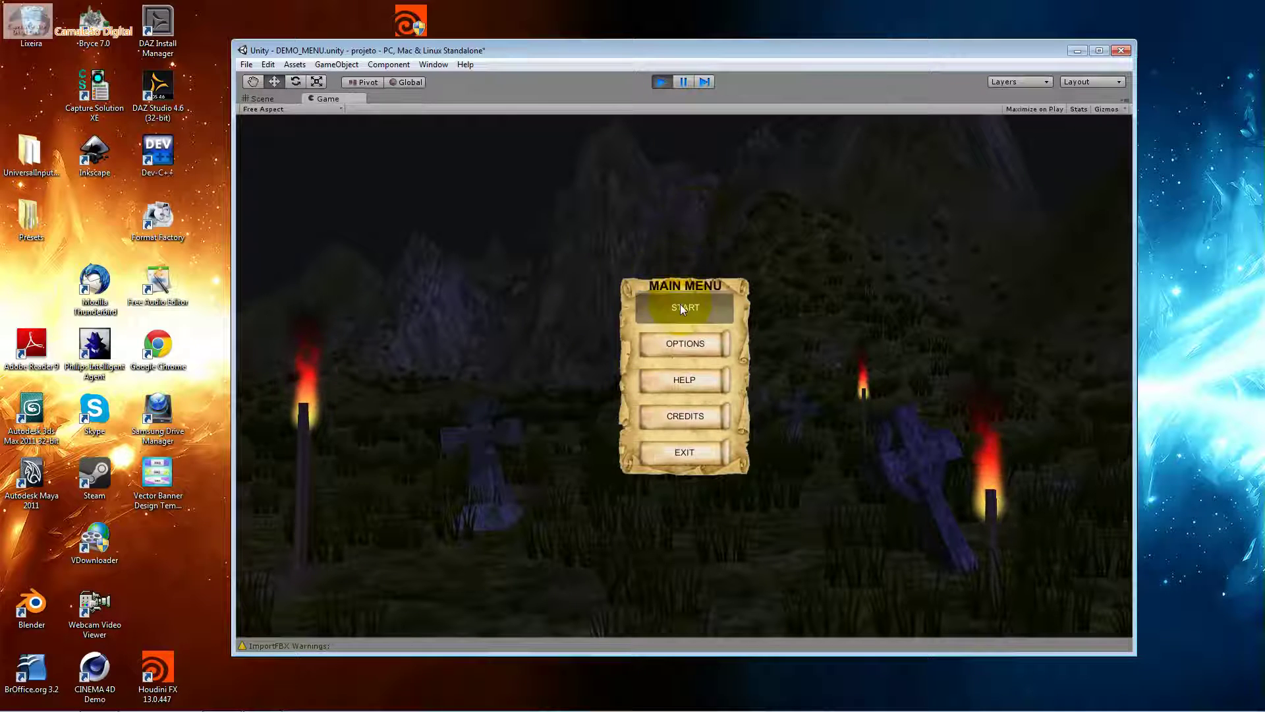
In the running demo, open and close the OPTIONS panel twice, then stop playing.
left_click(682, 309)
left_click(685, 341)
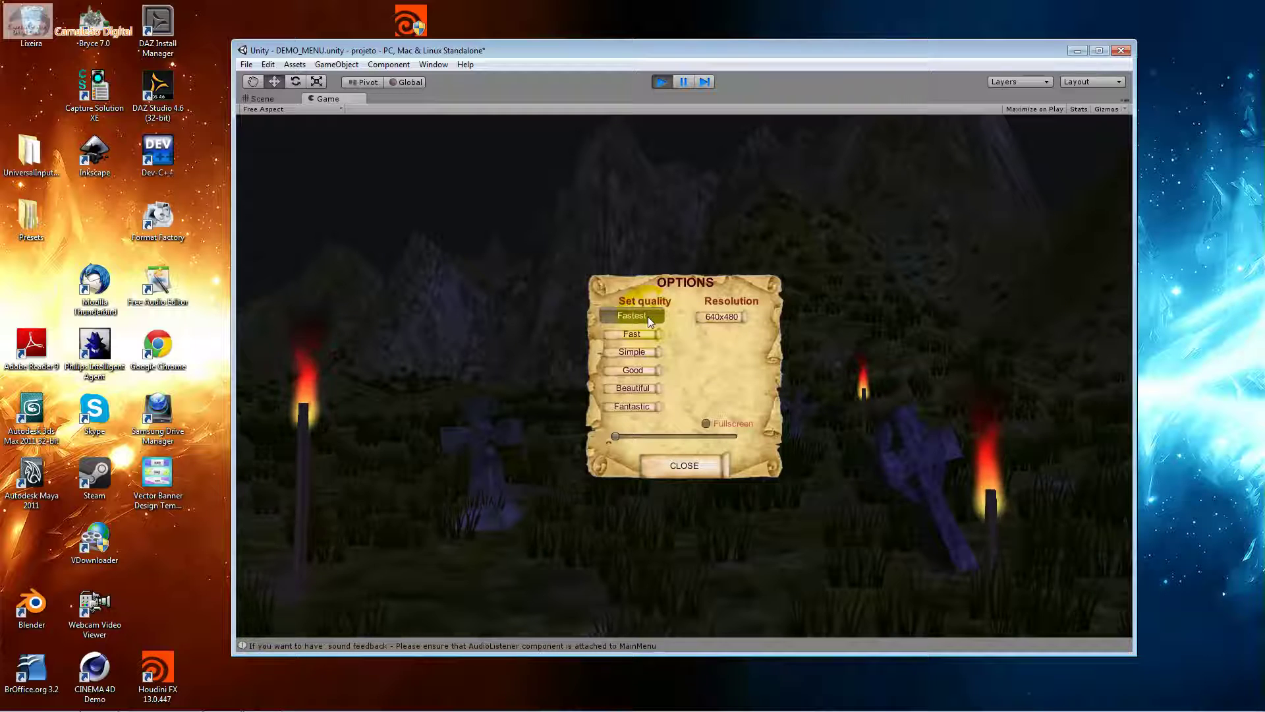
left_click(643, 336)
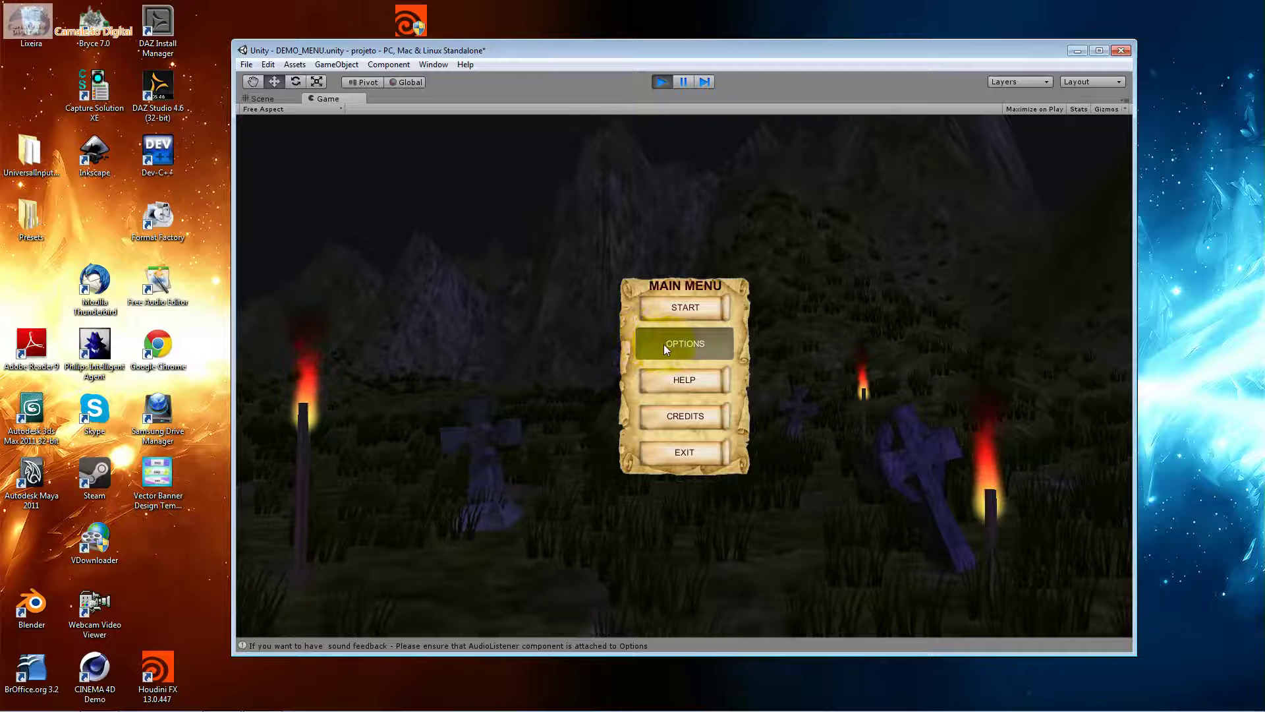
left_click(662, 344)
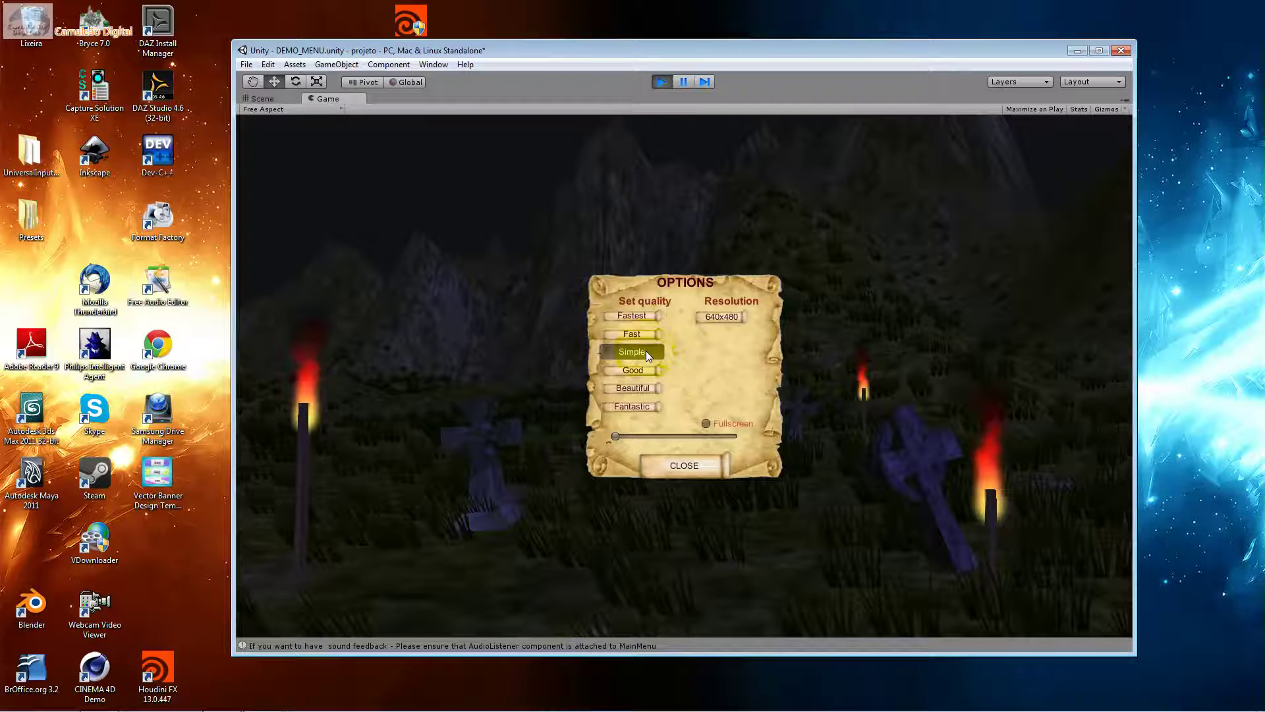
left_click(645, 368)
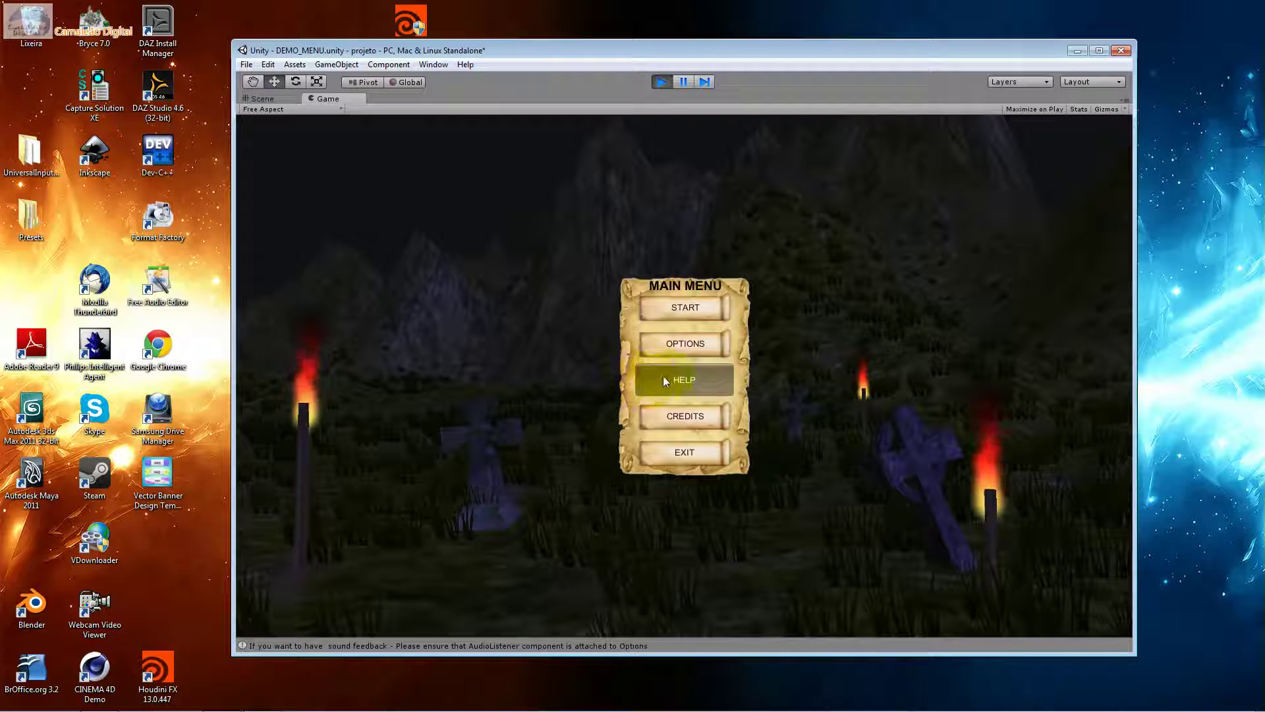
left_click(662, 82)
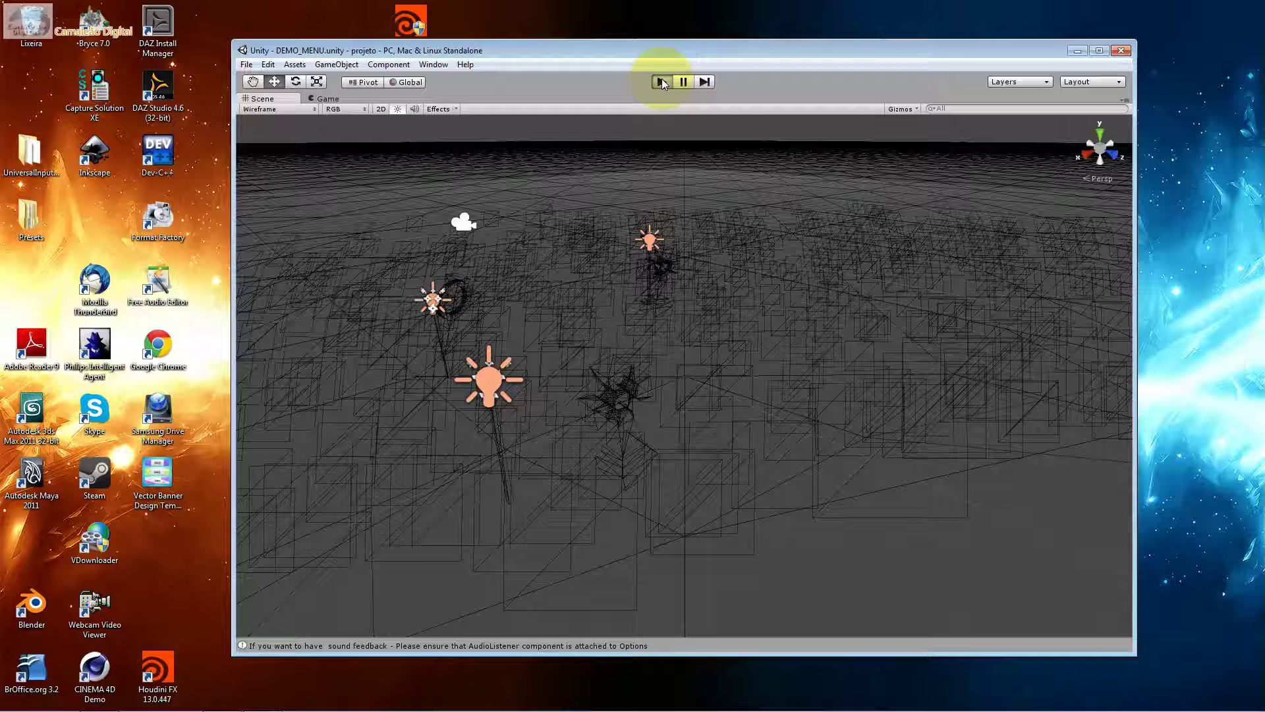
Replay the scene, view OPTIONS and CREDITS, then press START.
left_click(663, 83)
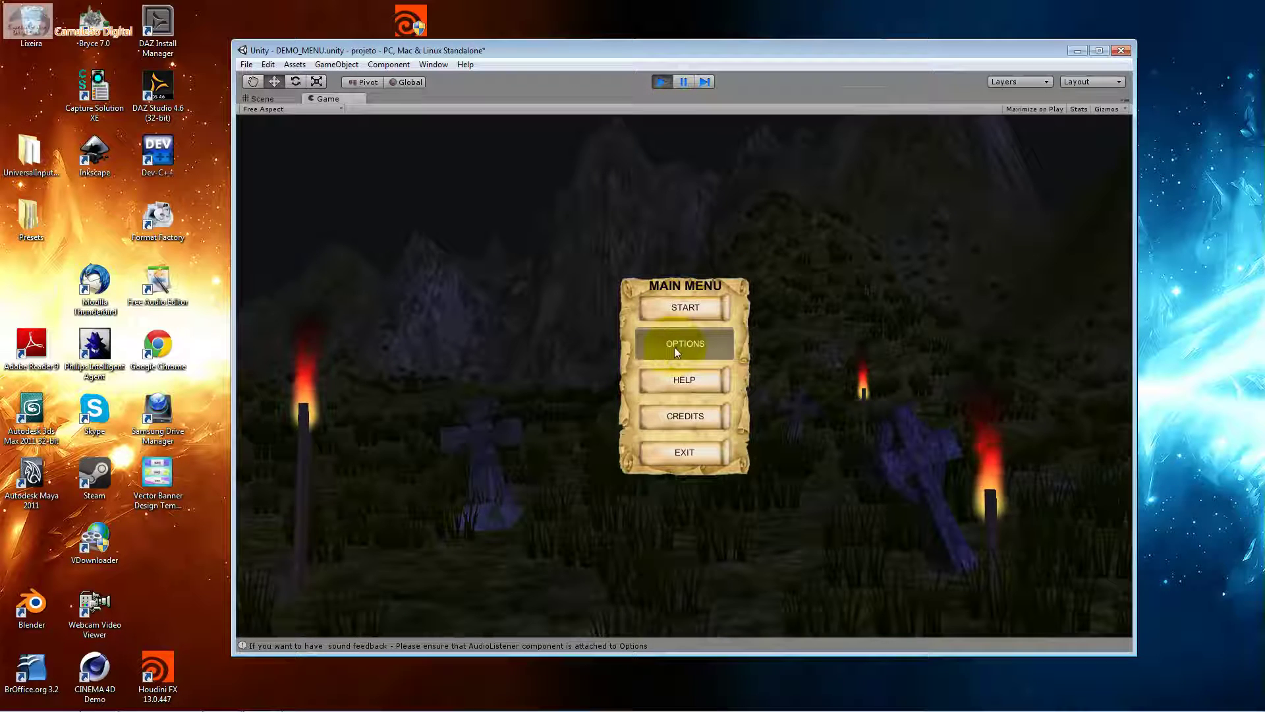
left_click(675, 347)
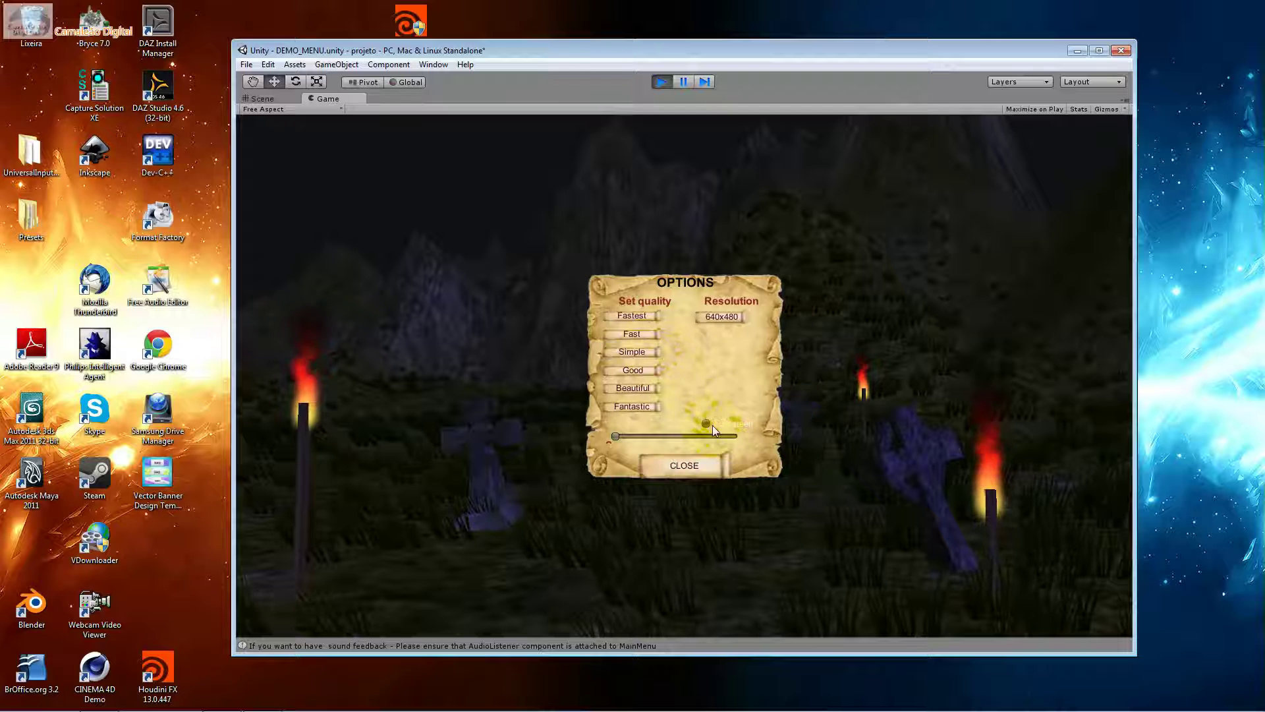
left_click(634, 370)
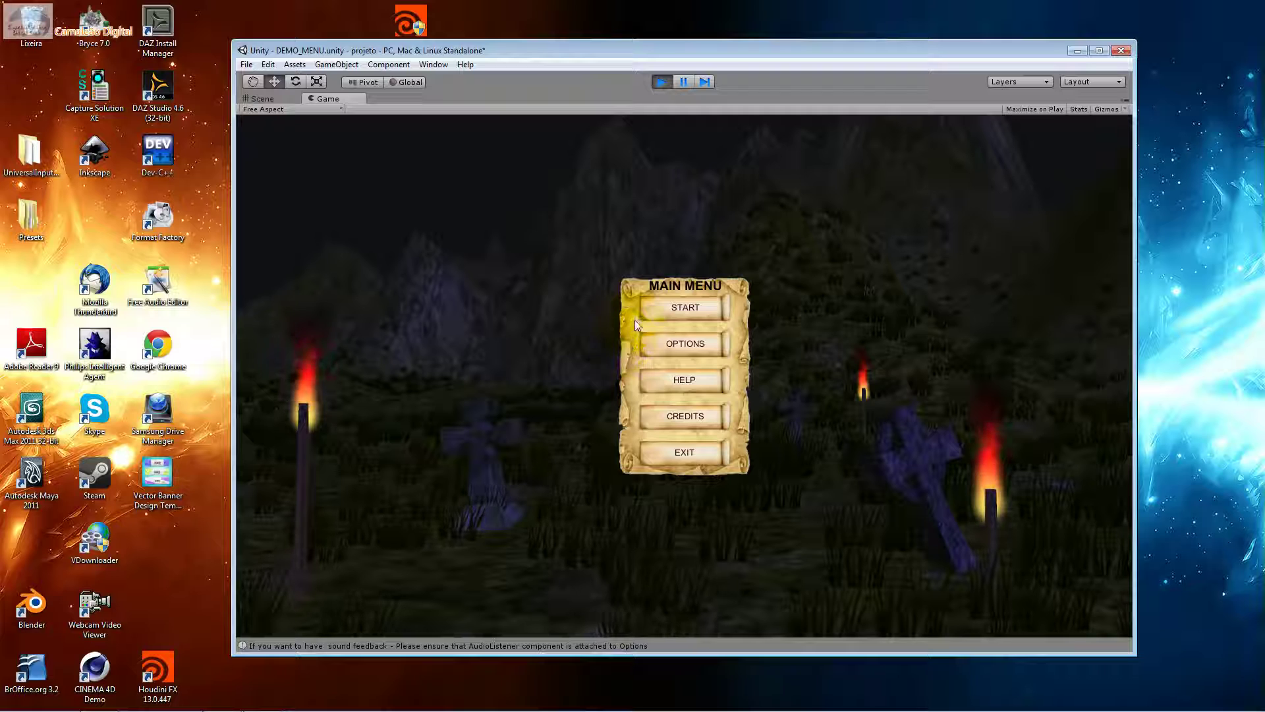
left_click(700, 420)
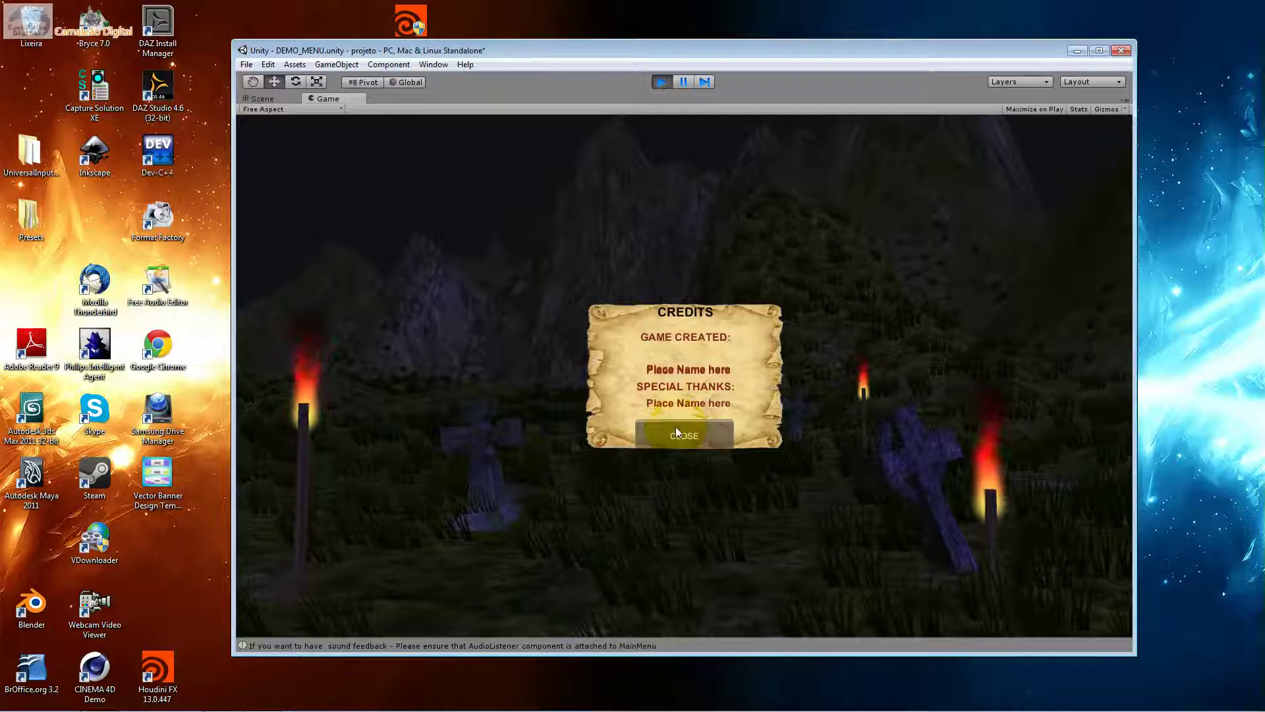
left_click(674, 427)
left_click(674, 308)
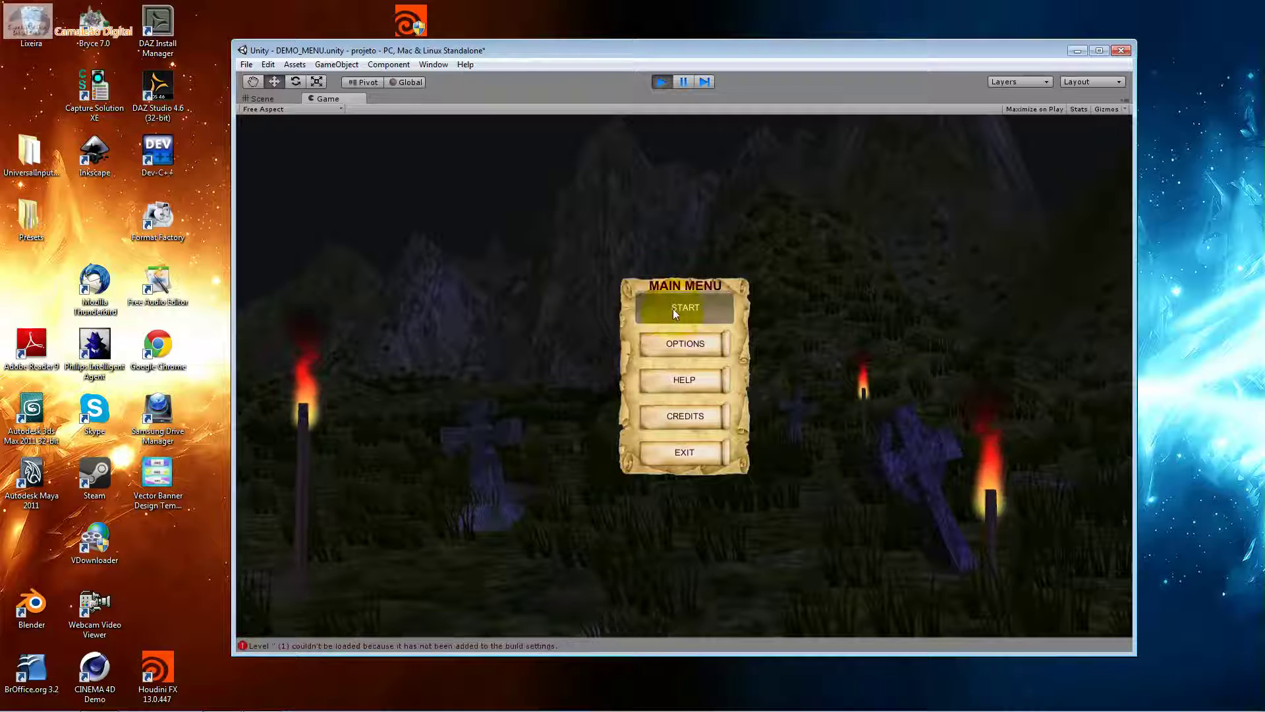
Stop the menu demo and open DEMO_LEVEL.unity from the HackSlash_KIT folder.
left_click(662, 81)
left_click(434, 65)
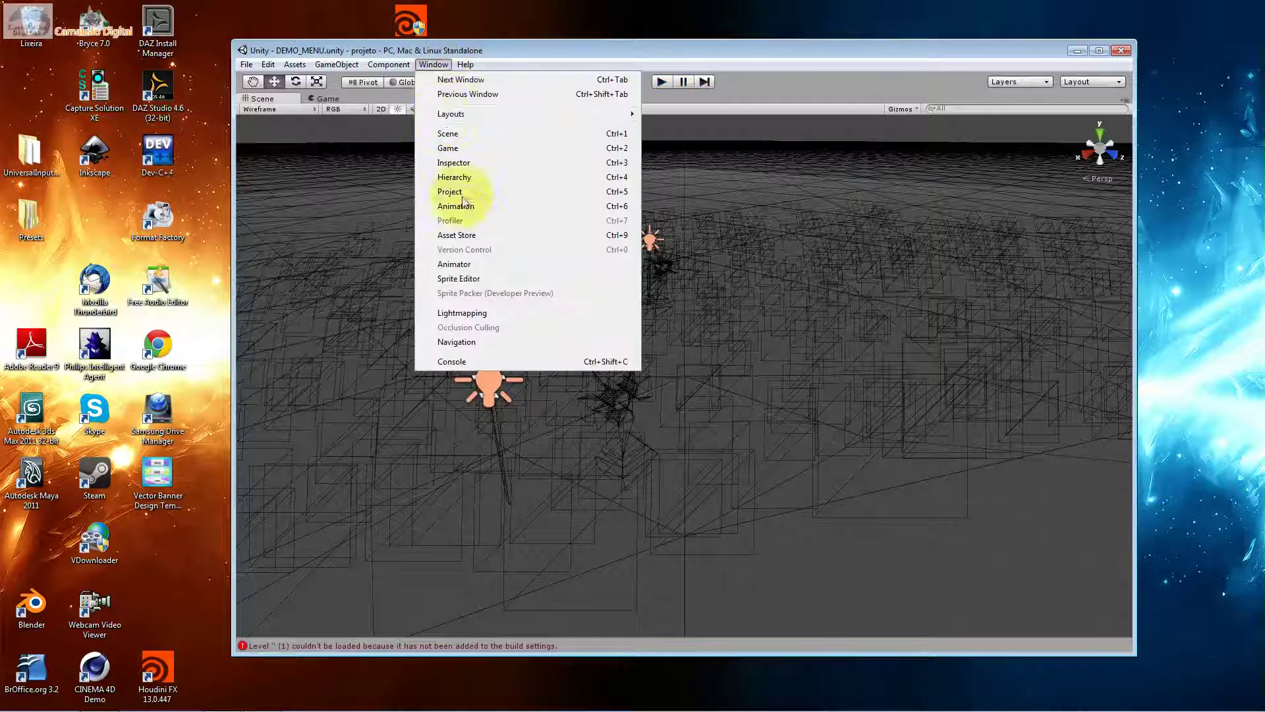
left_click(473, 190)
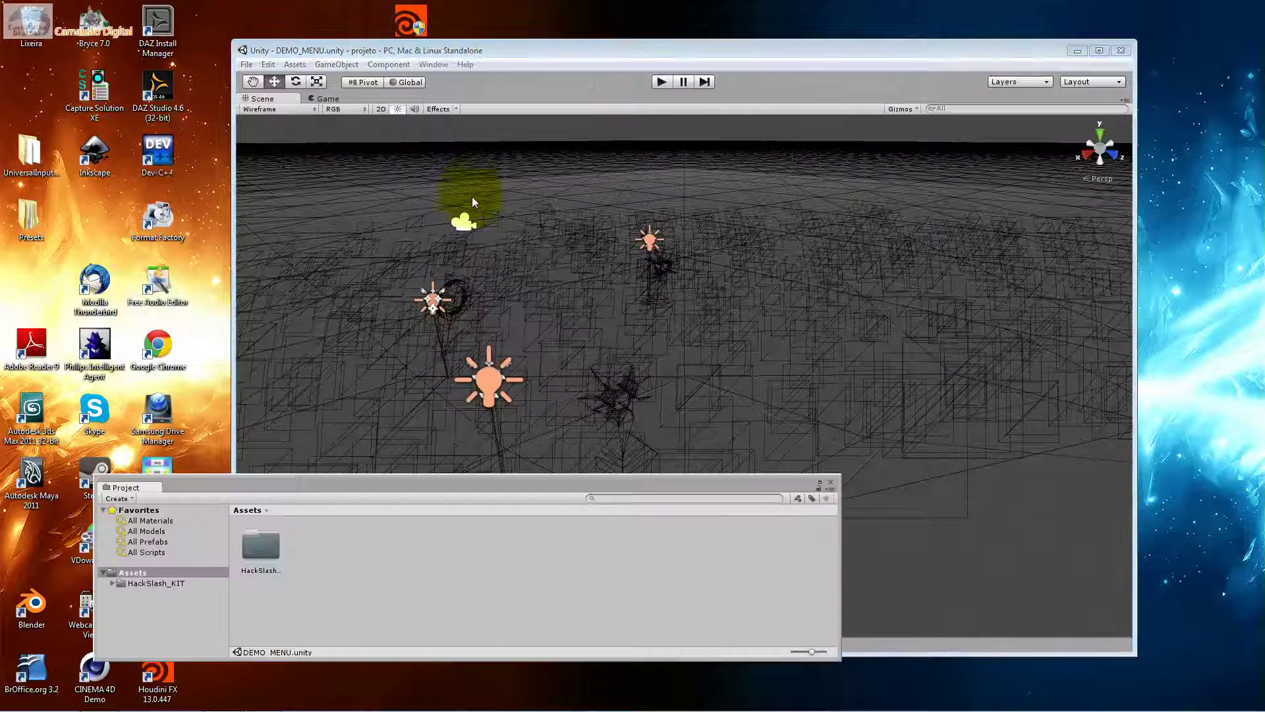
double_click(261, 546)
left_click(613, 543)
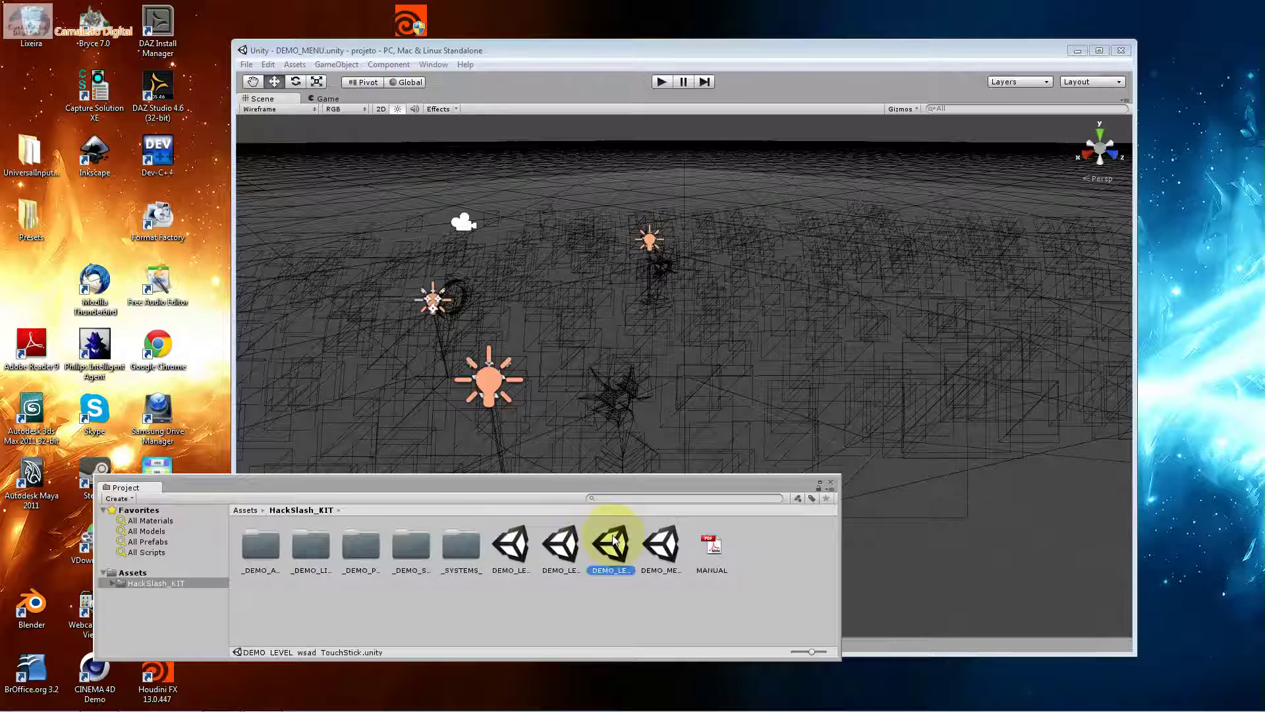
left_click(561, 544)
left_click(512, 544)
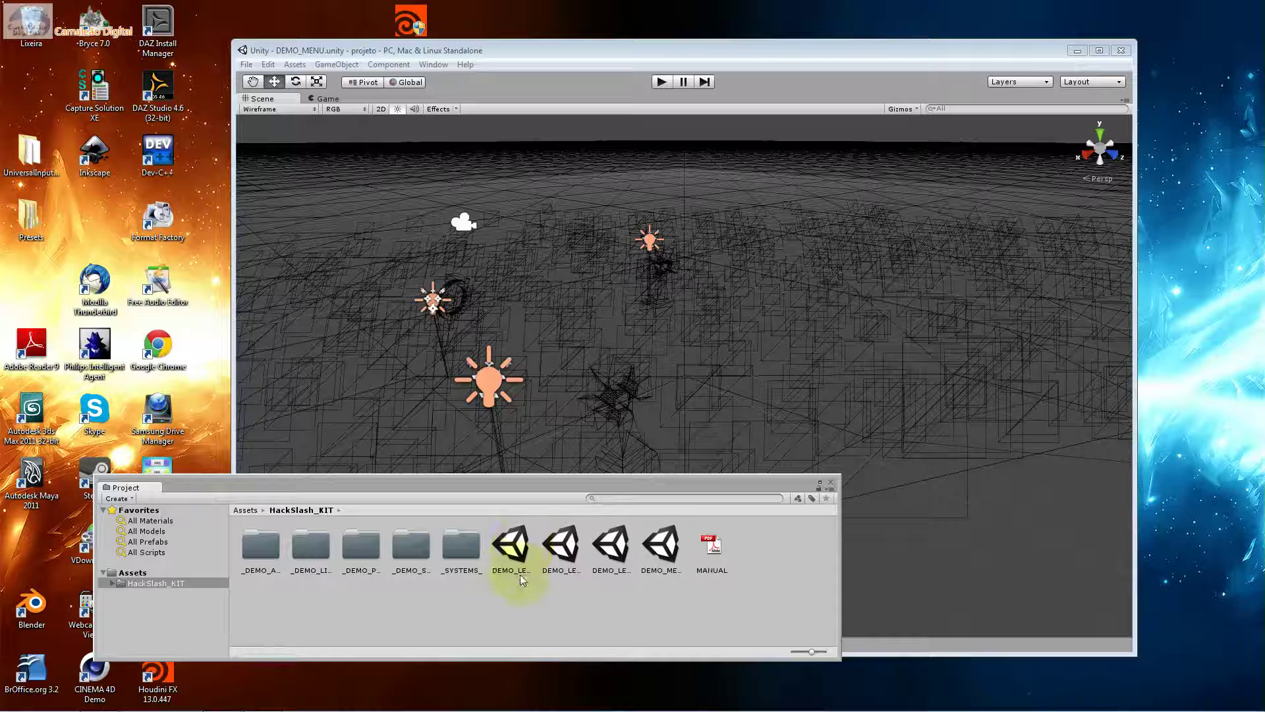
left_click(521, 567)
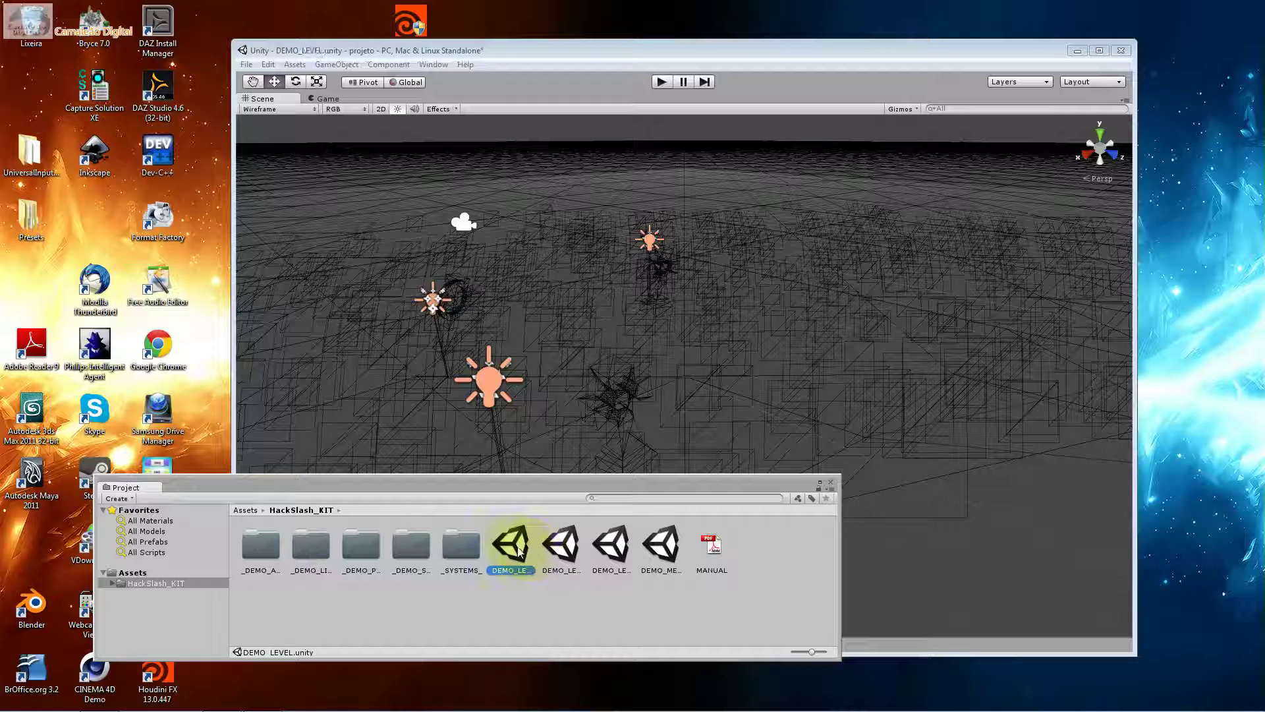
double_click(518, 550)
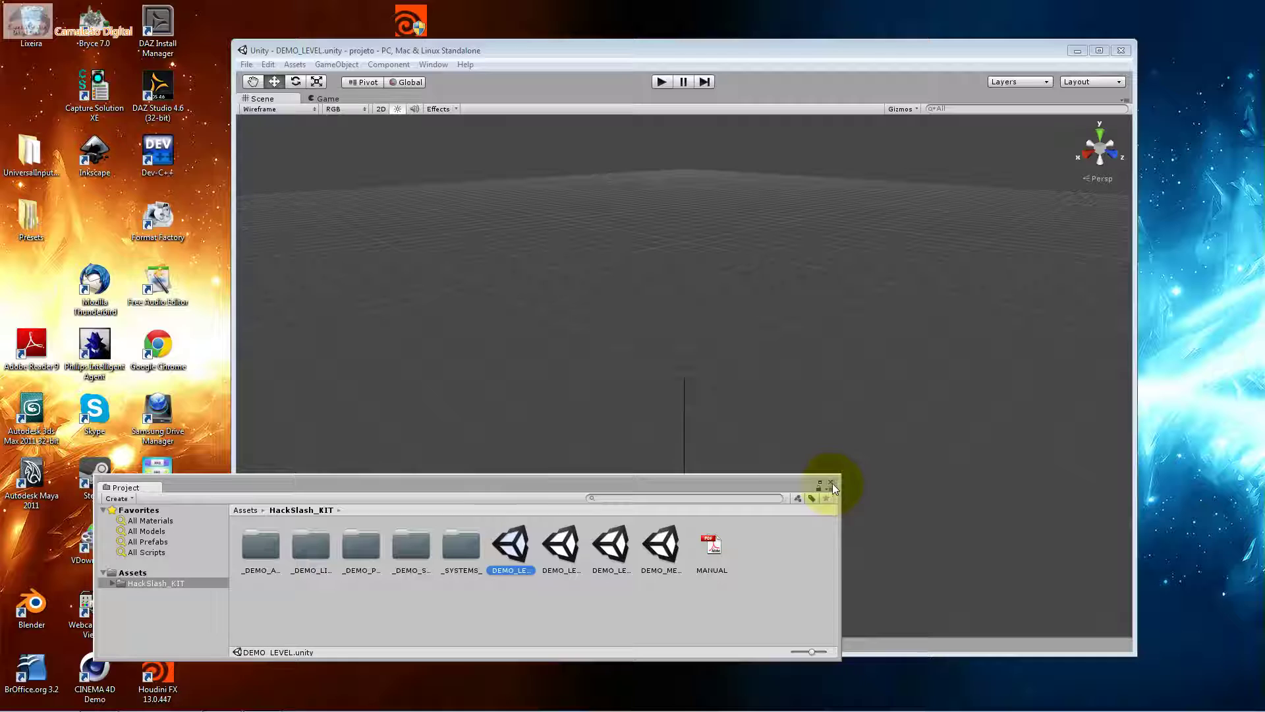
Close the Project window and orbit the Scene view down to horizon level.
left_click(831, 483)
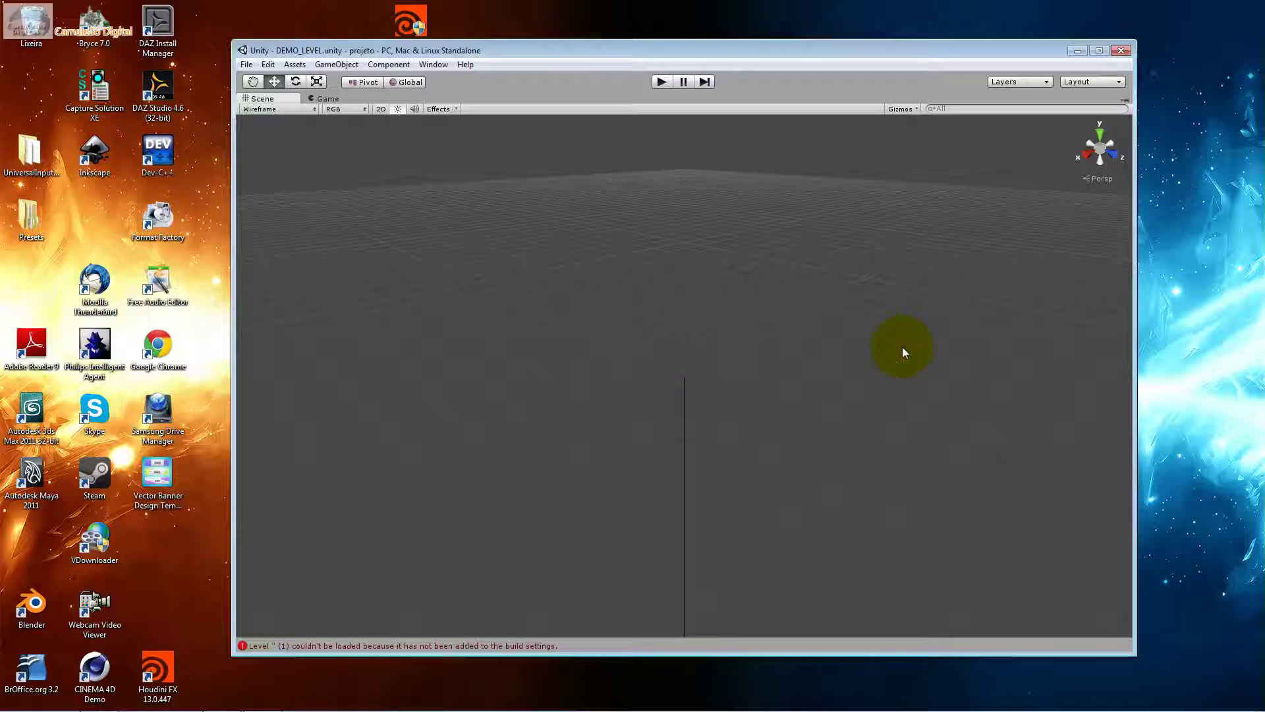
left_click_drag(899, 352, 659, 378, "alt")
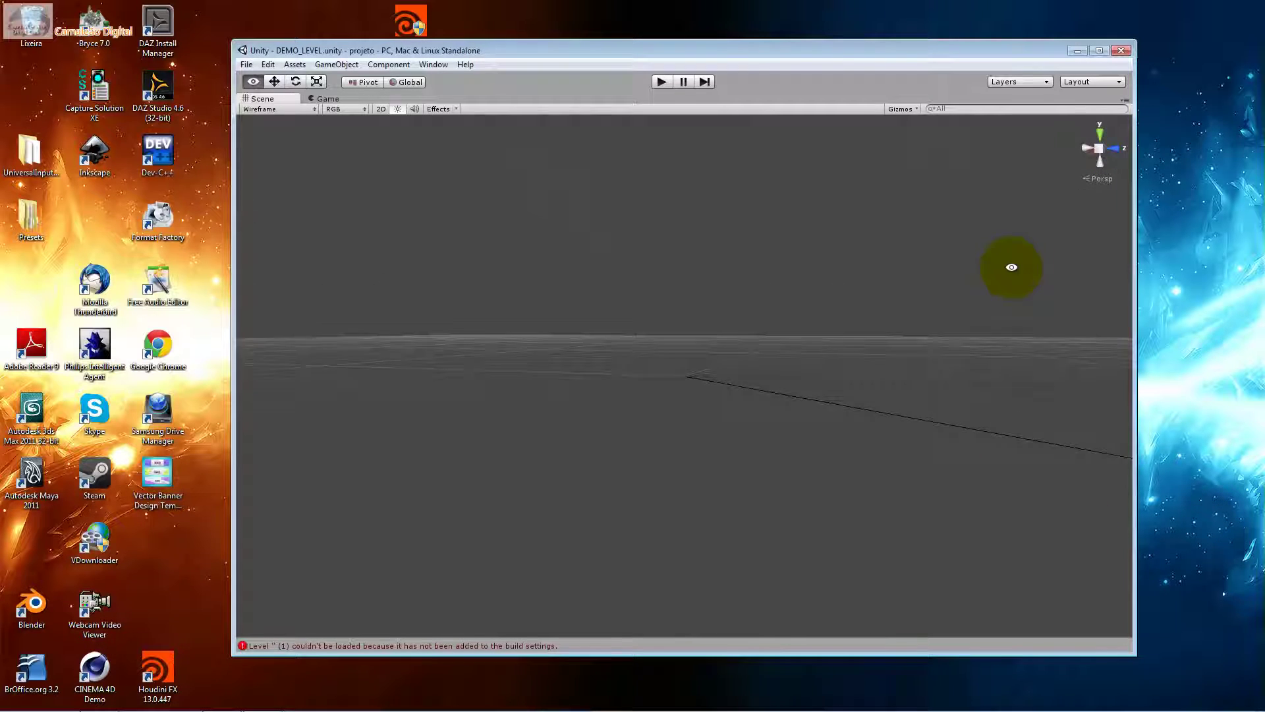
right_click_drag(595, 386, 105, 315)
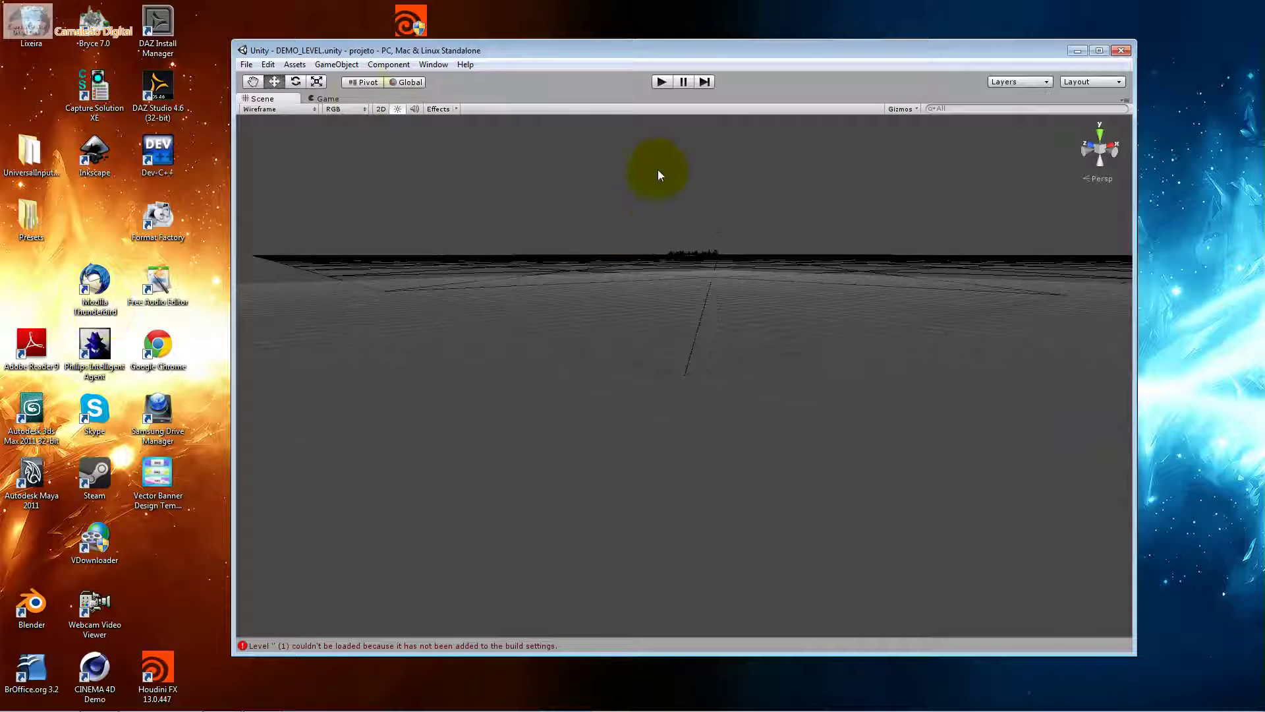
left_click(667, 83)
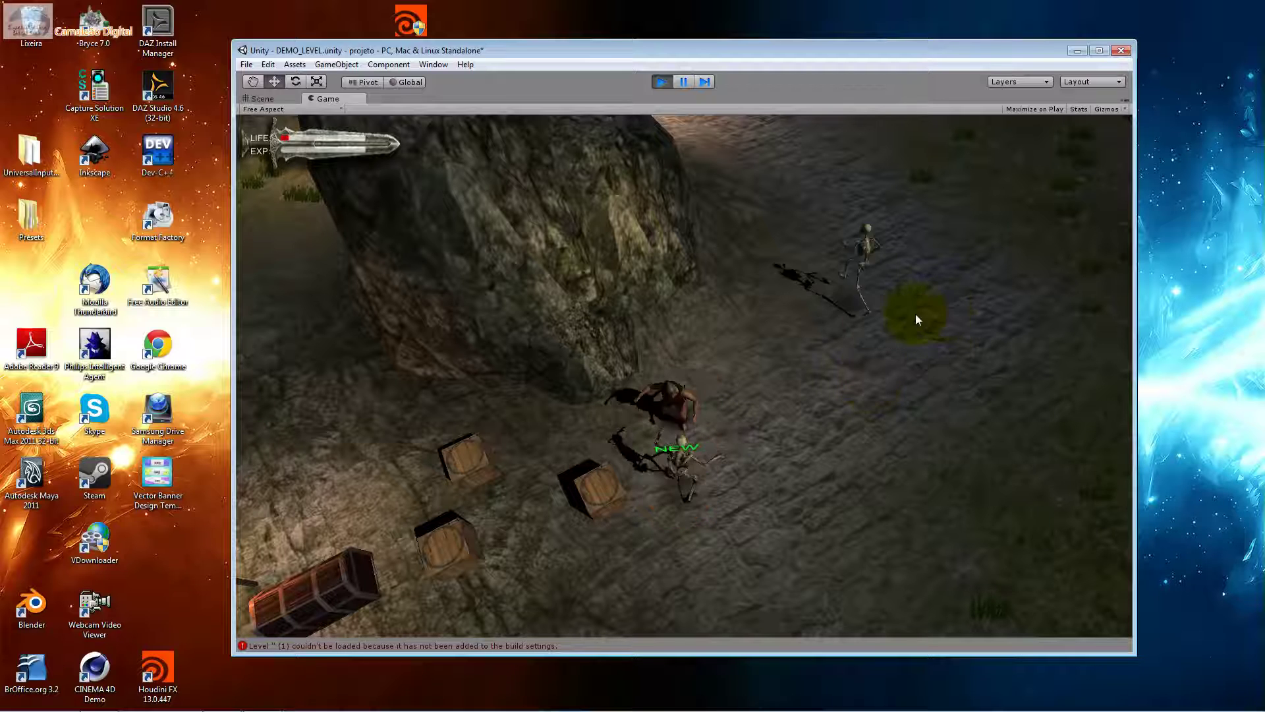
left_click(664, 494)
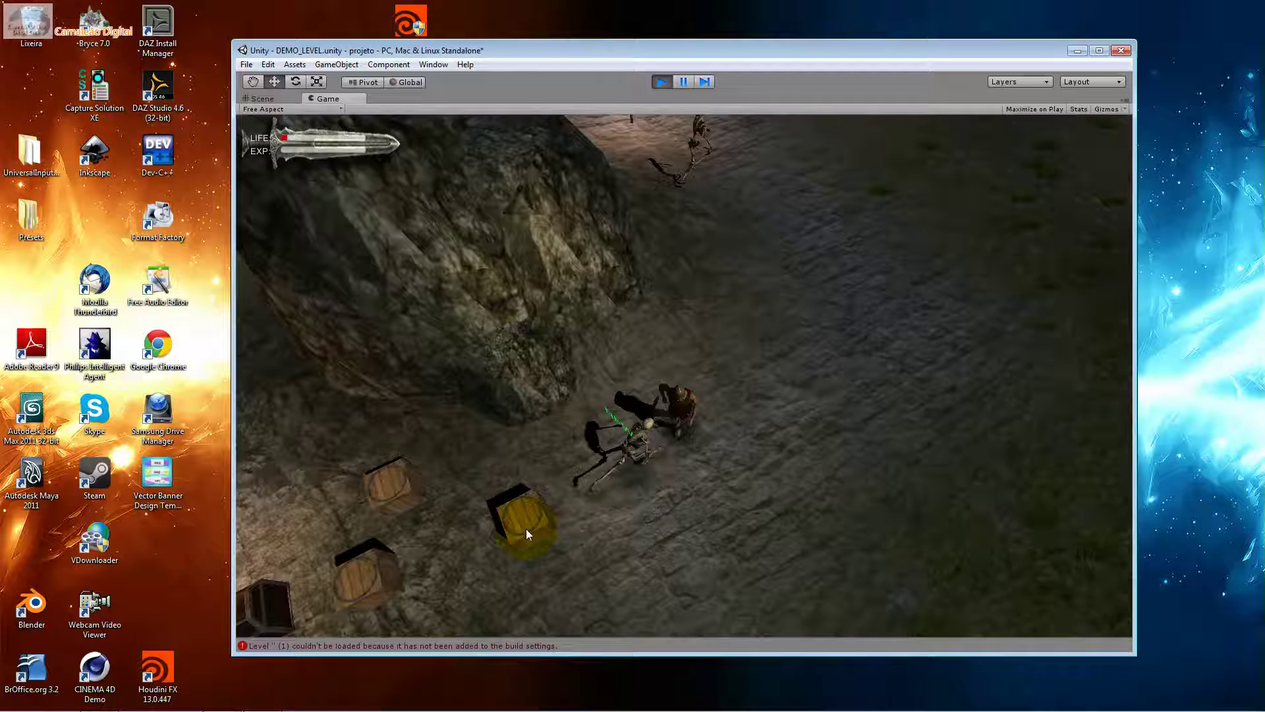
left_click(527, 532)
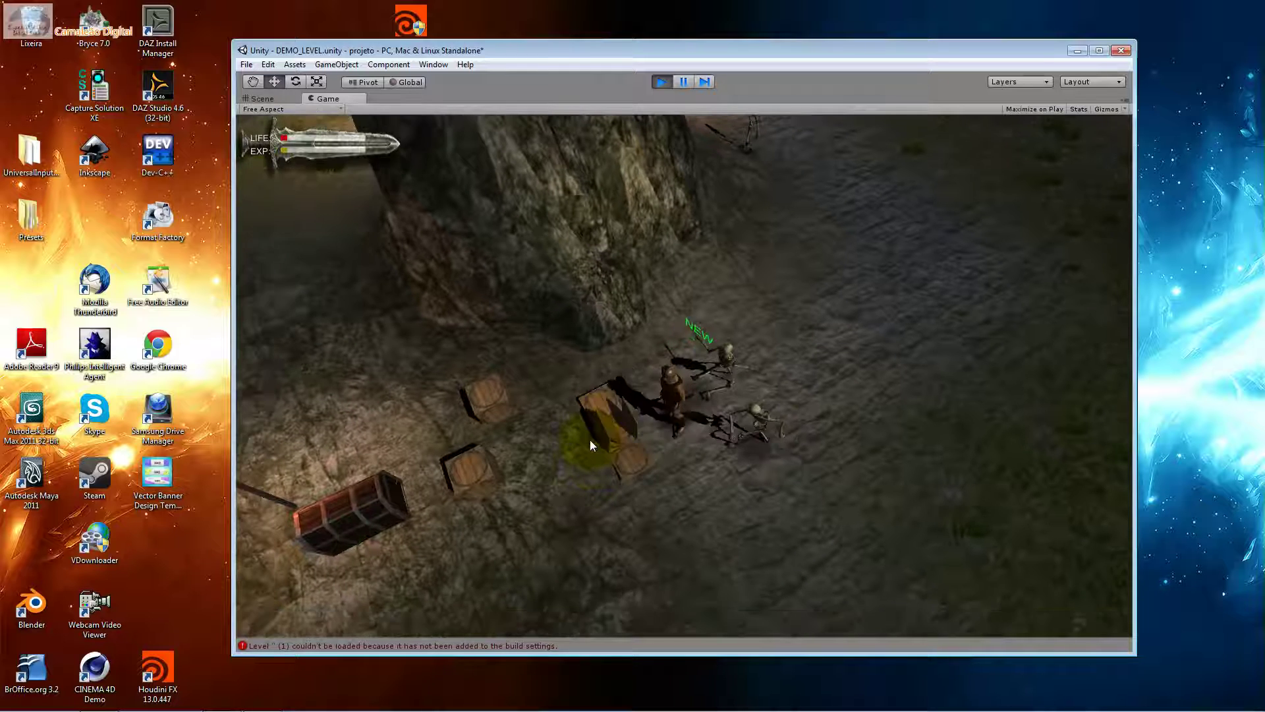
left_click(726, 373)
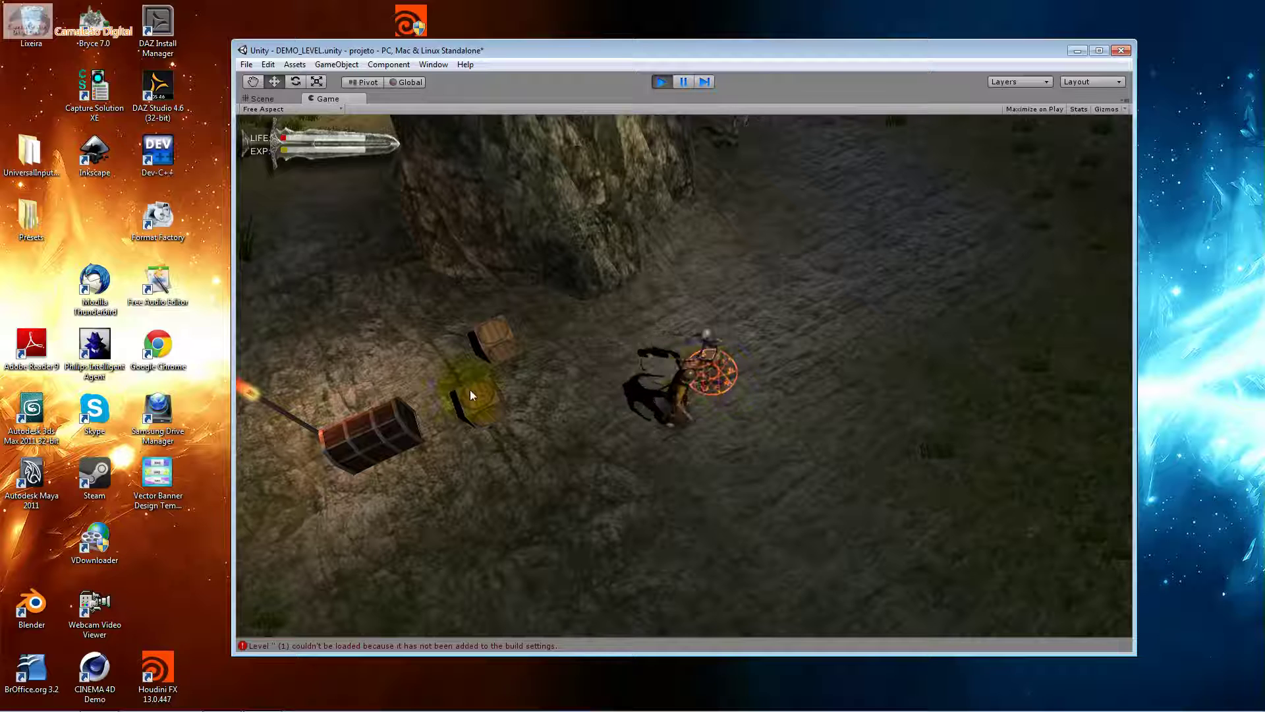
left_click(703, 374)
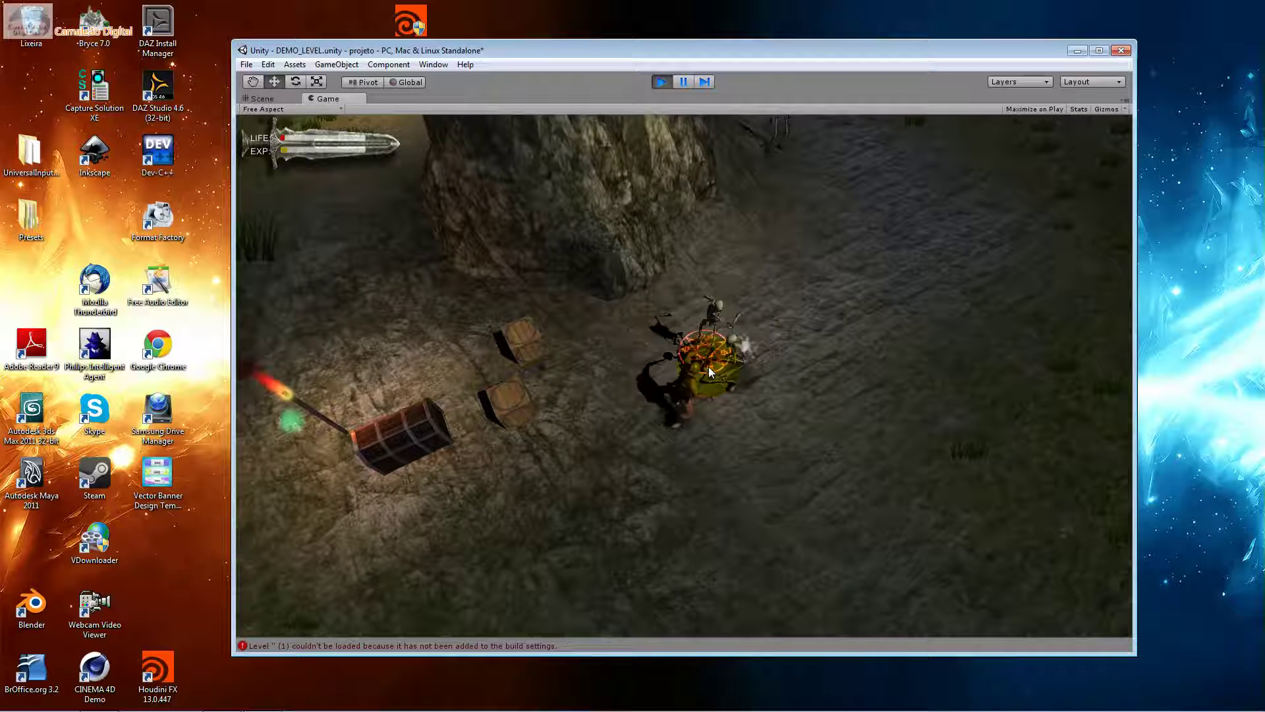
left_click(718, 322)
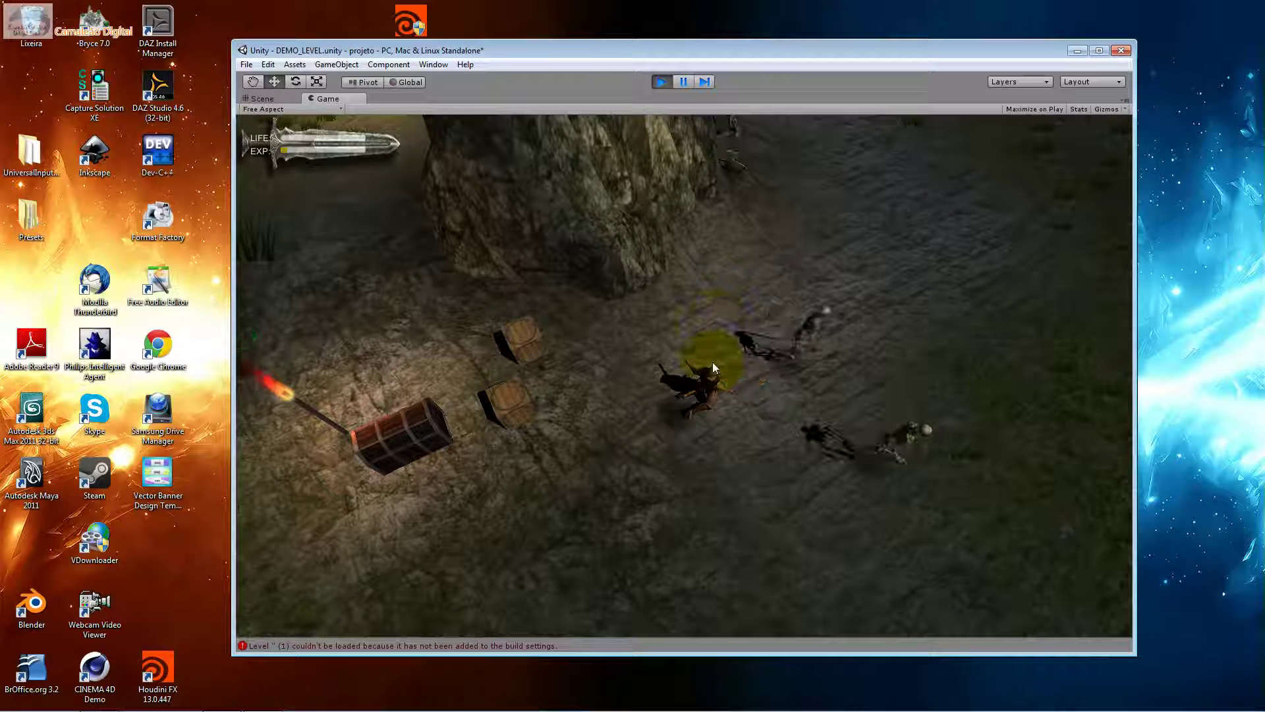
left_click(659, 85)
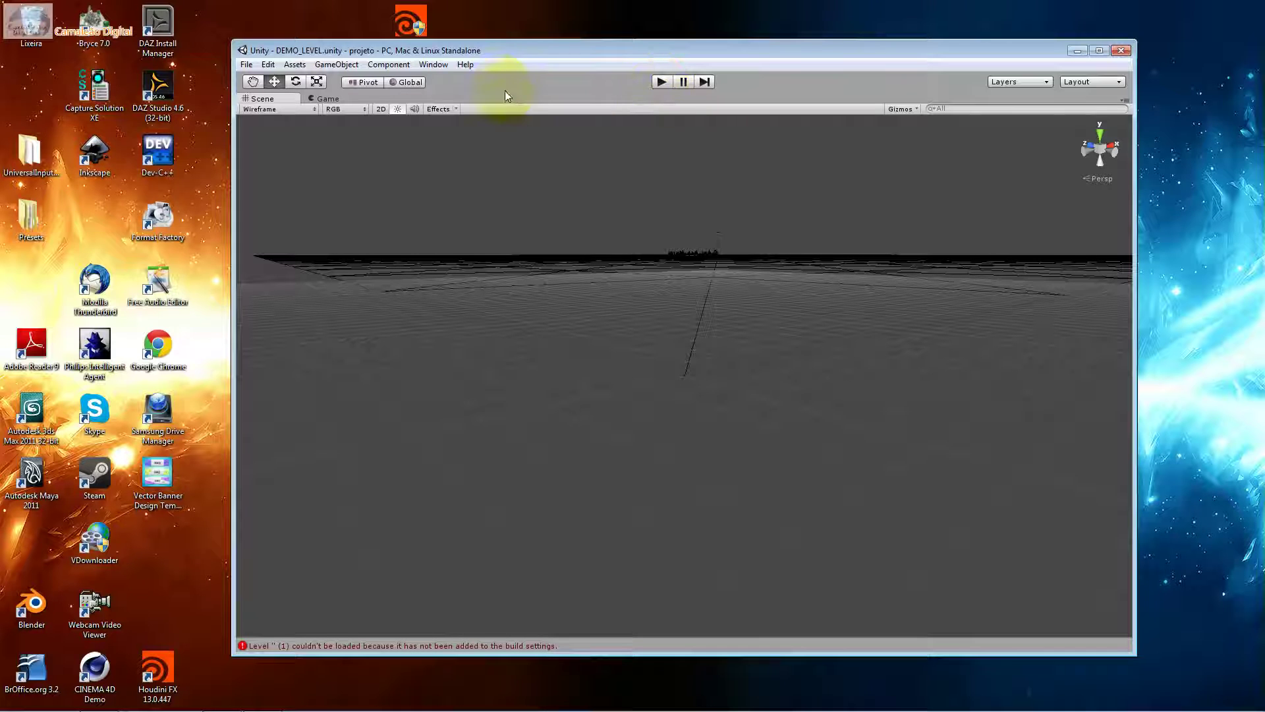
Load DEMO_LEVEL_PointAndClick.unity from HackSlash_KIT, then close the Project window.
left_click(443, 65)
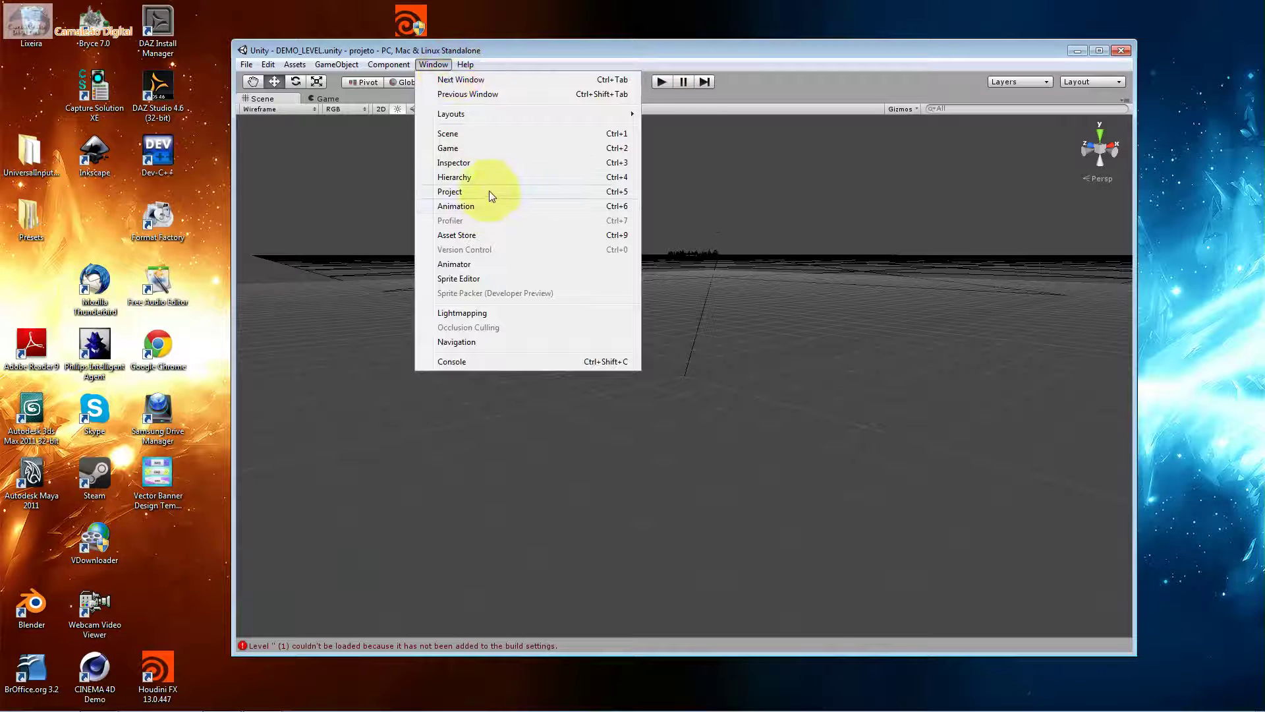
left_click(489, 191)
double_click(261, 543)
left_click(579, 542)
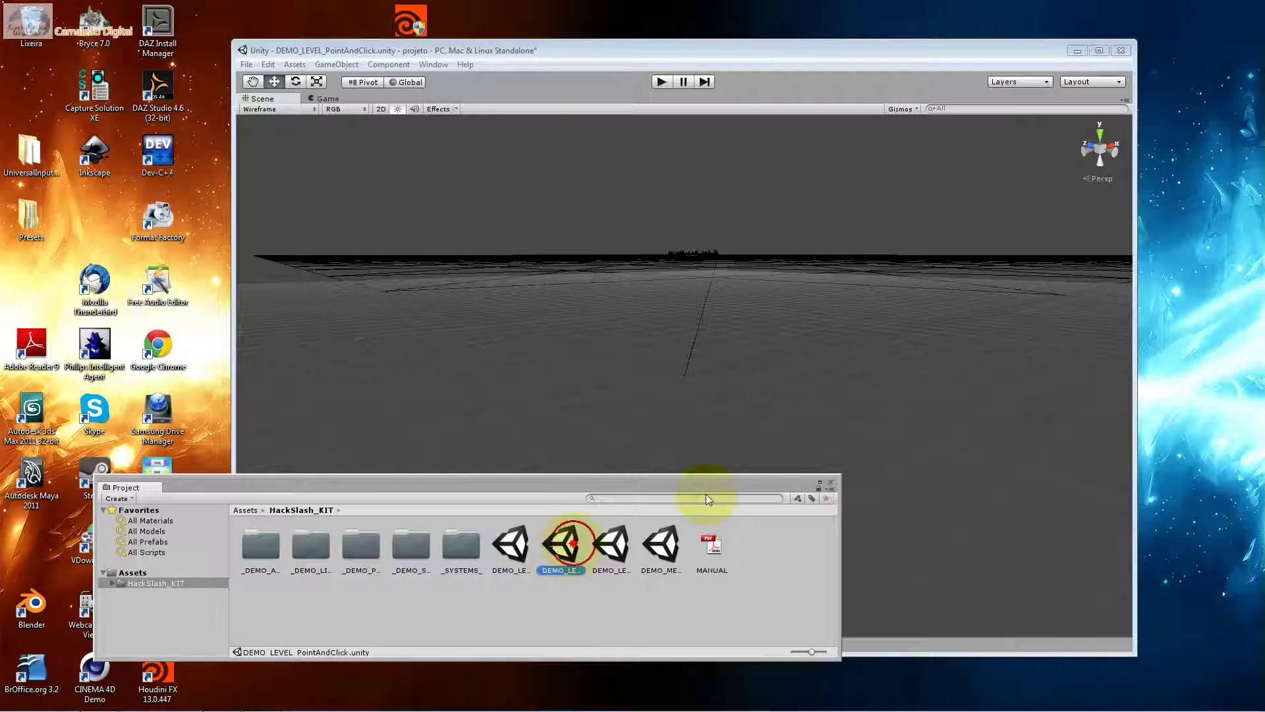
left_click(831, 483)
Start test-playing, walk the hero past the chest and attack a skeleton with magic.
left_click(662, 83)
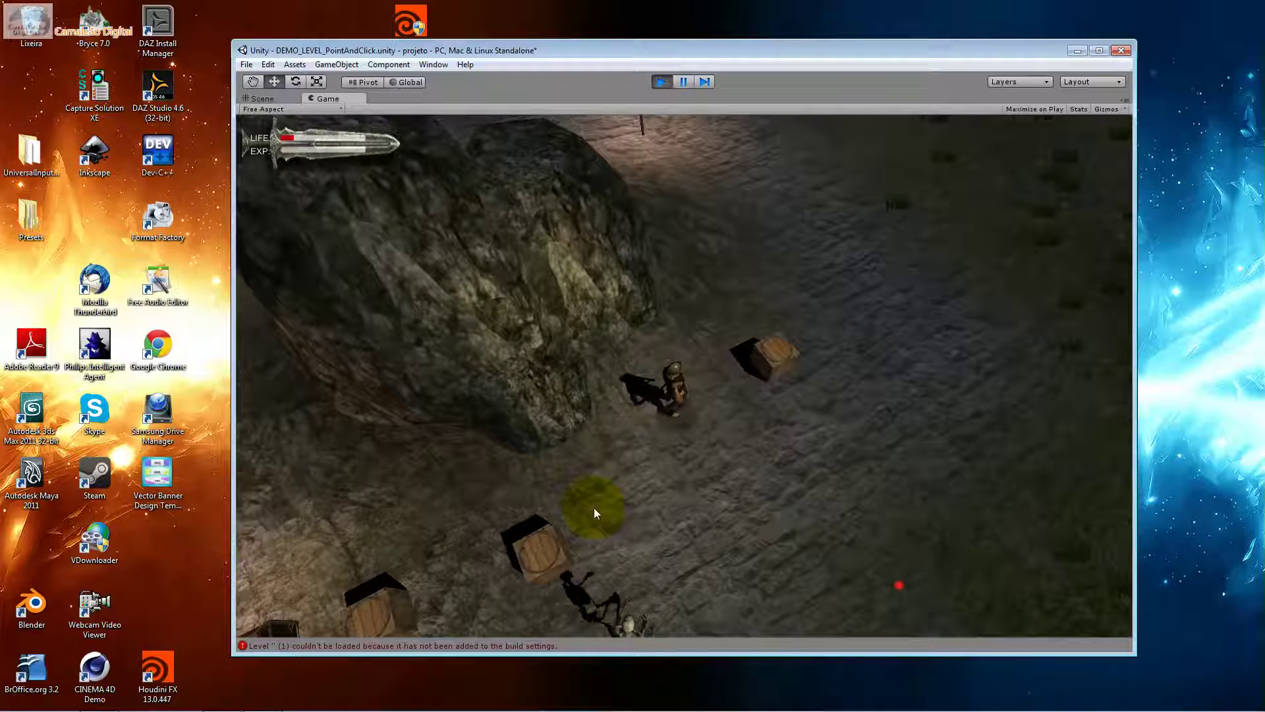
left_click(534, 535)
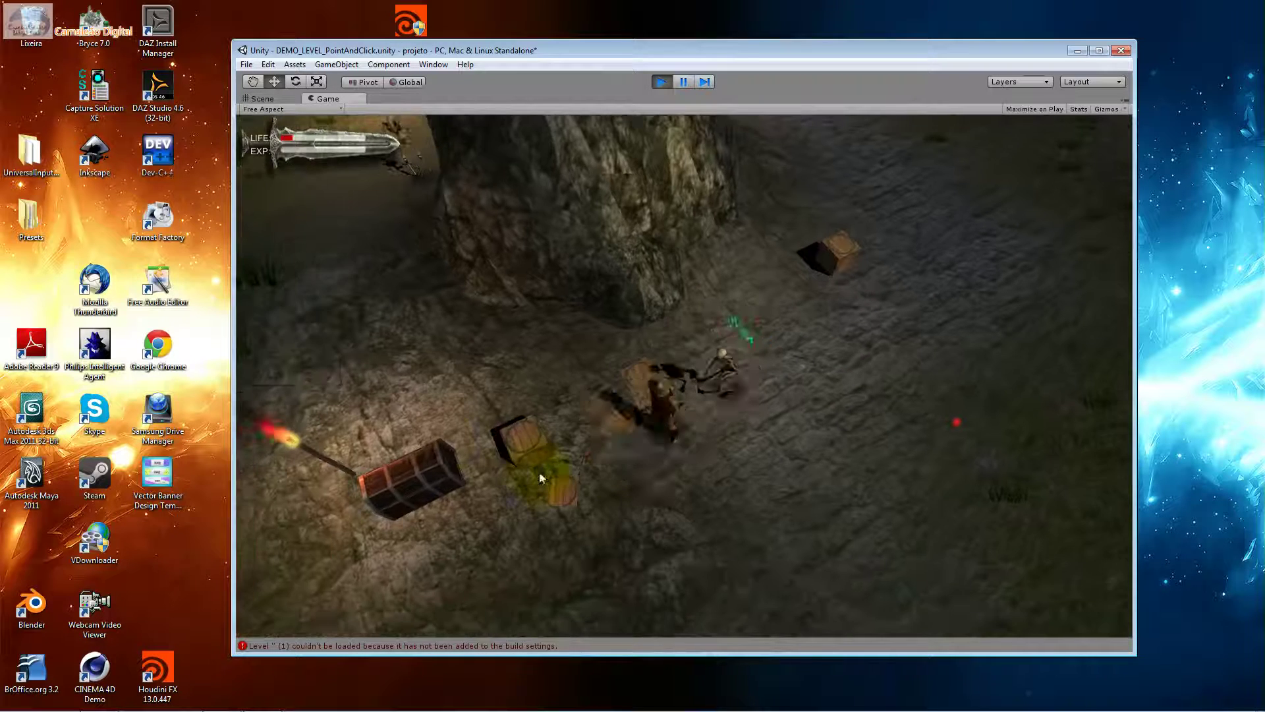
left_click(452, 437)
left_click(489, 420)
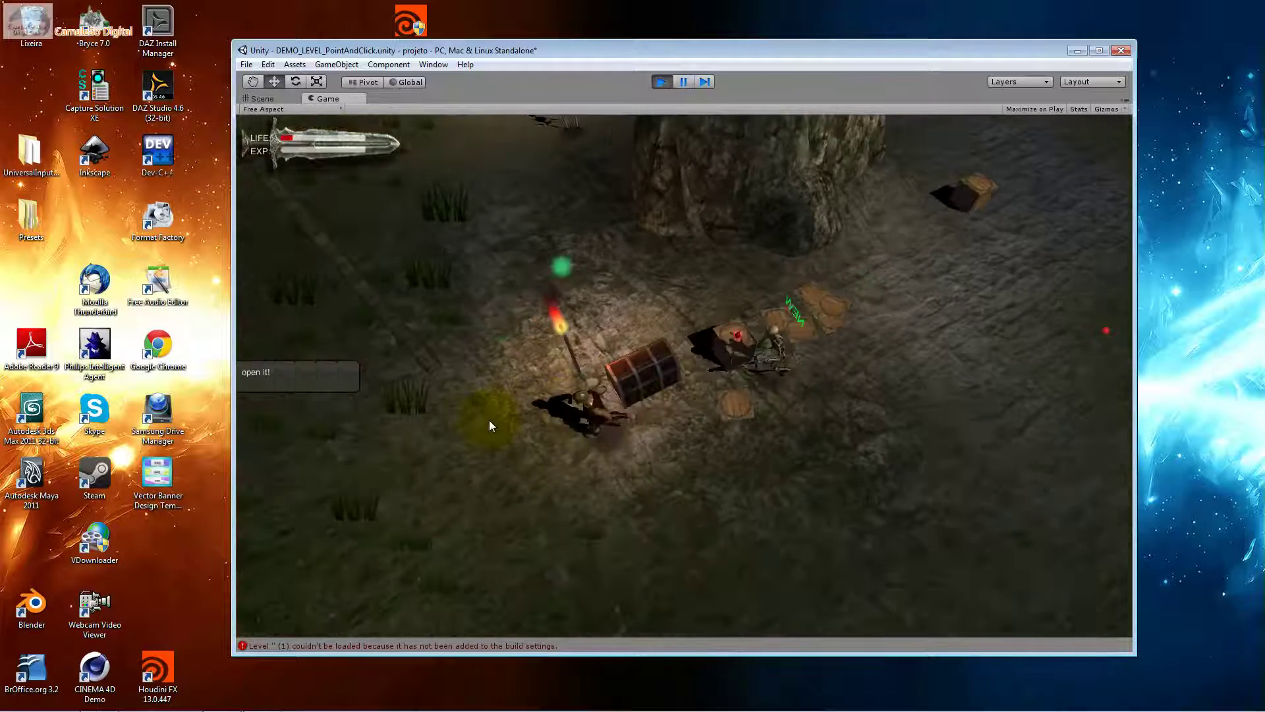
left_click(681, 370)
left_click(819, 340)
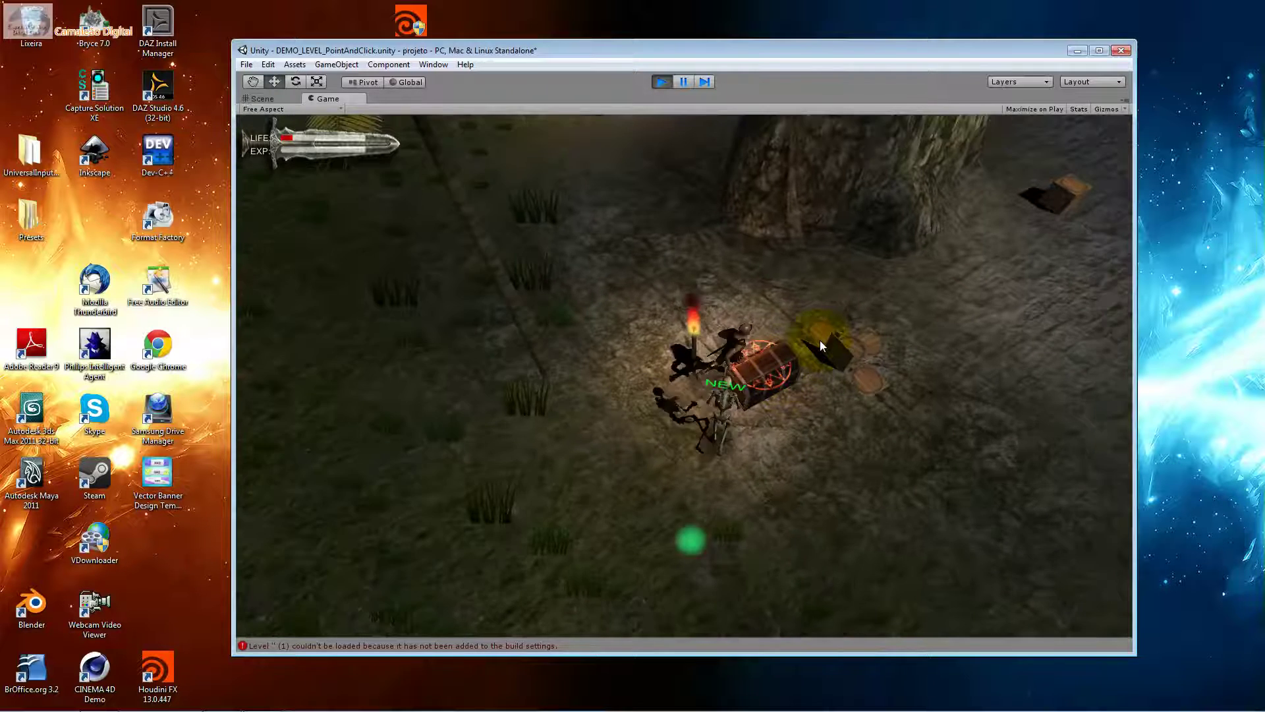
left_click(730, 399)
left_click(693, 425)
left_click(643, 421)
left_click(628, 410)
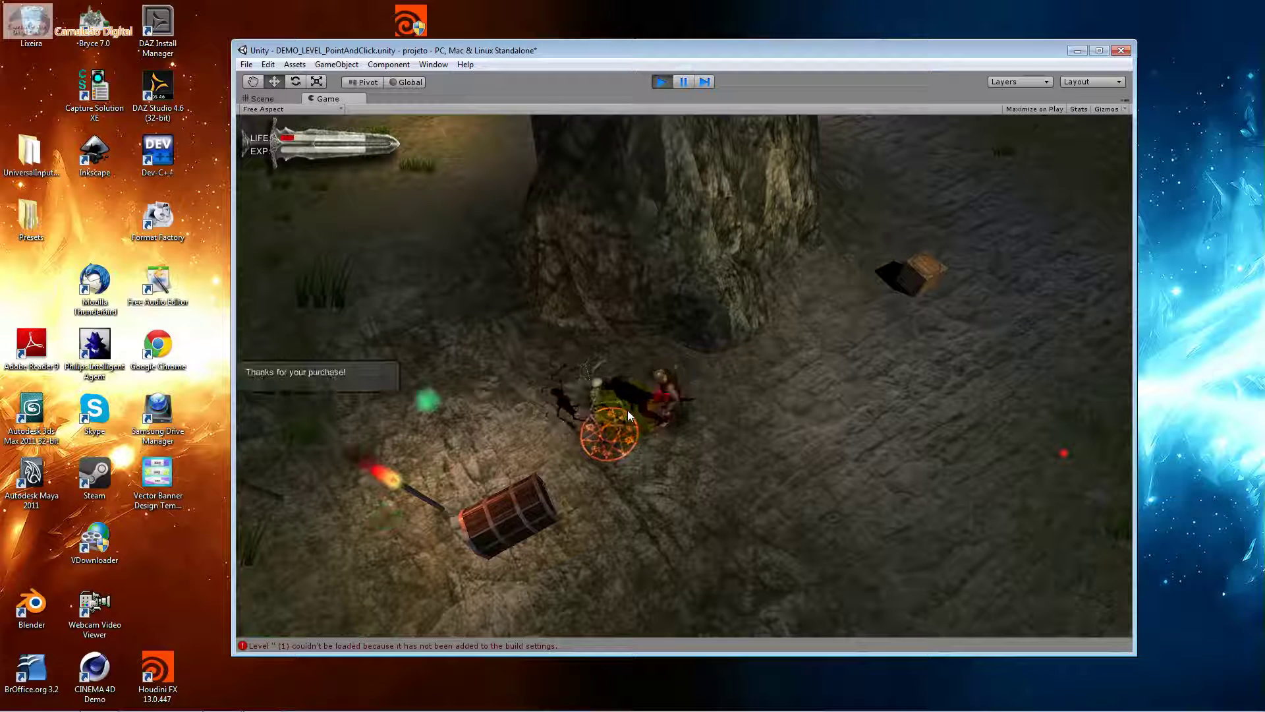
Return to the chests to collect a potion and fight the nearby skeleton.
left_click(481, 502)
left_click(513, 501)
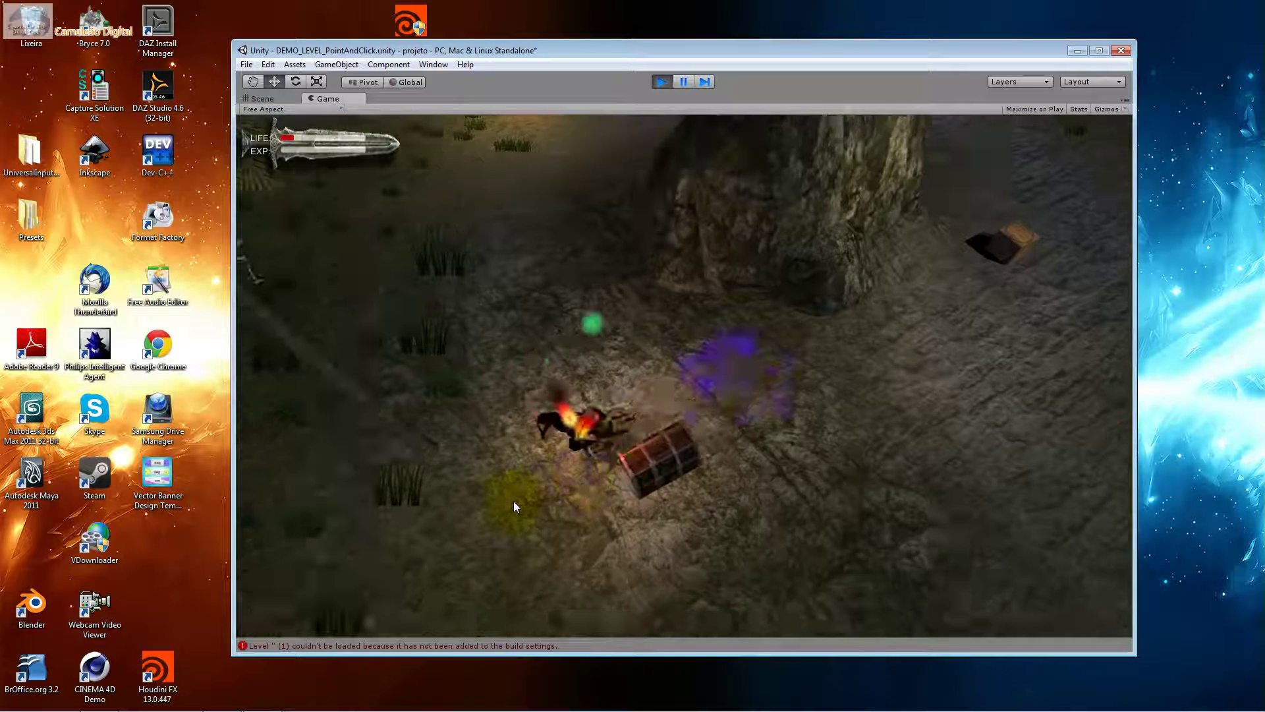
left_click(663, 436)
left_click(734, 383)
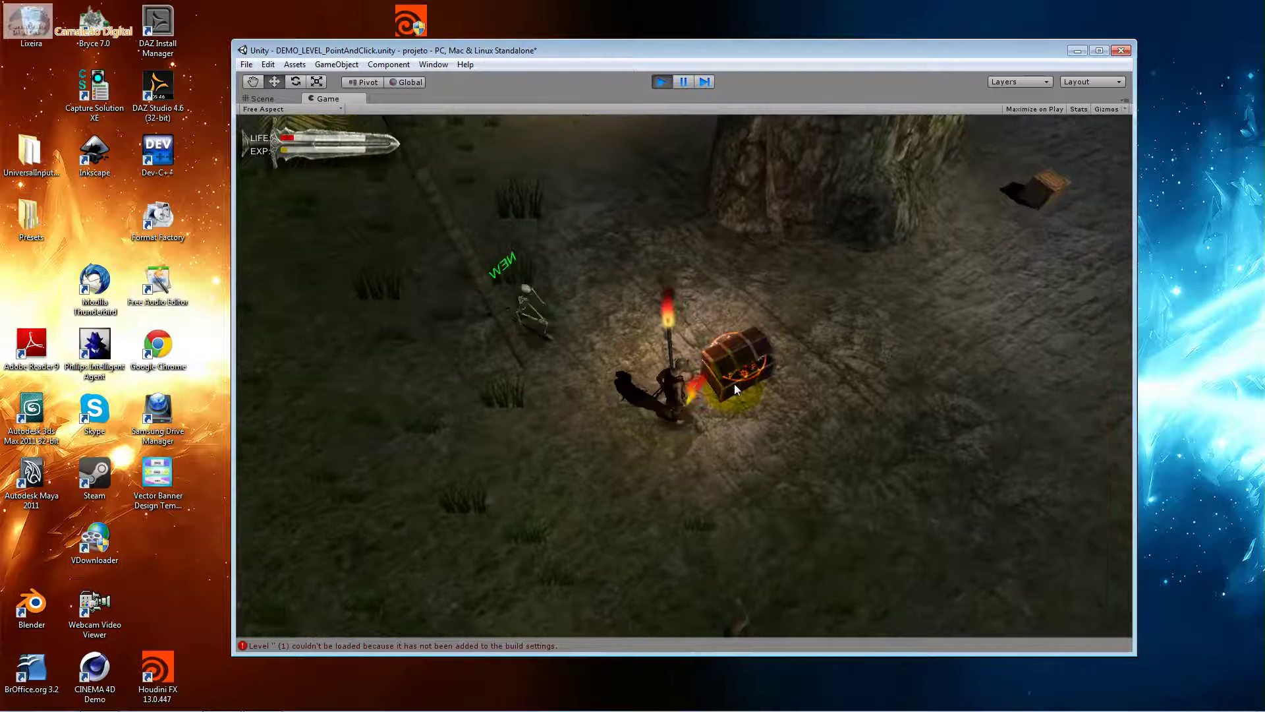
left_click(734, 384)
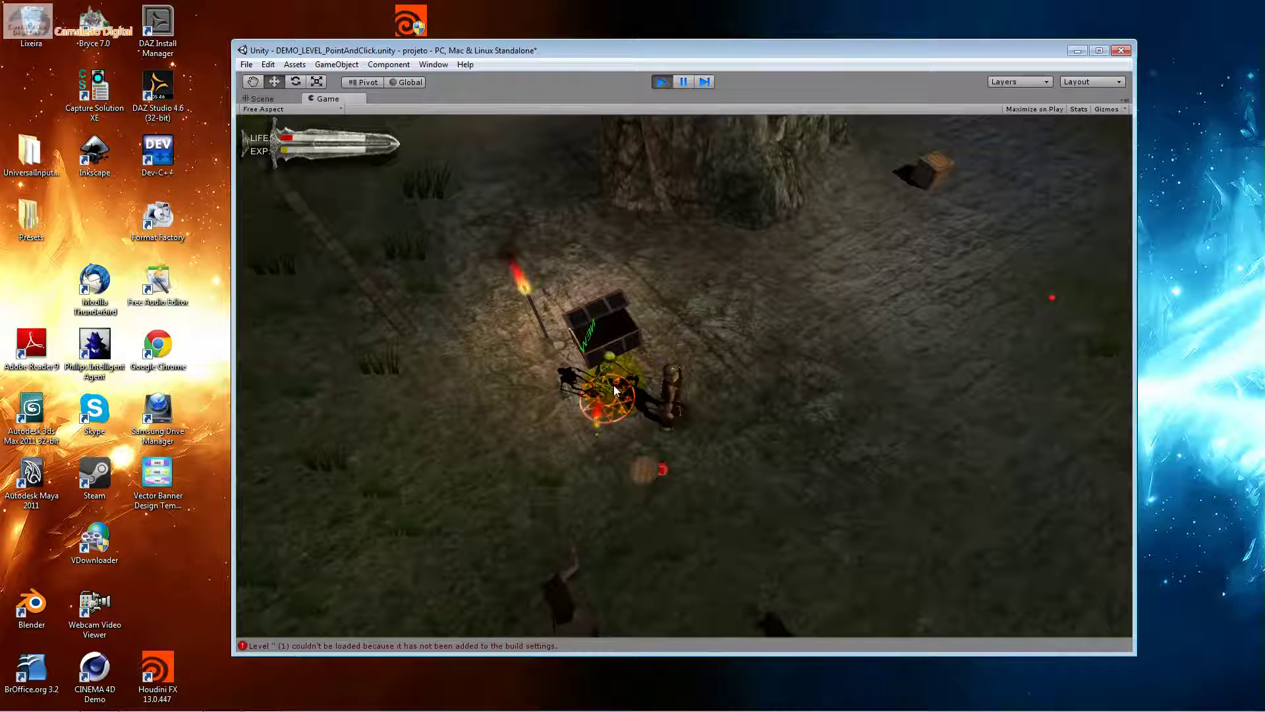
left_click(601, 430)
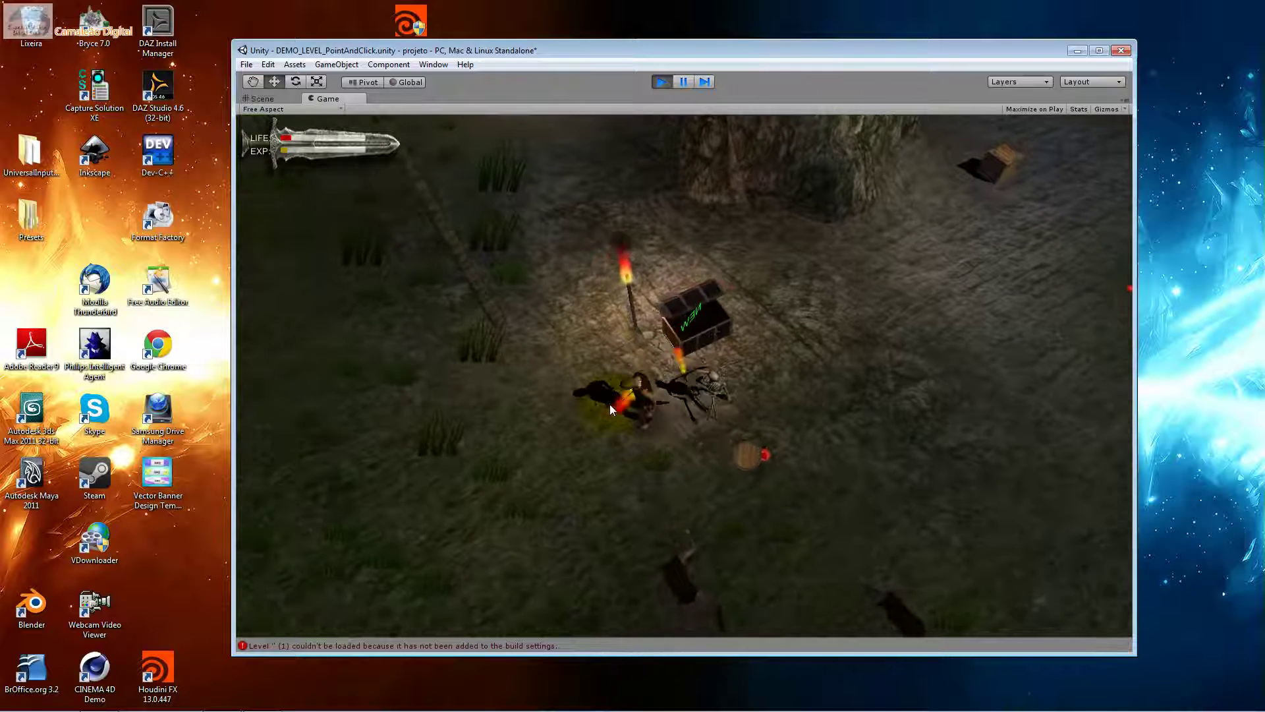
left_click(665, 414)
left_click(732, 362)
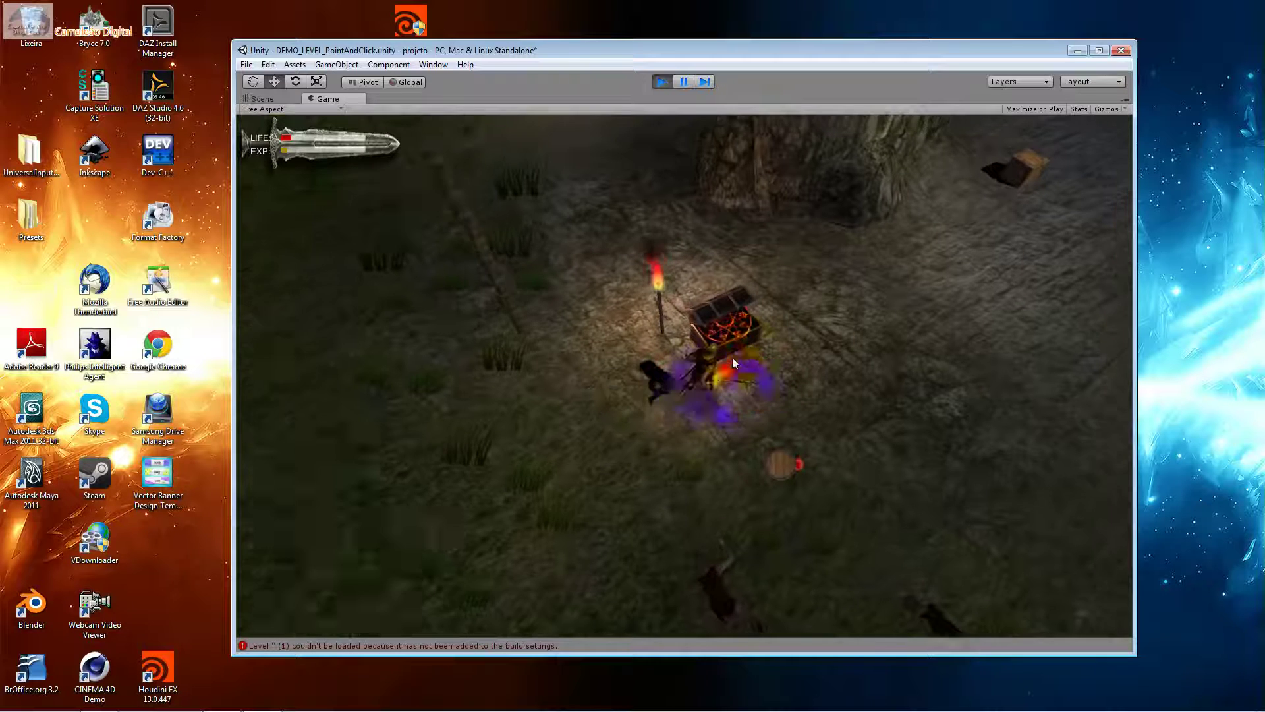
left_click(733, 357)
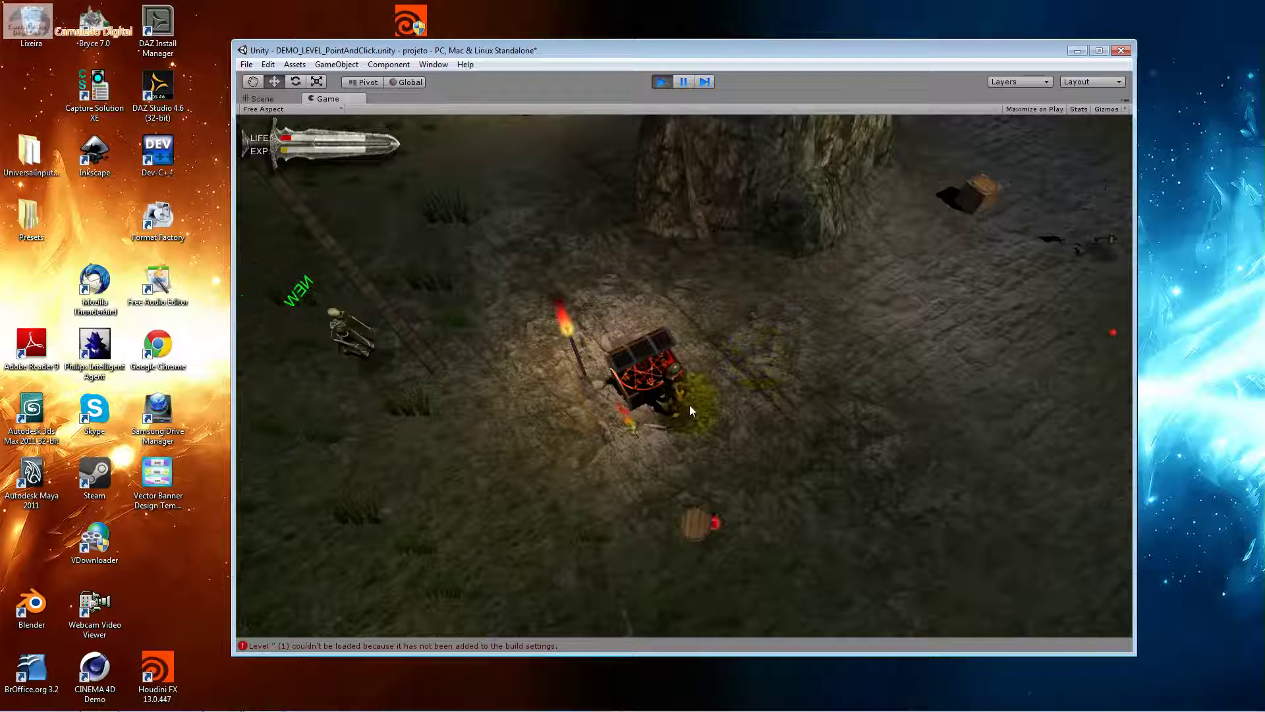
Attack the left skeleton, then smash the crates by the rock to collect the Fire Sword.
left_click(416, 377)
left_click(445, 354)
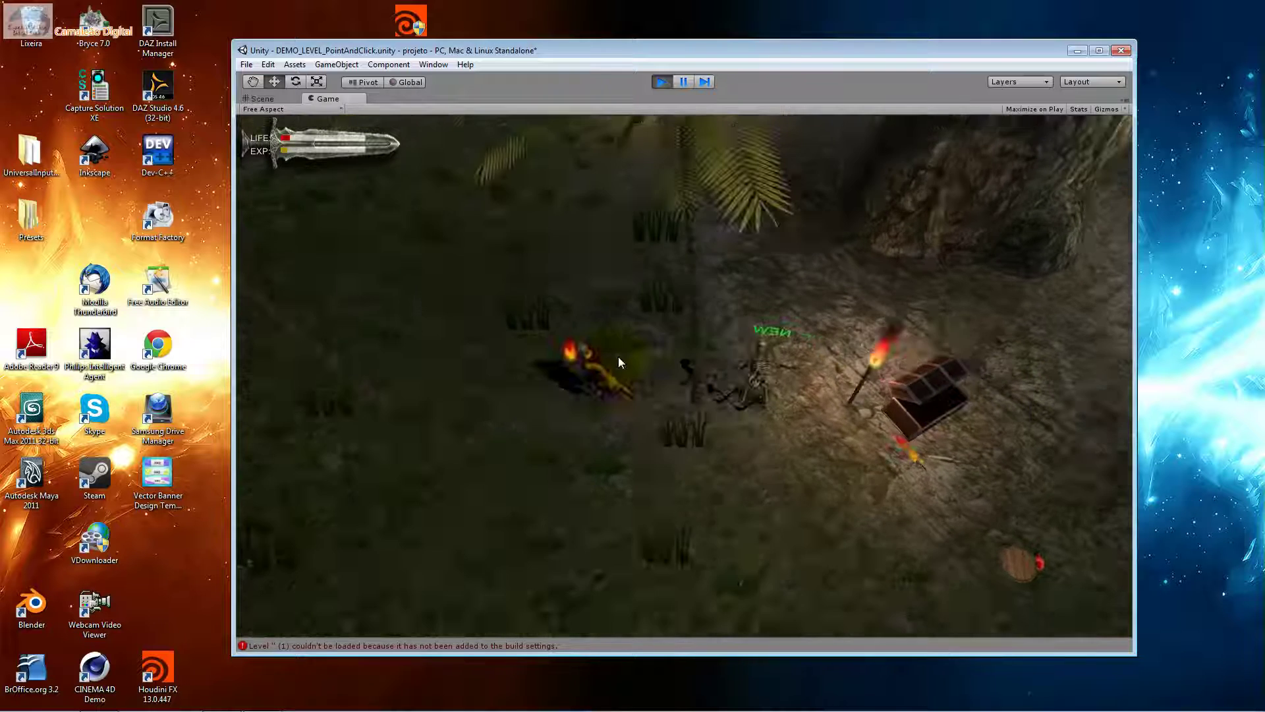
left_click(817, 361)
left_click(862, 414)
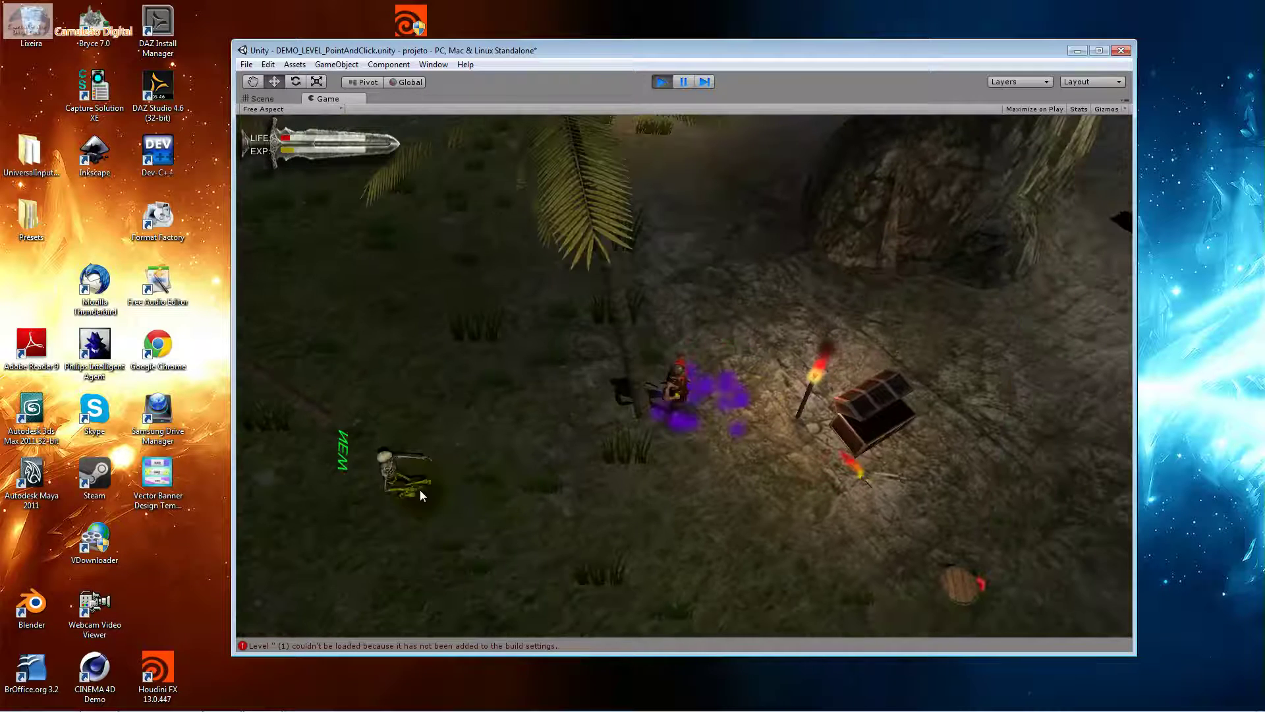
left_click(421, 488)
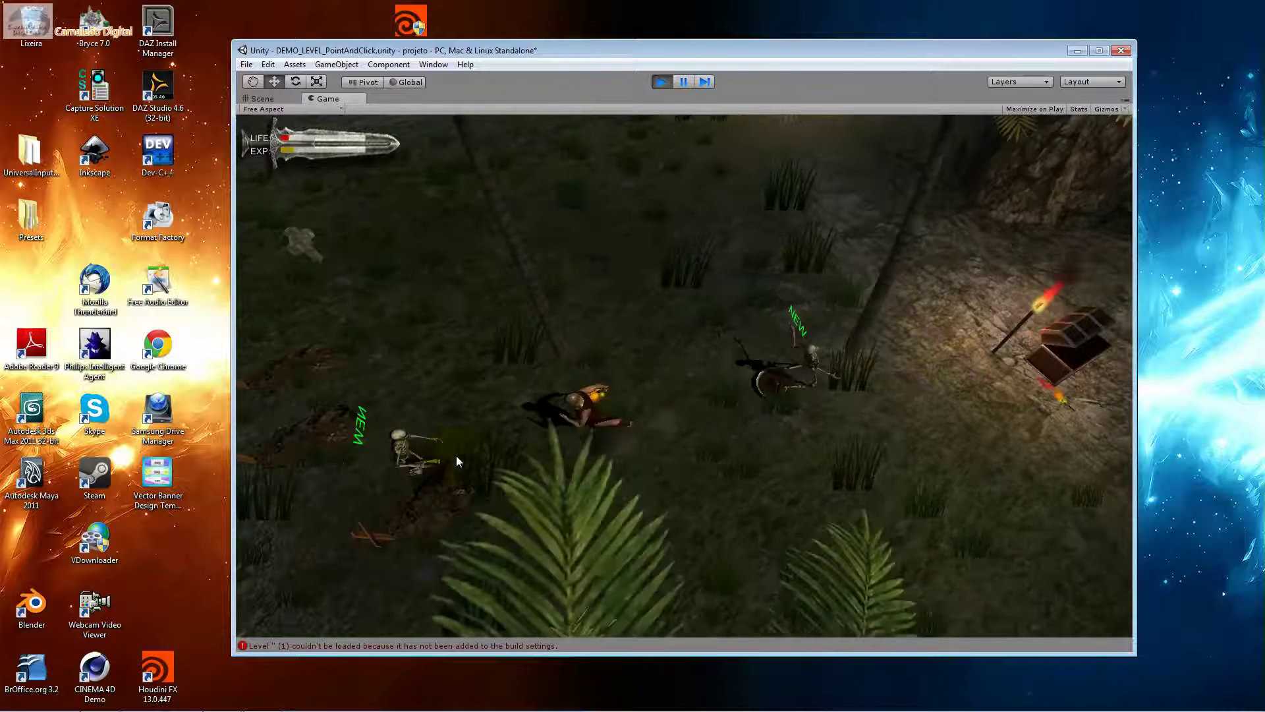
left_click(457, 461)
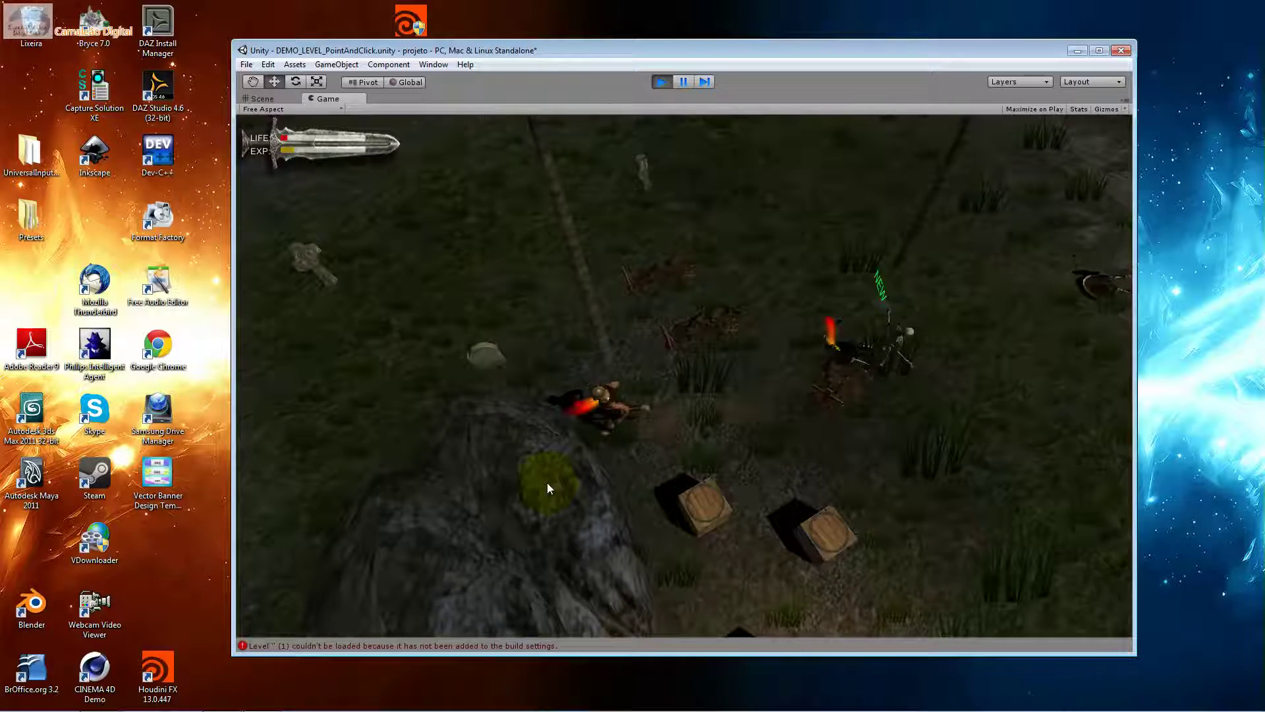
left_click(742, 473)
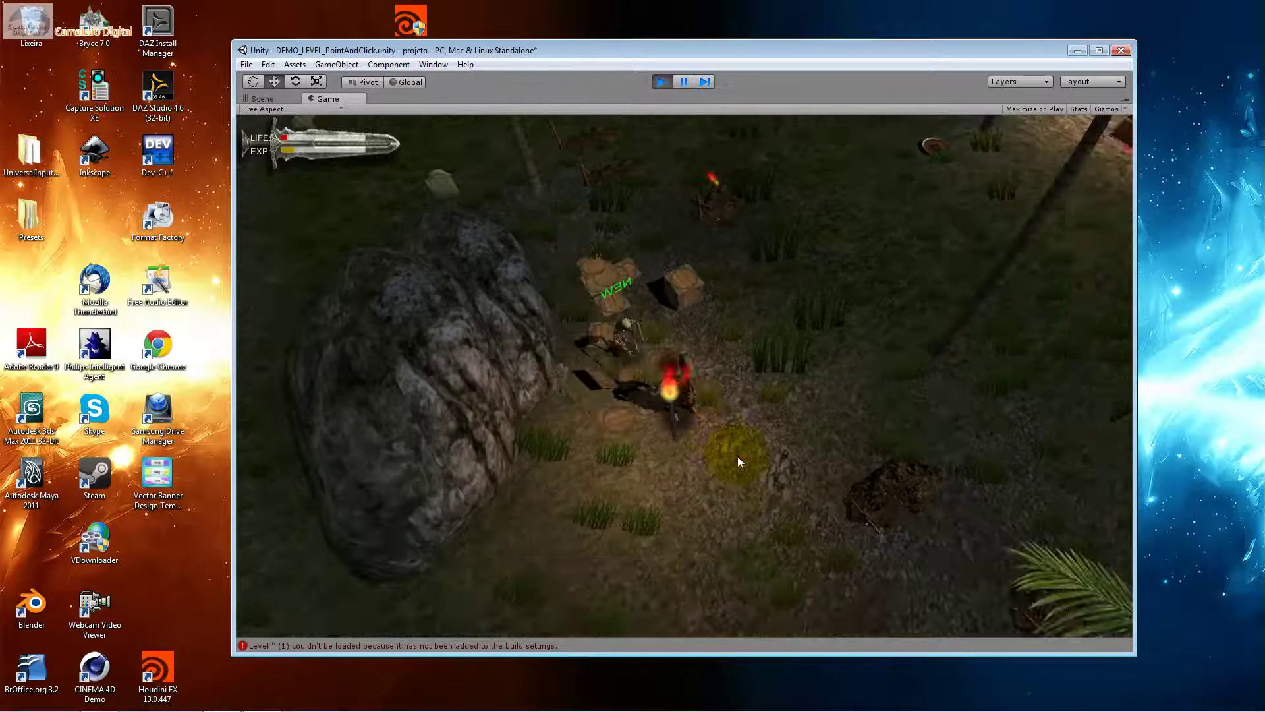
left_click(724, 440)
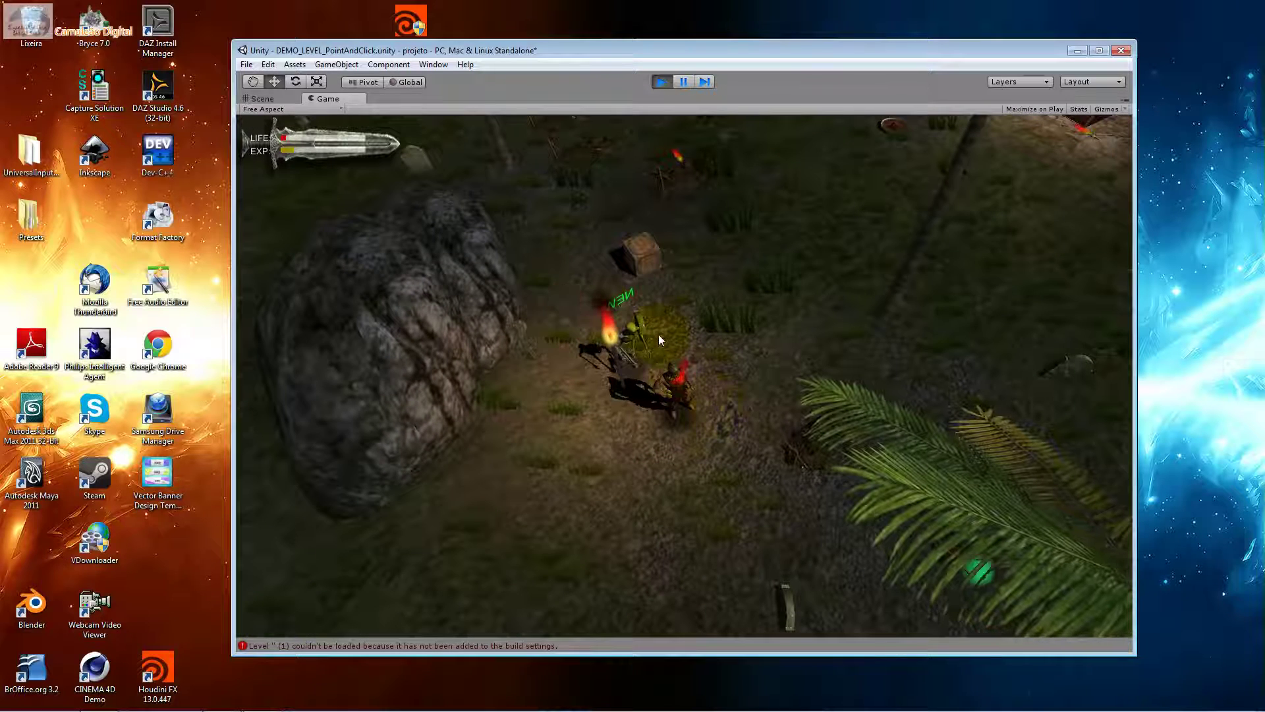
left_click(643, 337)
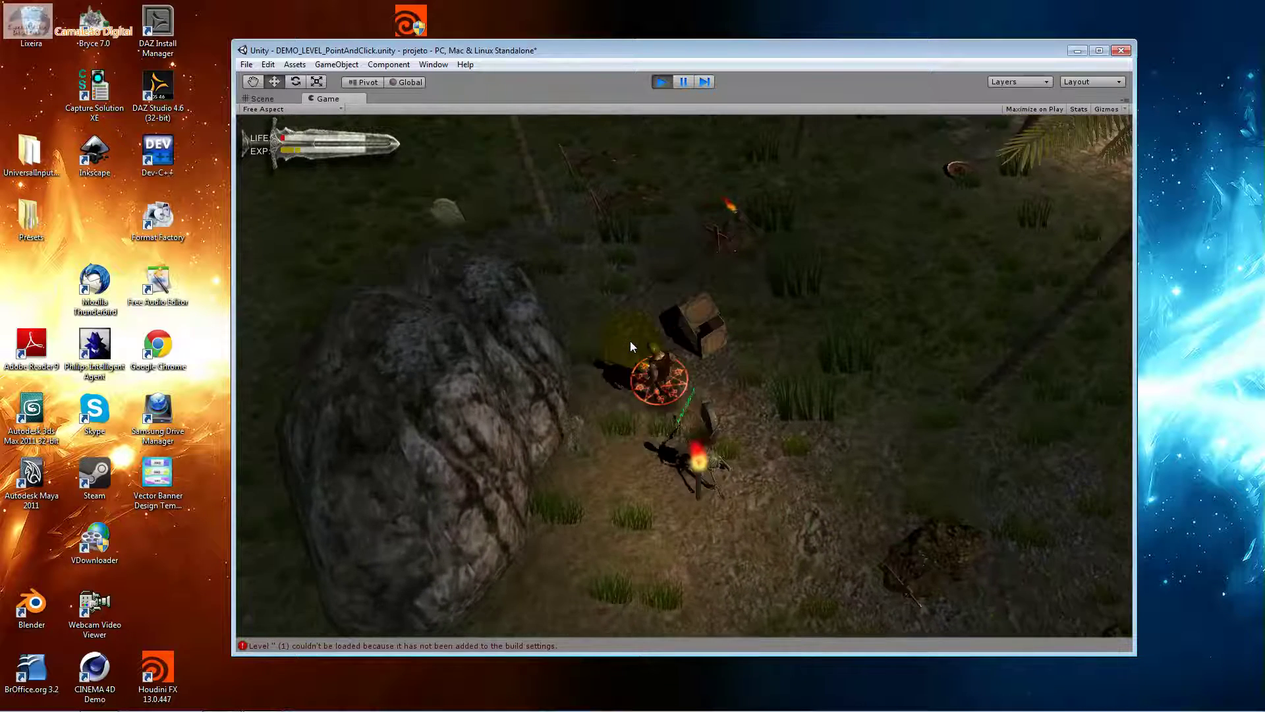
Fight the skeleton again, then walk up the path toward the palm trees.
left_click(698, 262)
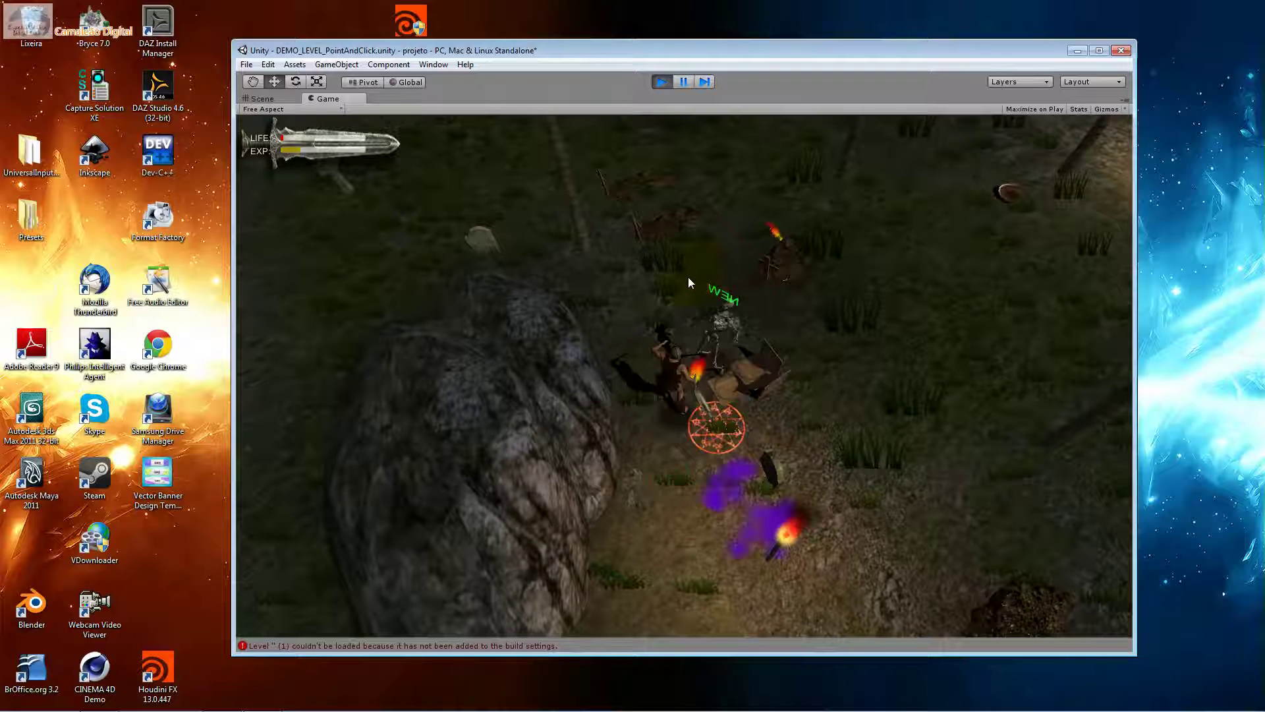
left_click(678, 474)
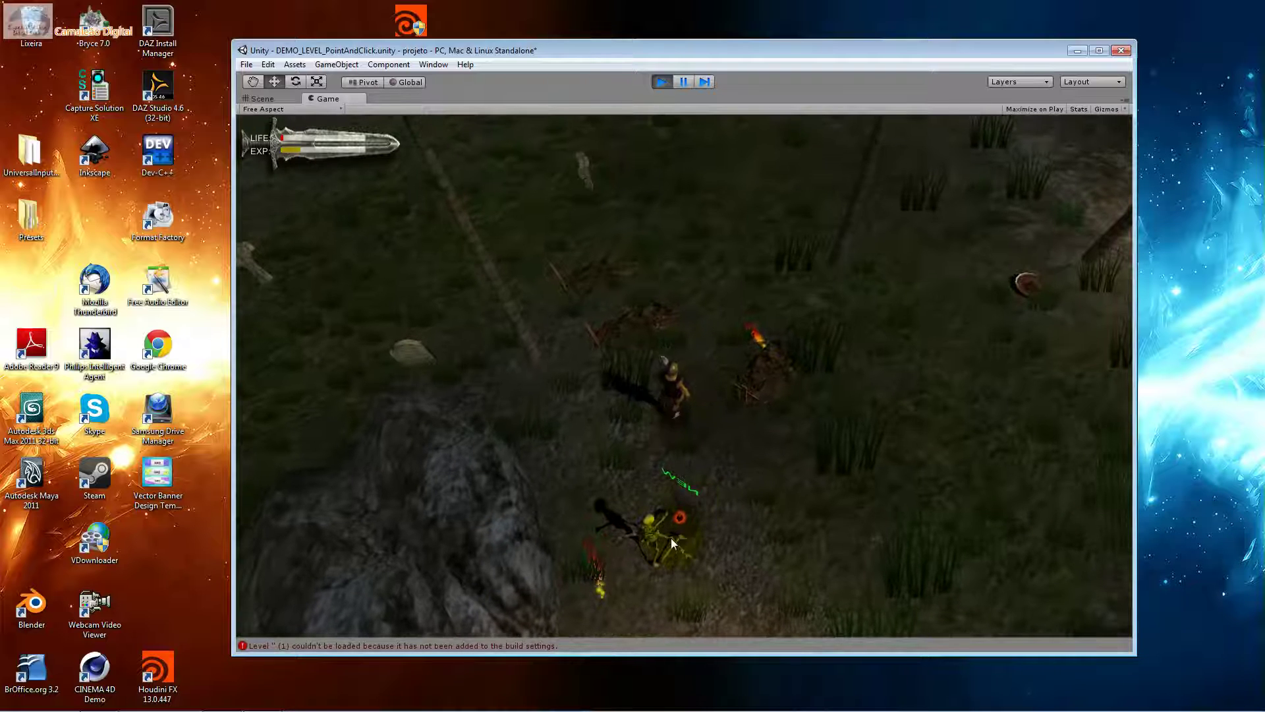
left_click(662, 537)
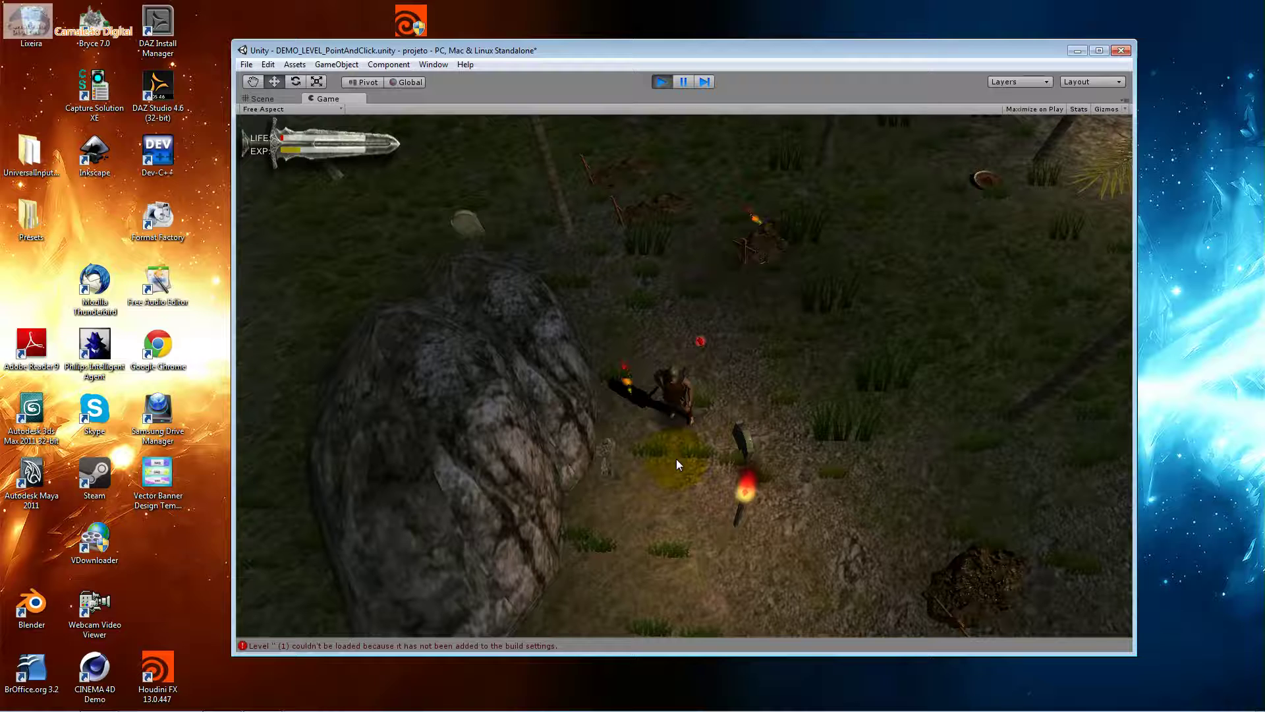
left_click(743, 214)
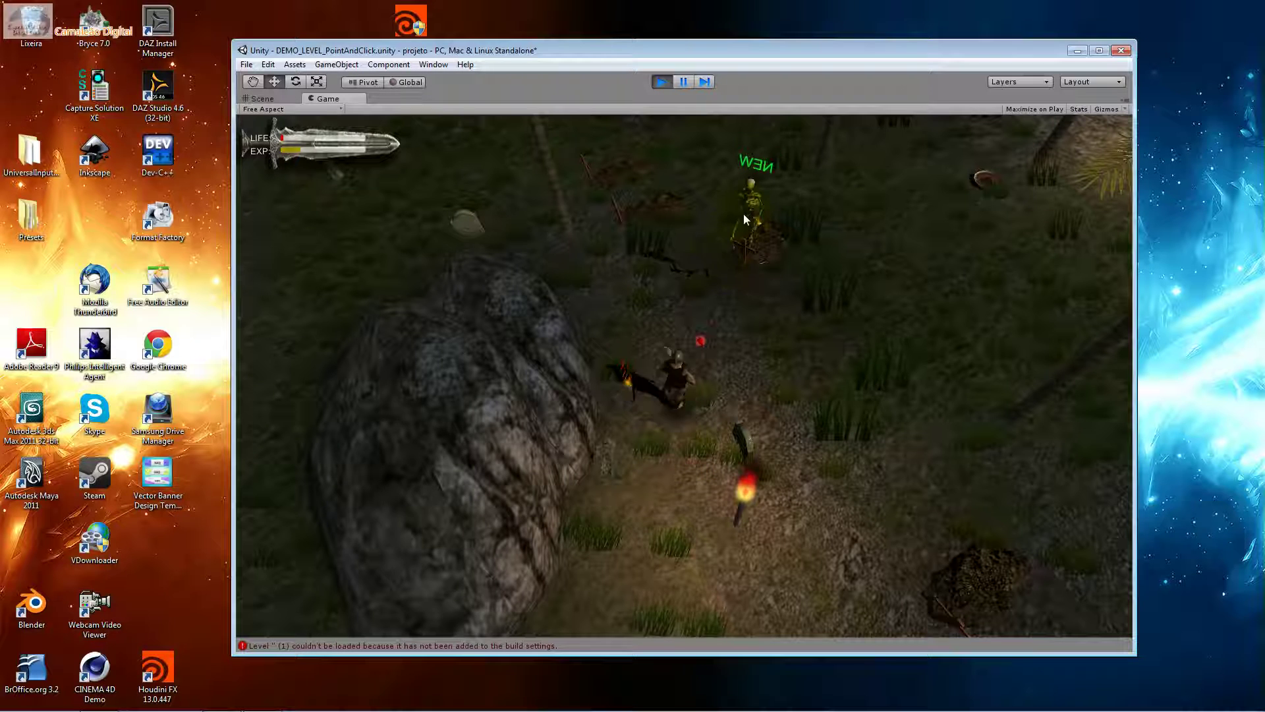
left_click(743, 214)
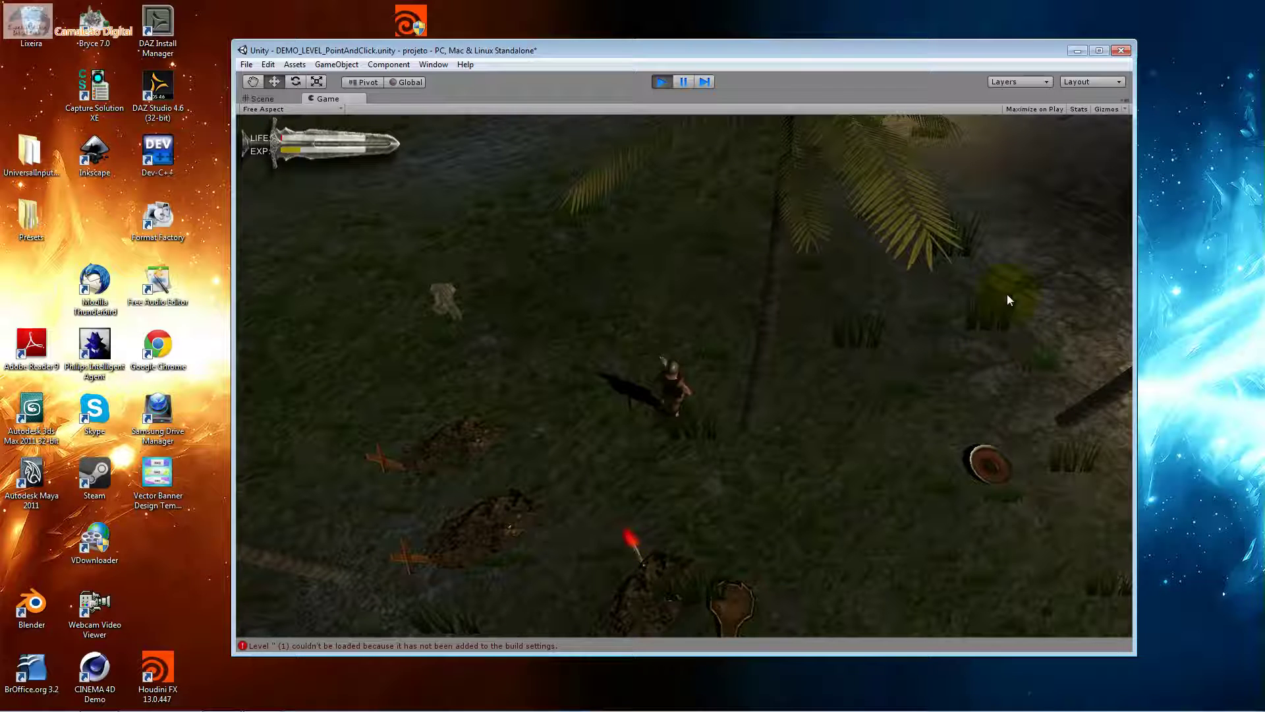
left_click(989, 481)
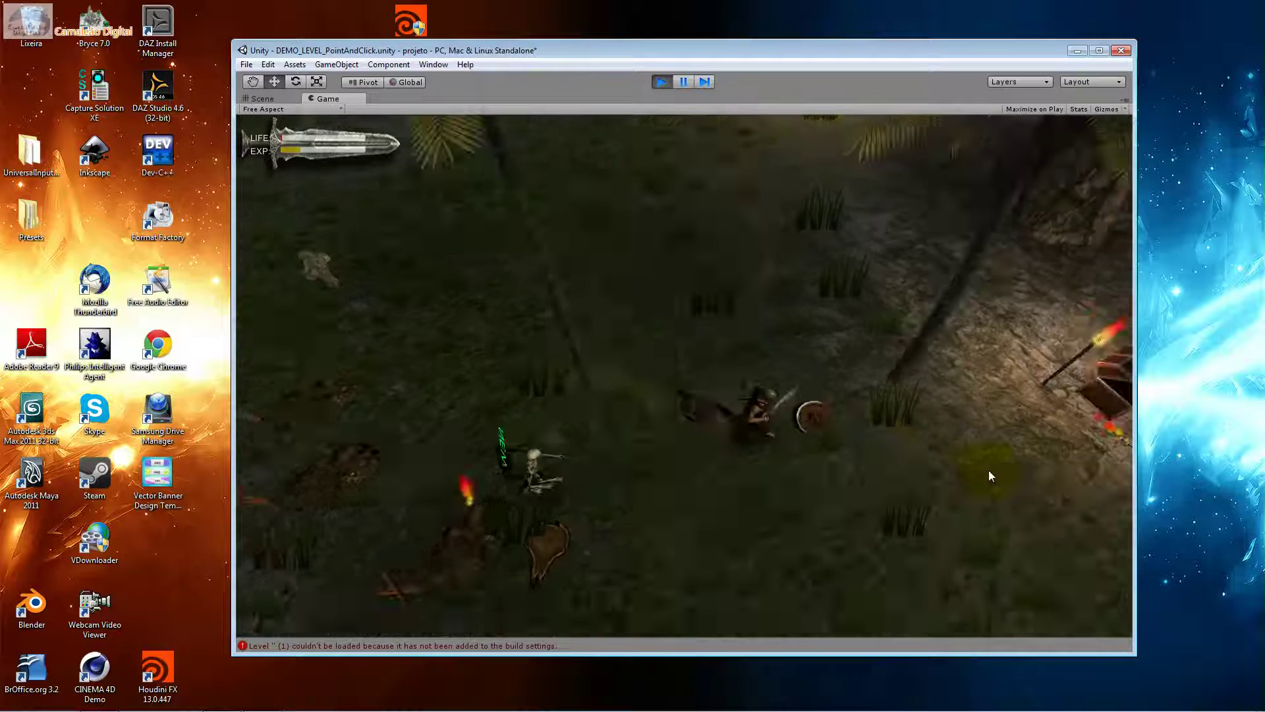
Move near the chest, battle skeletons and pick up a gold coin.
left_click(655, 374)
left_click(633, 370)
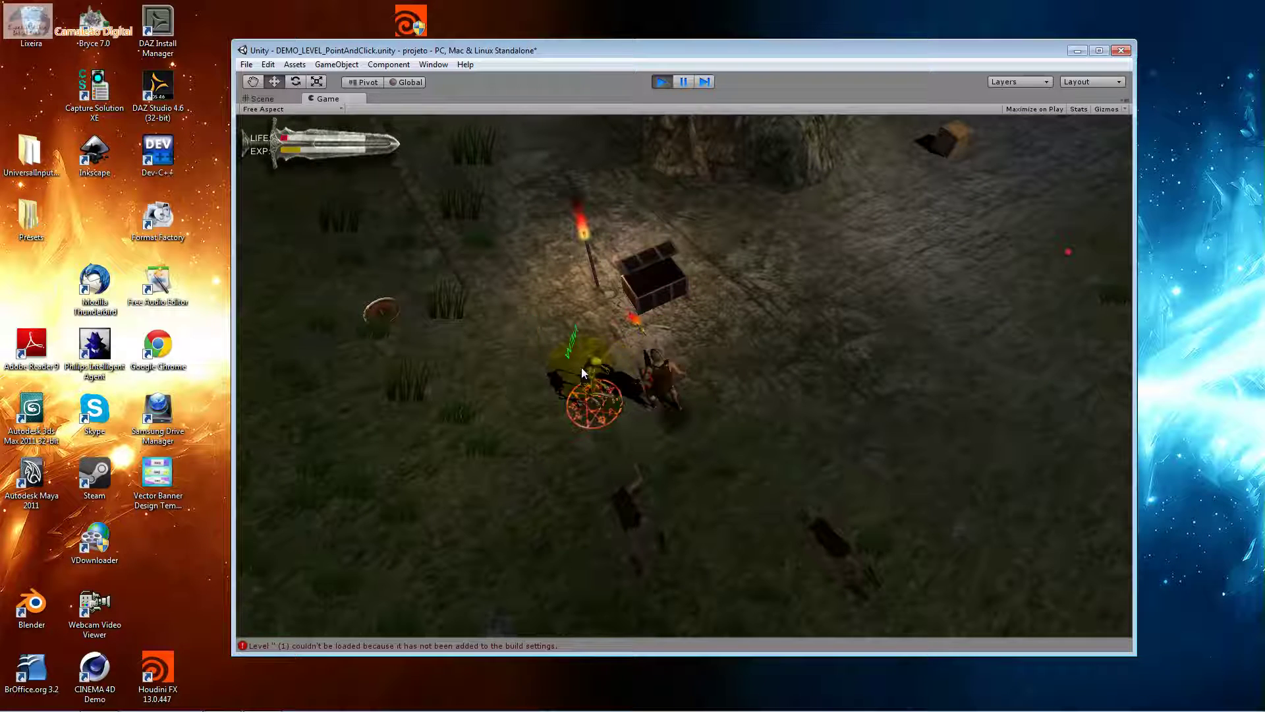
left_click(581, 366)
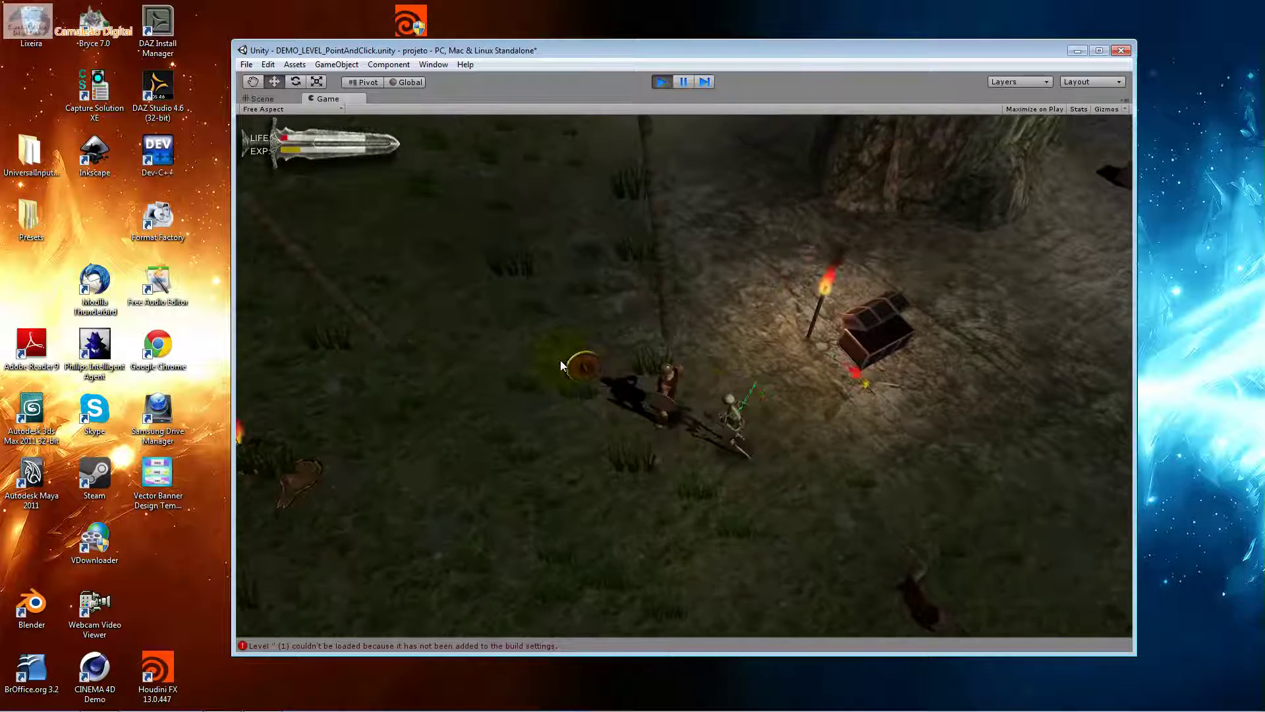
left_click(723, 388)
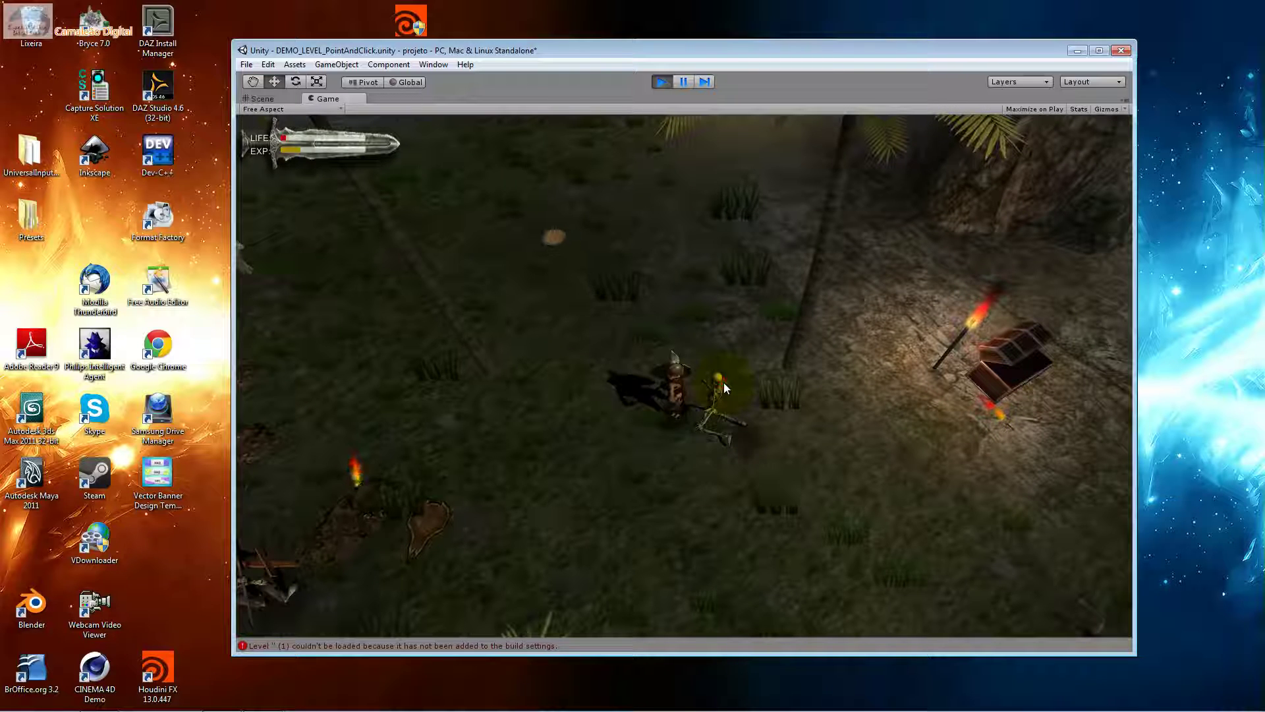
left_click(538, 246)
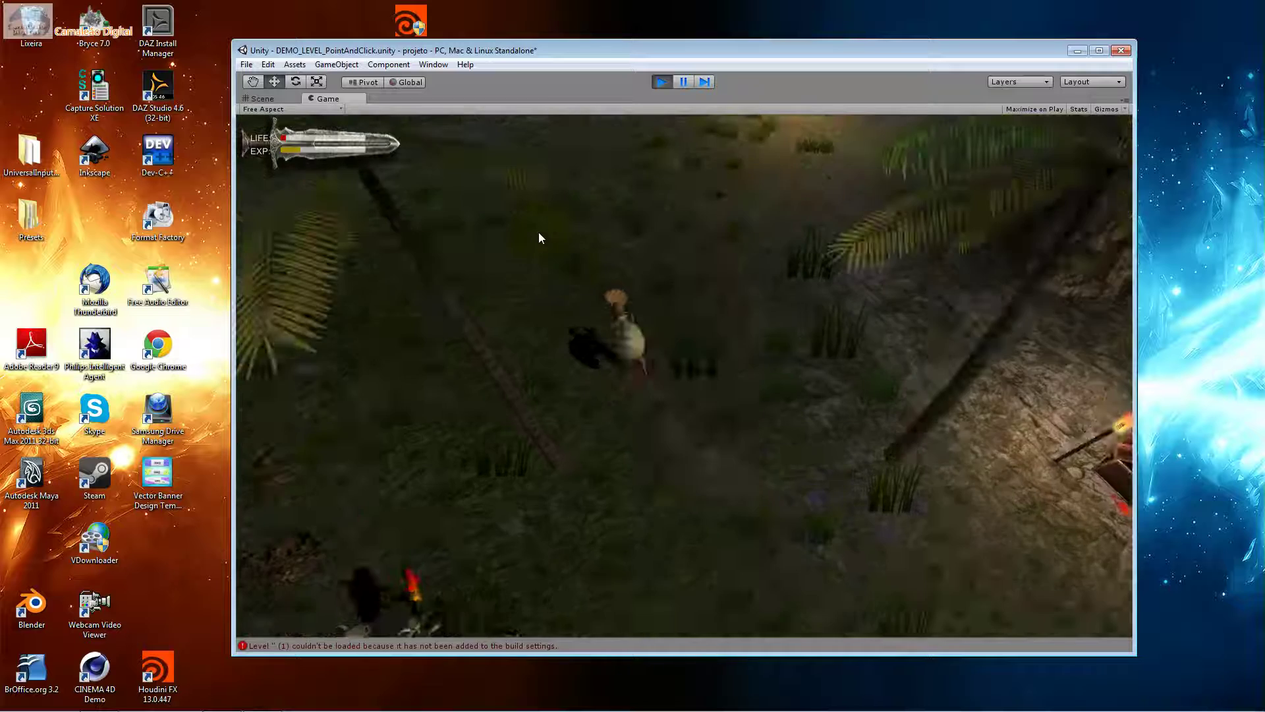
left_click(634, 438)
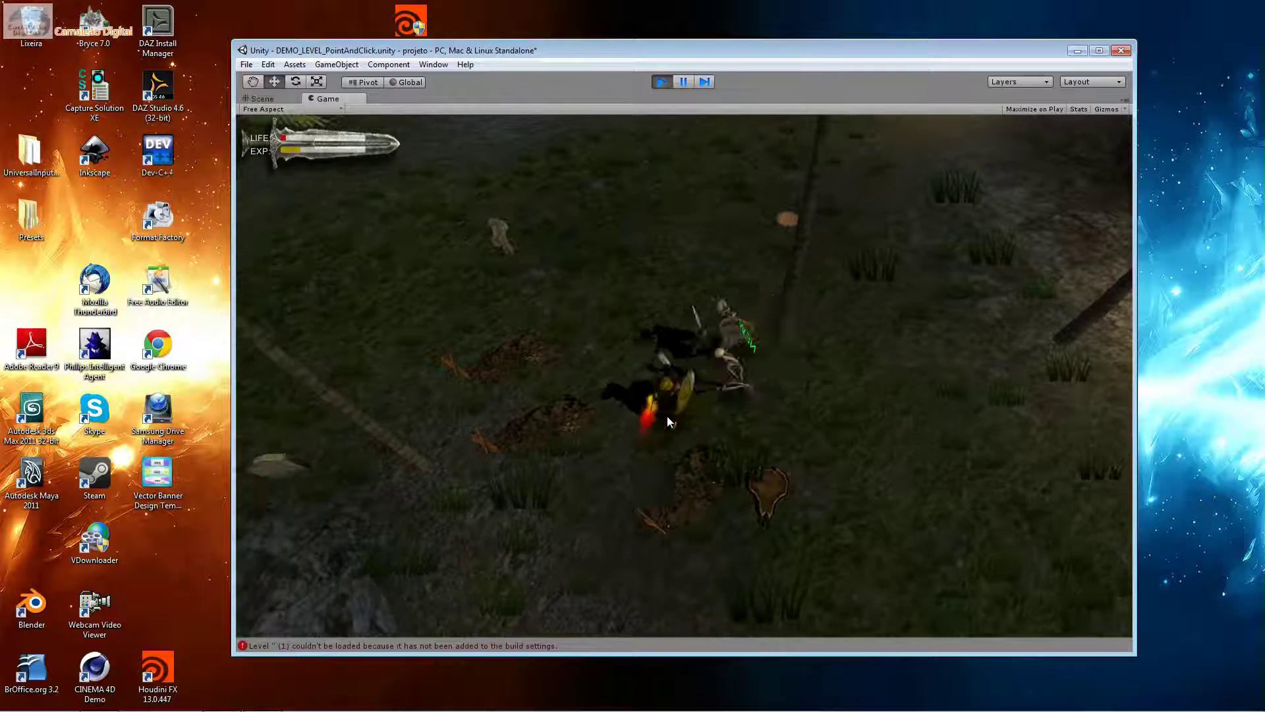
left_click(682, 388)
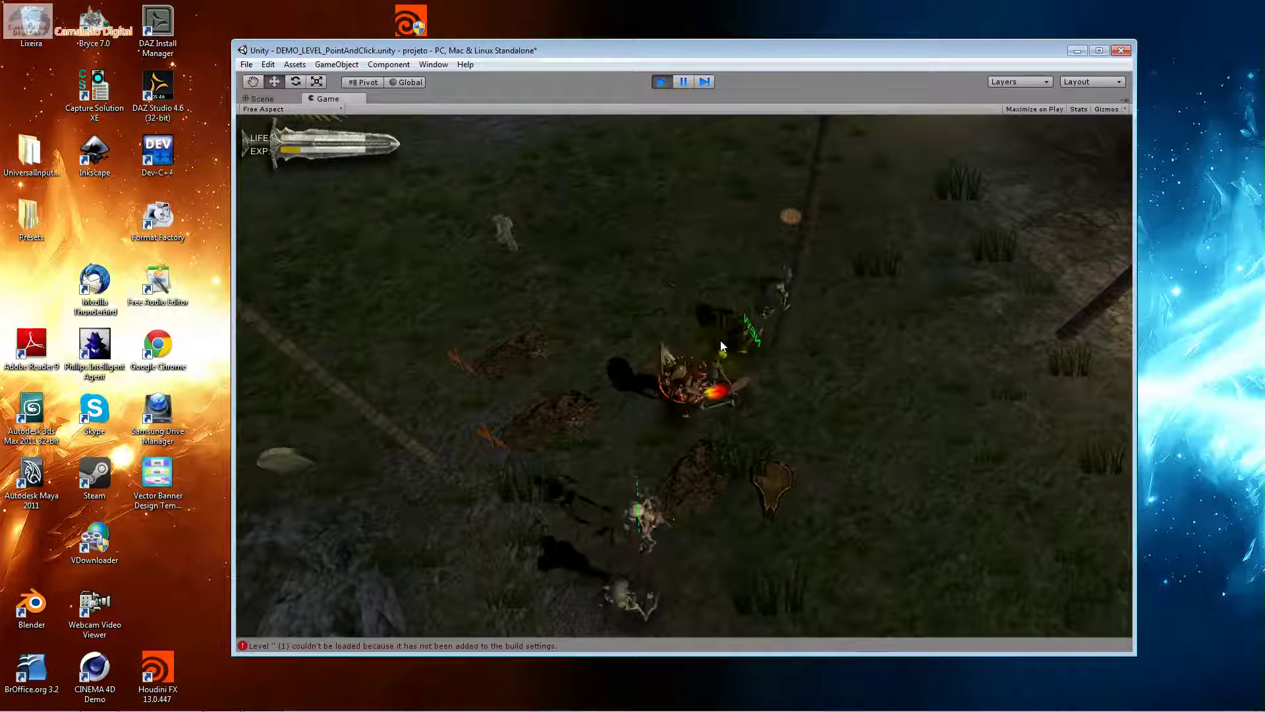
Exit Play mode and show the Project and Inspector panels.
left_click(669, 85)
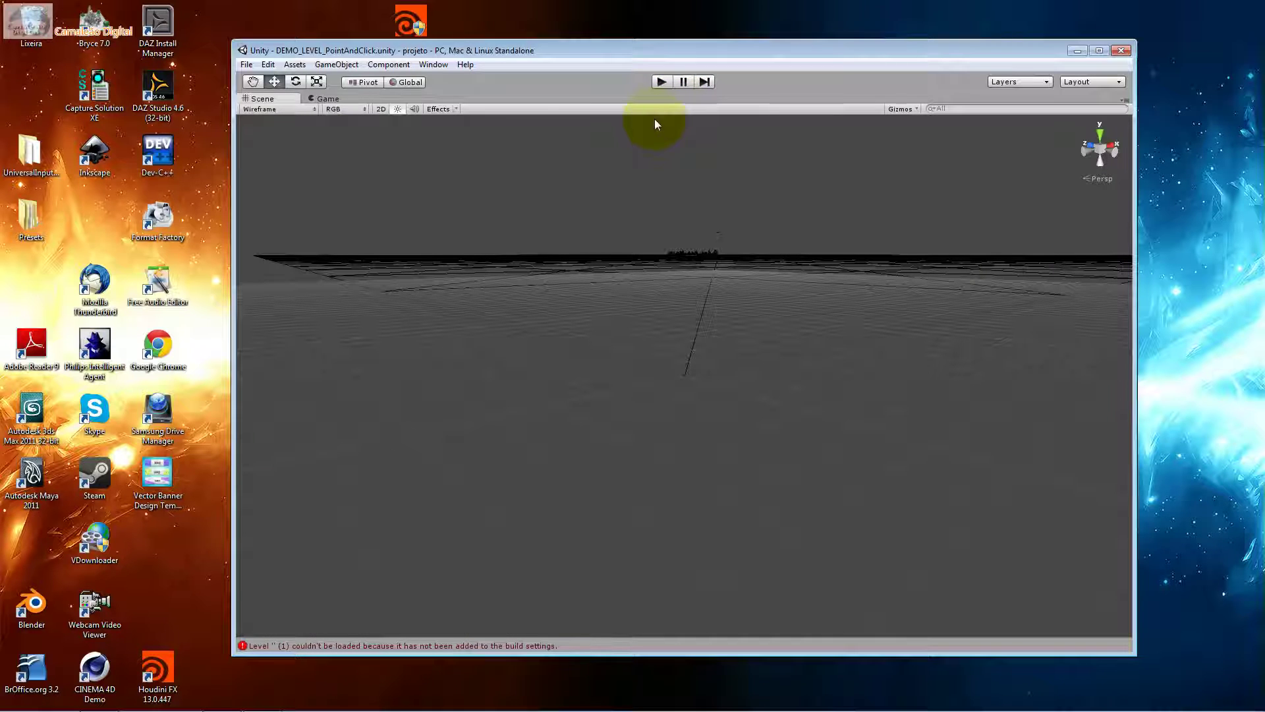
left_click(430, 66)
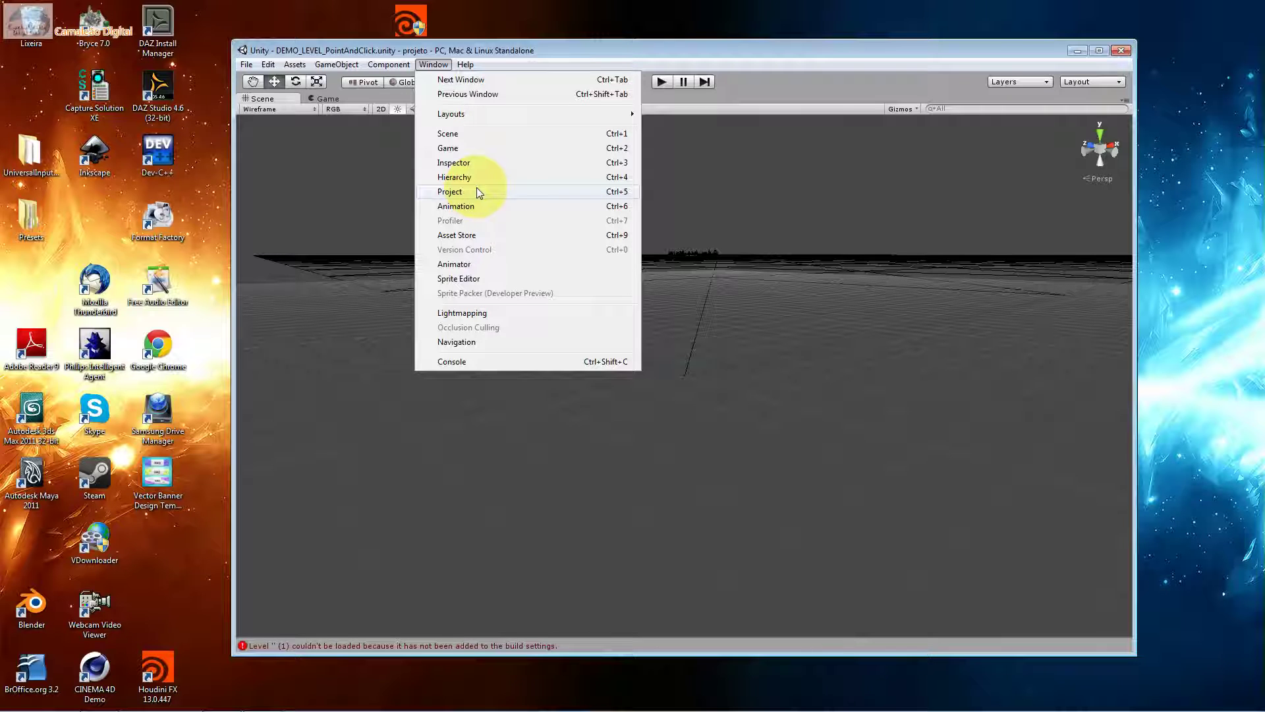
left_click(477, 190)
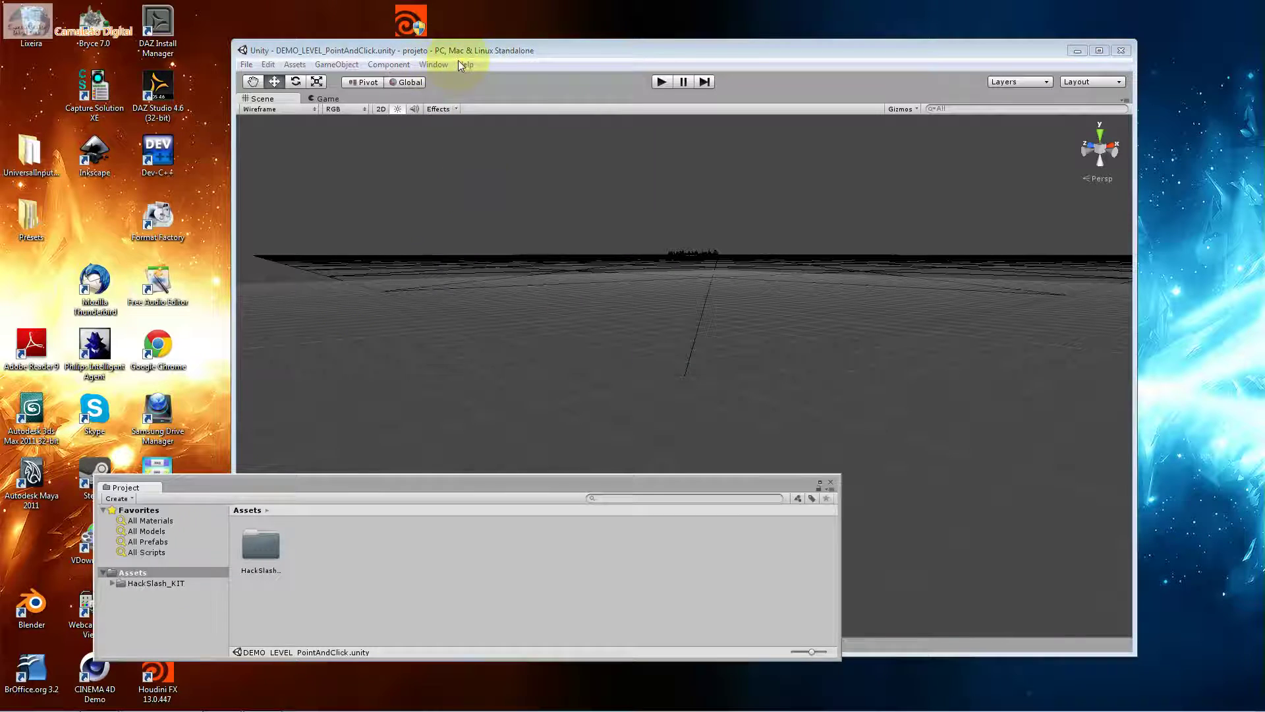
left_click(435, 64)
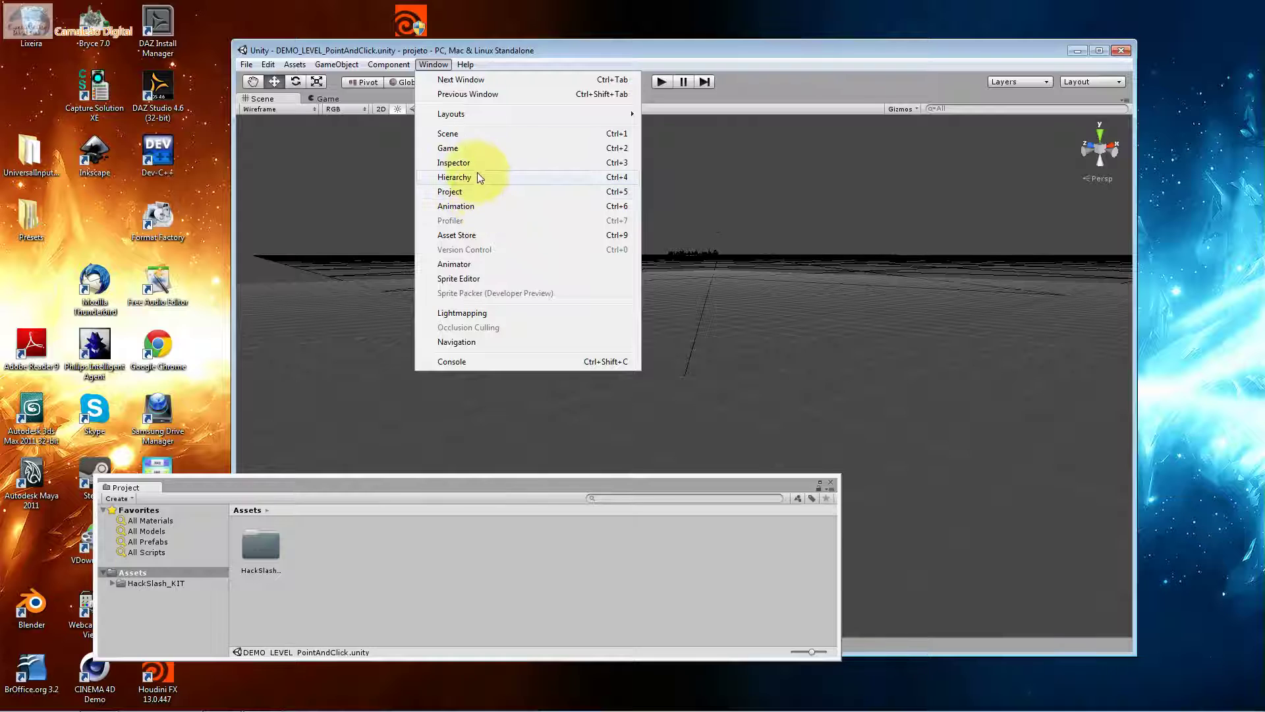
left_click(475, 162)
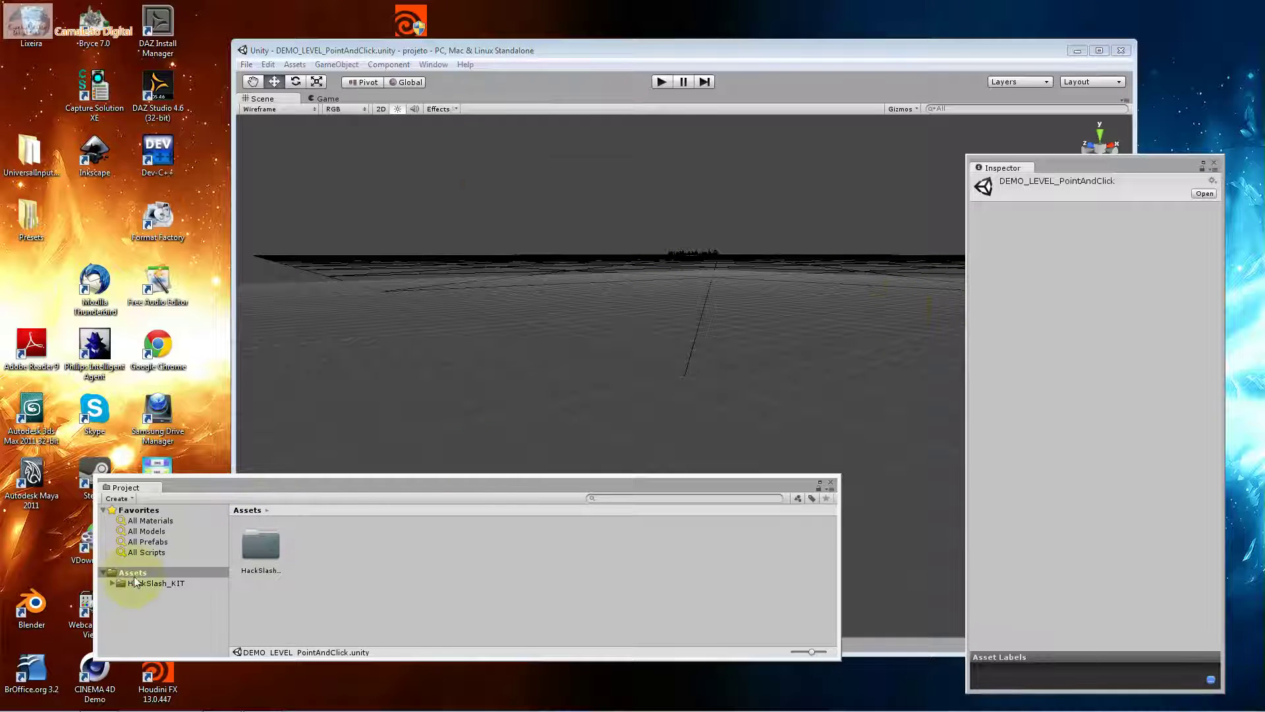
Open _DEMO_ASSETS > _Characters > Skeletons and preview the skeleton model from the side.
left_click(135, 581)
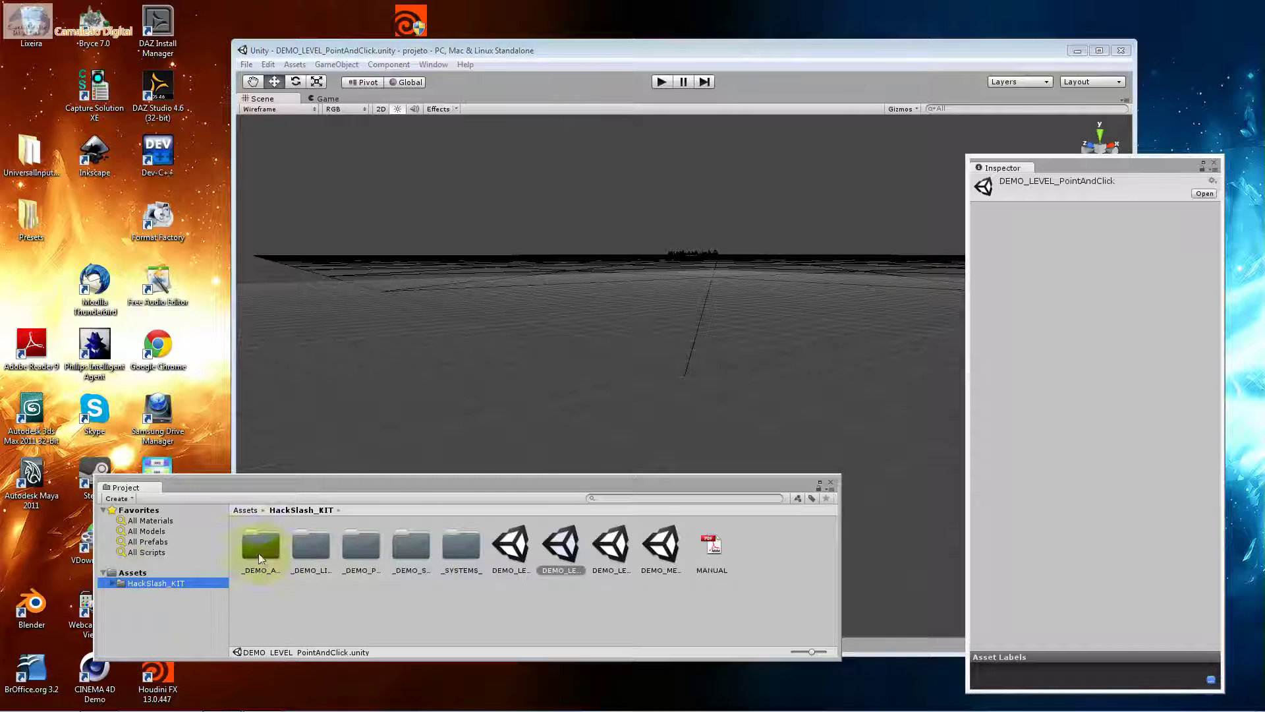
left_click(113, 583)
left_click(134, 593)
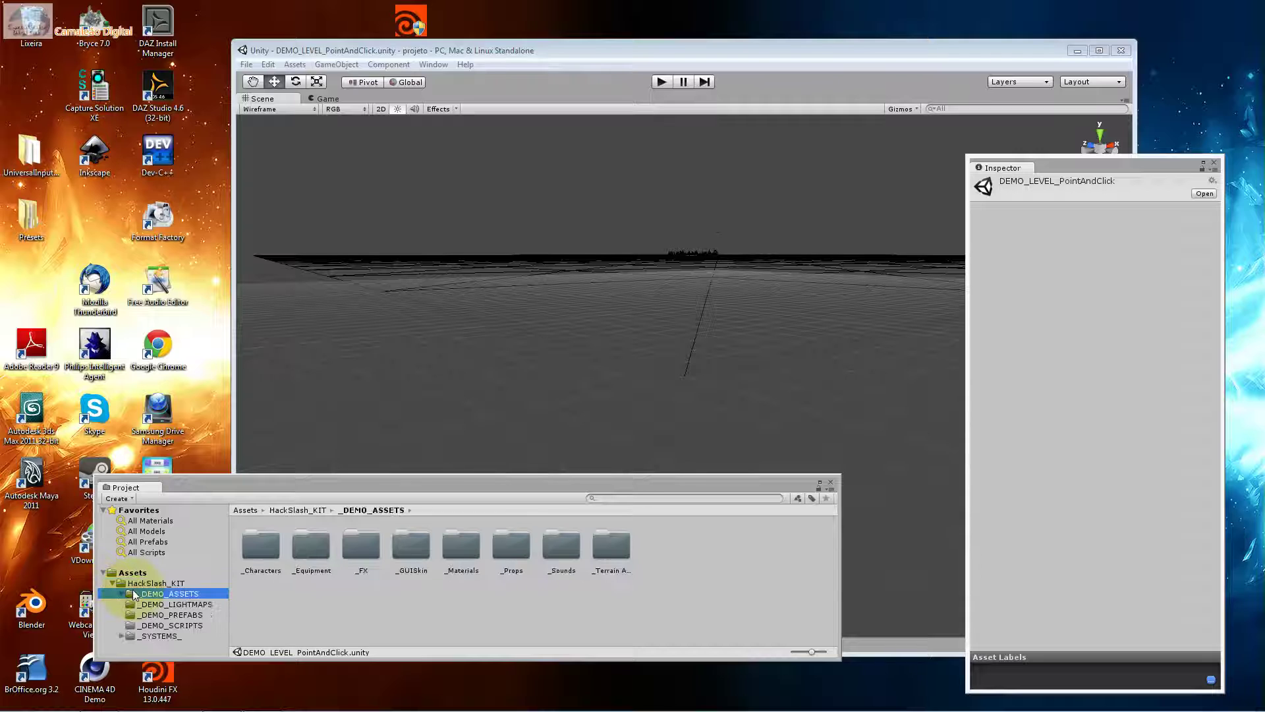
left_click(123, 595)
left_click(151, 604)
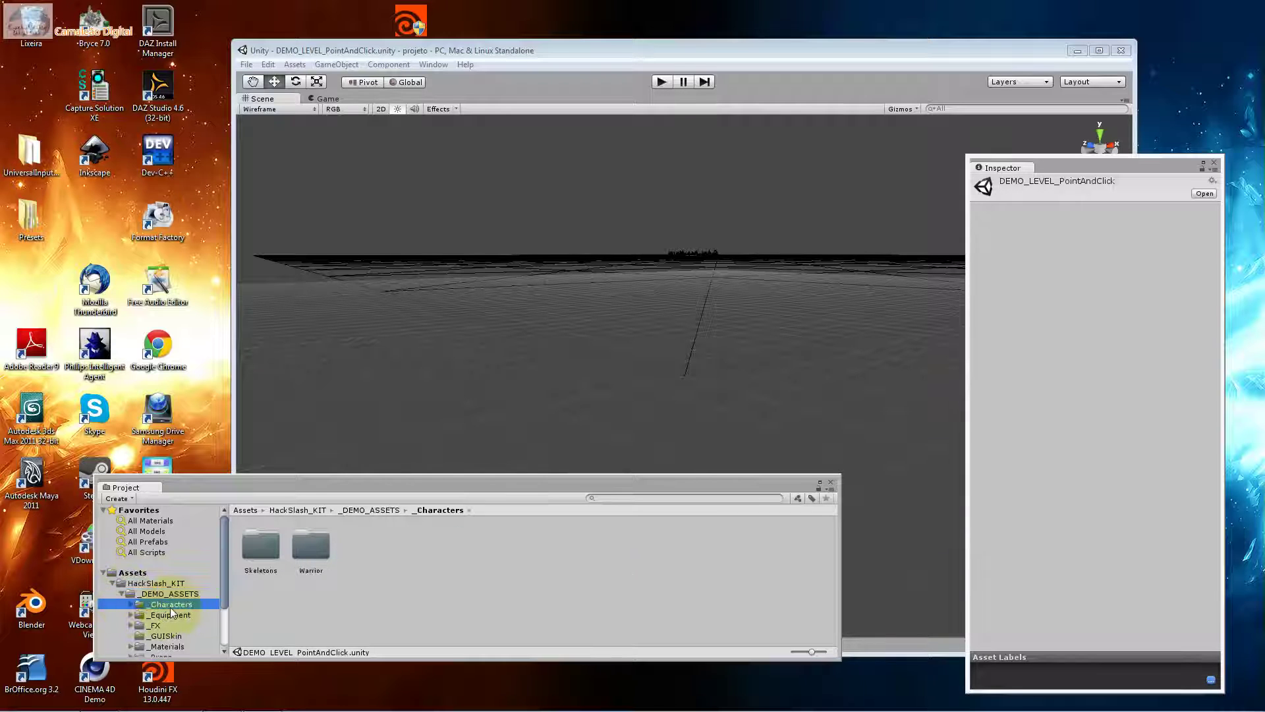
double_click(270, 544)
left_click(408, 542)
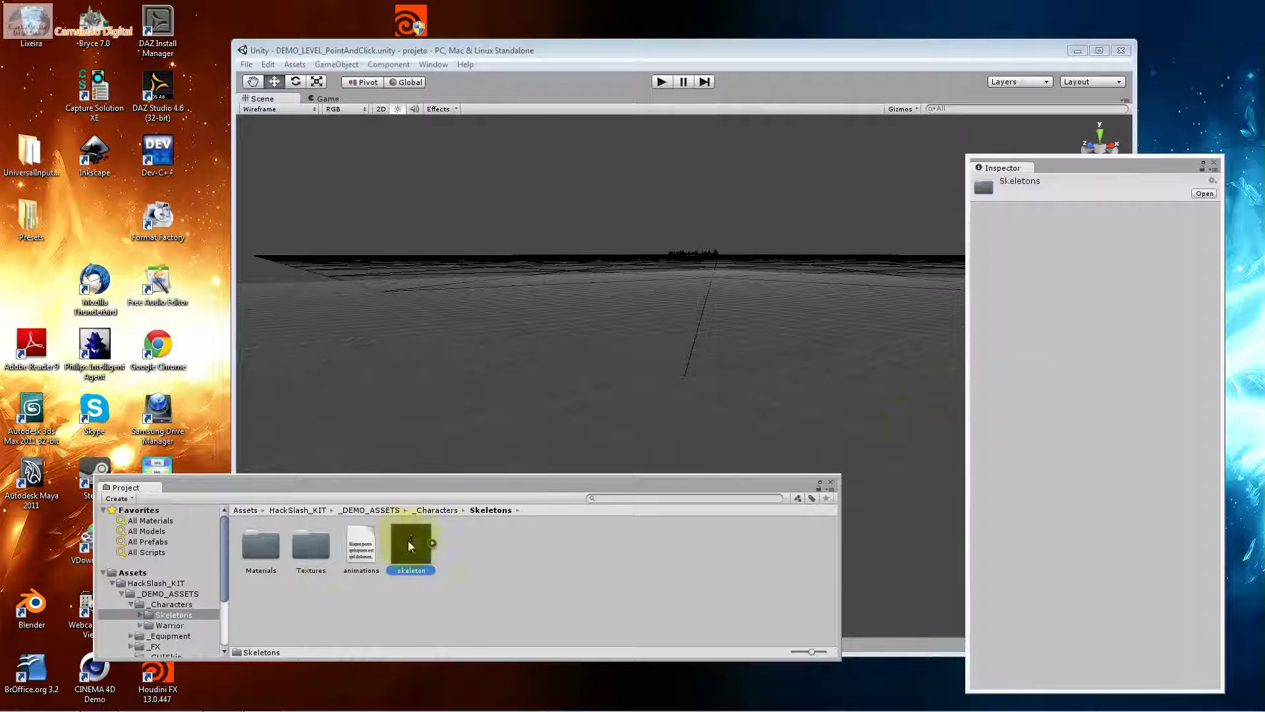
left_click_drag(1087, 422, 898, 417)
Preview the Warrior model enlarged in a widened Inspector, facing front.
left_click(168, 625)
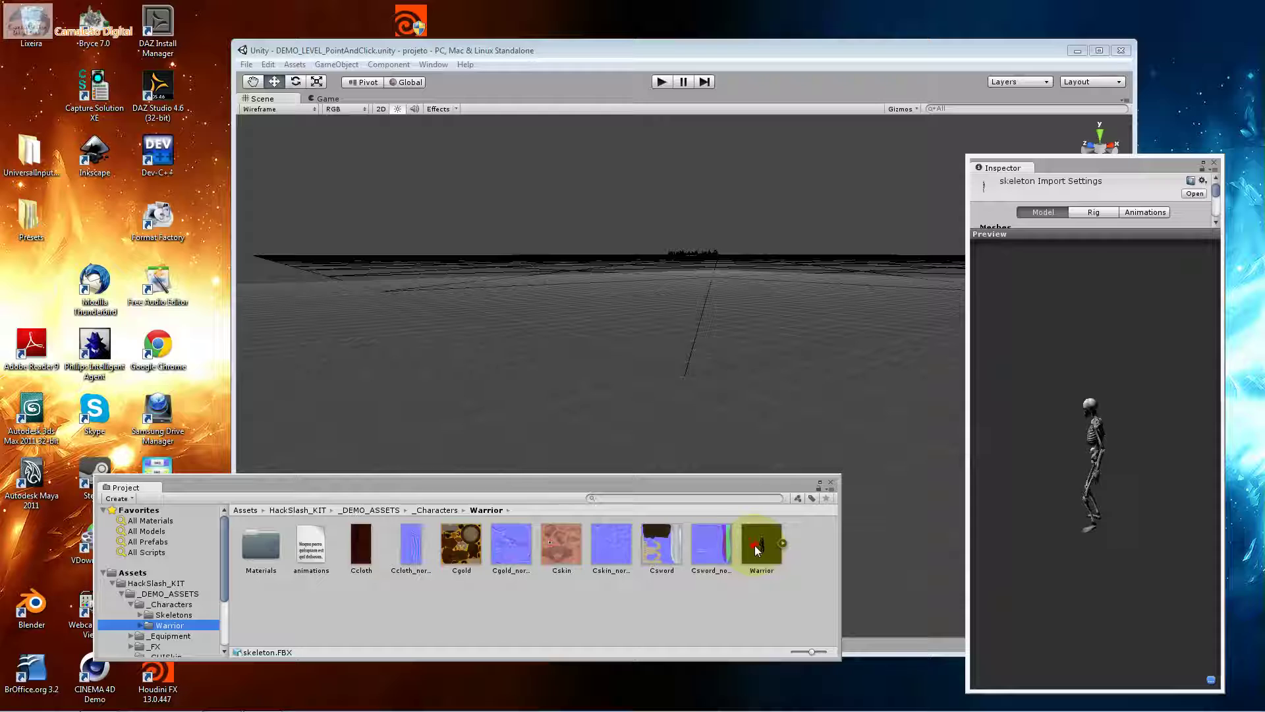
left_click(758, 545)
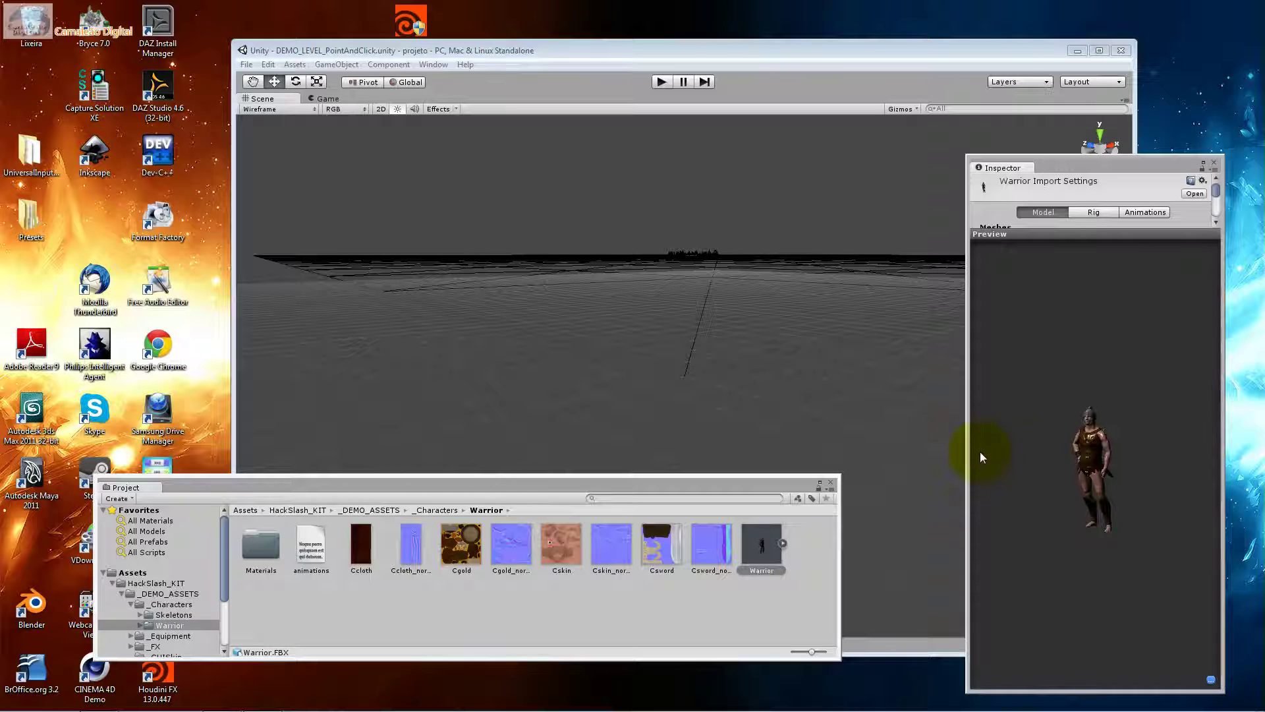
mouse_move(967, 458)
left_mouse_down()
mouse_move(734, 461)
mouse_move(817, 469)
left_mouse_up()
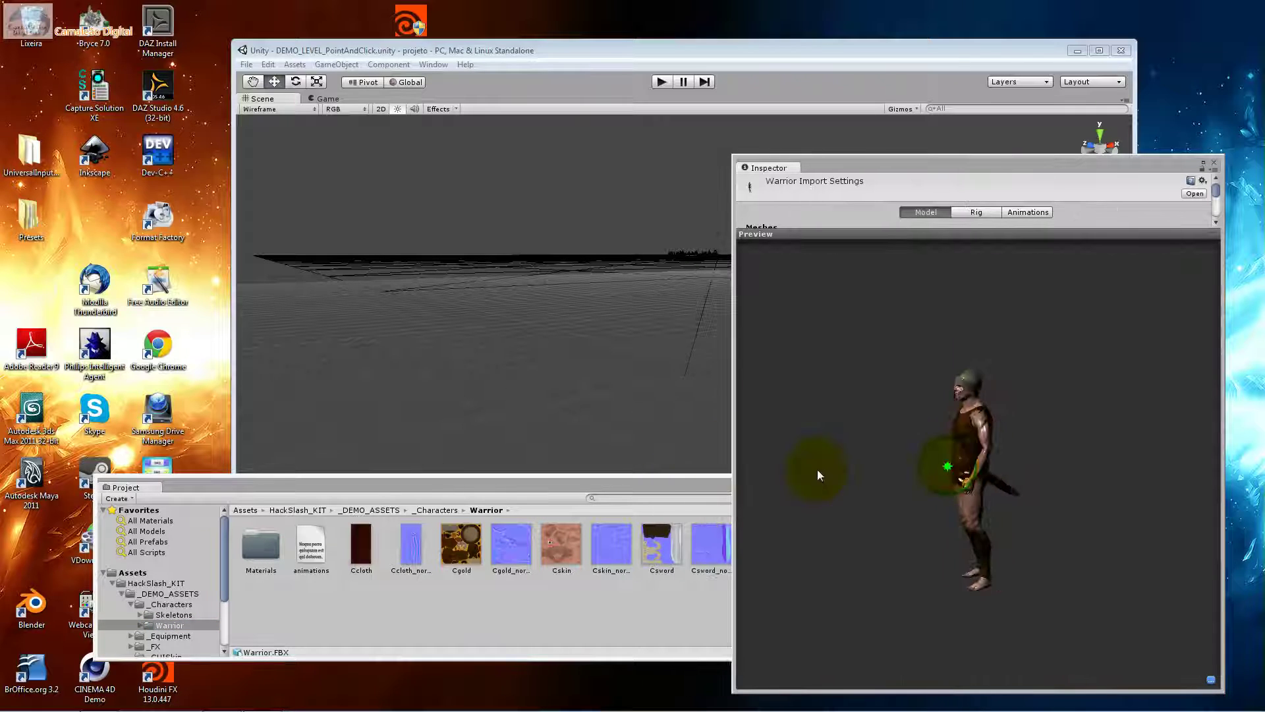
left_click(1219, 394)
Preview the spear and dagger weapon models, their textures and materials.
left_click(168, 636)
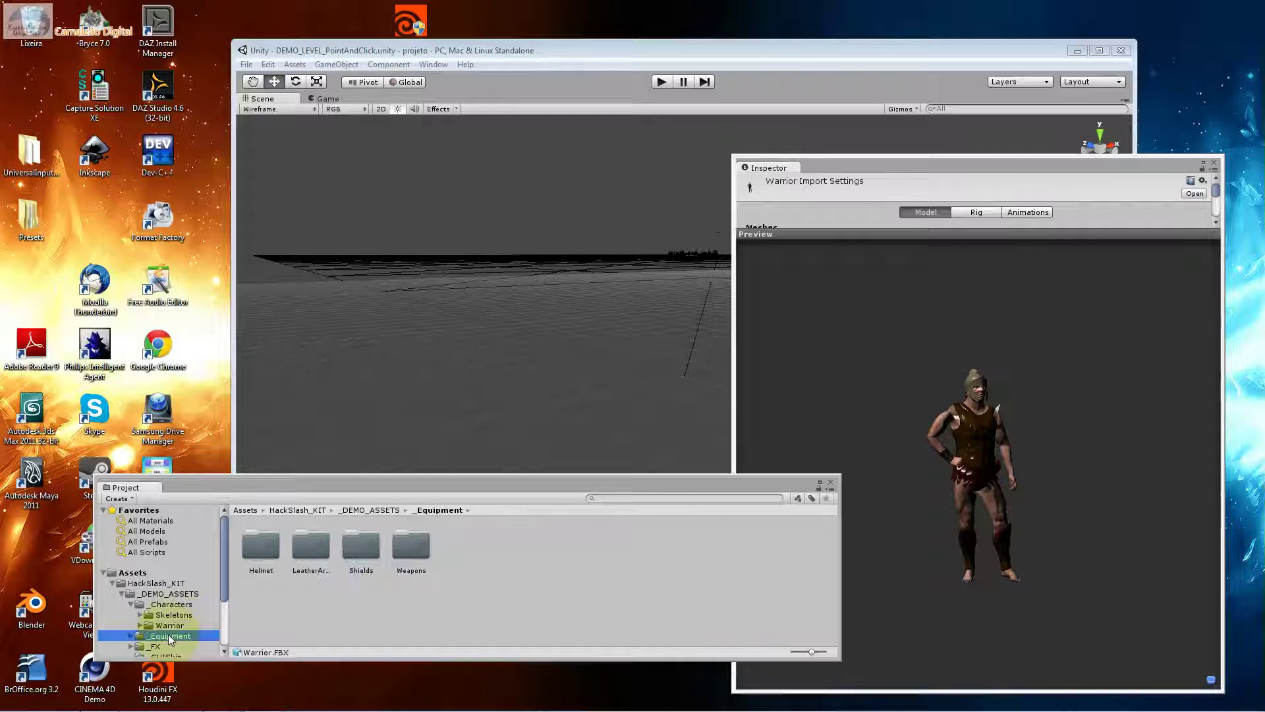
double_click(418, 547)
left_click(417, 547)
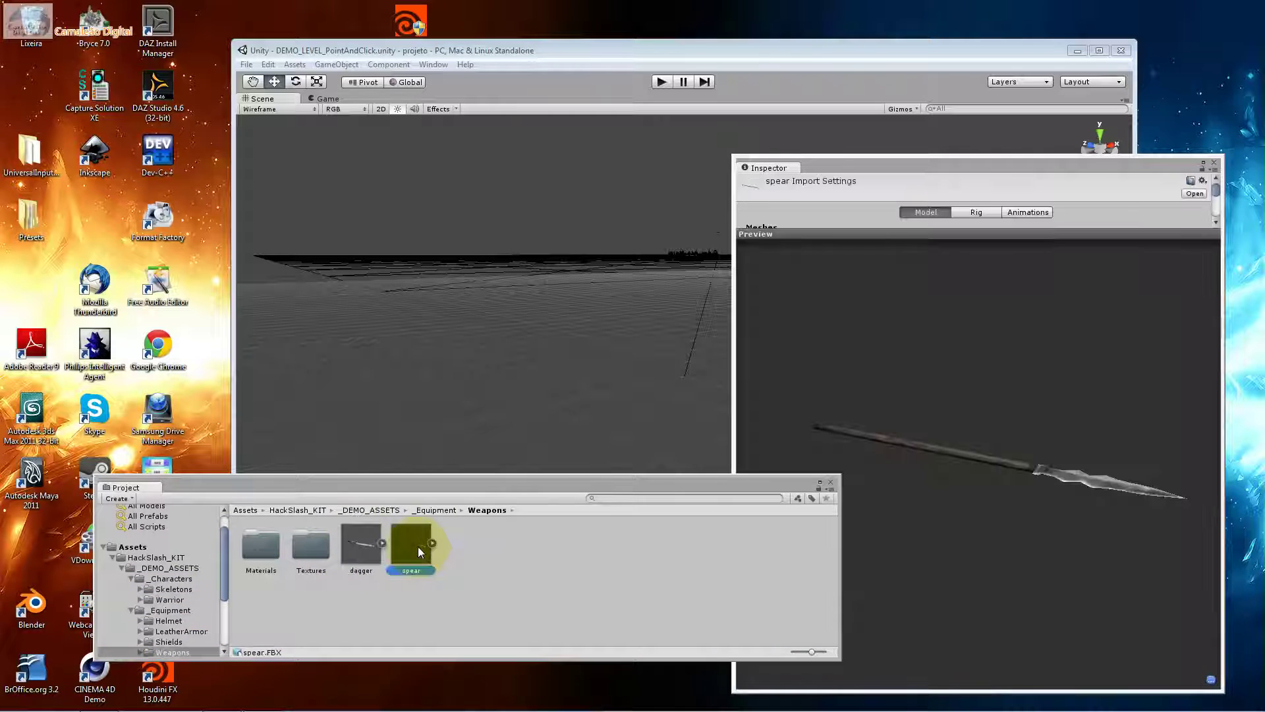
left_click(361, 546)
left_click_drag(1020, 410, 962, 551)
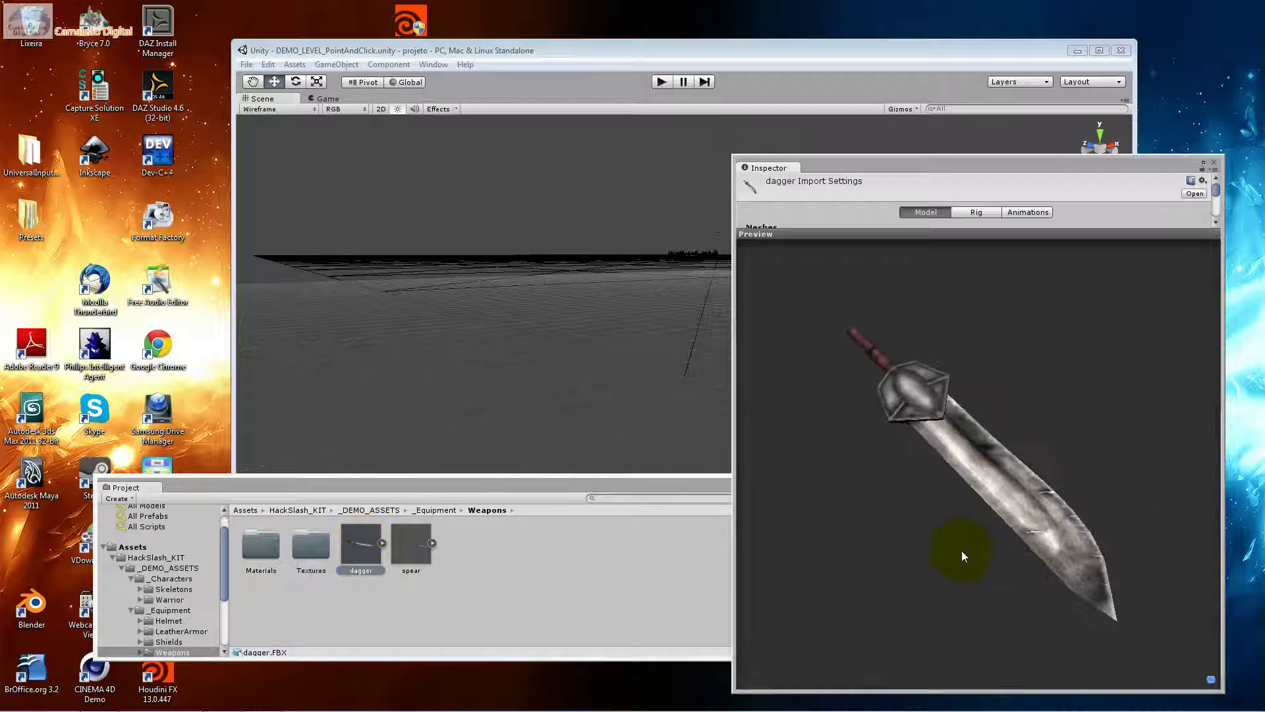
double_click(311, 546)
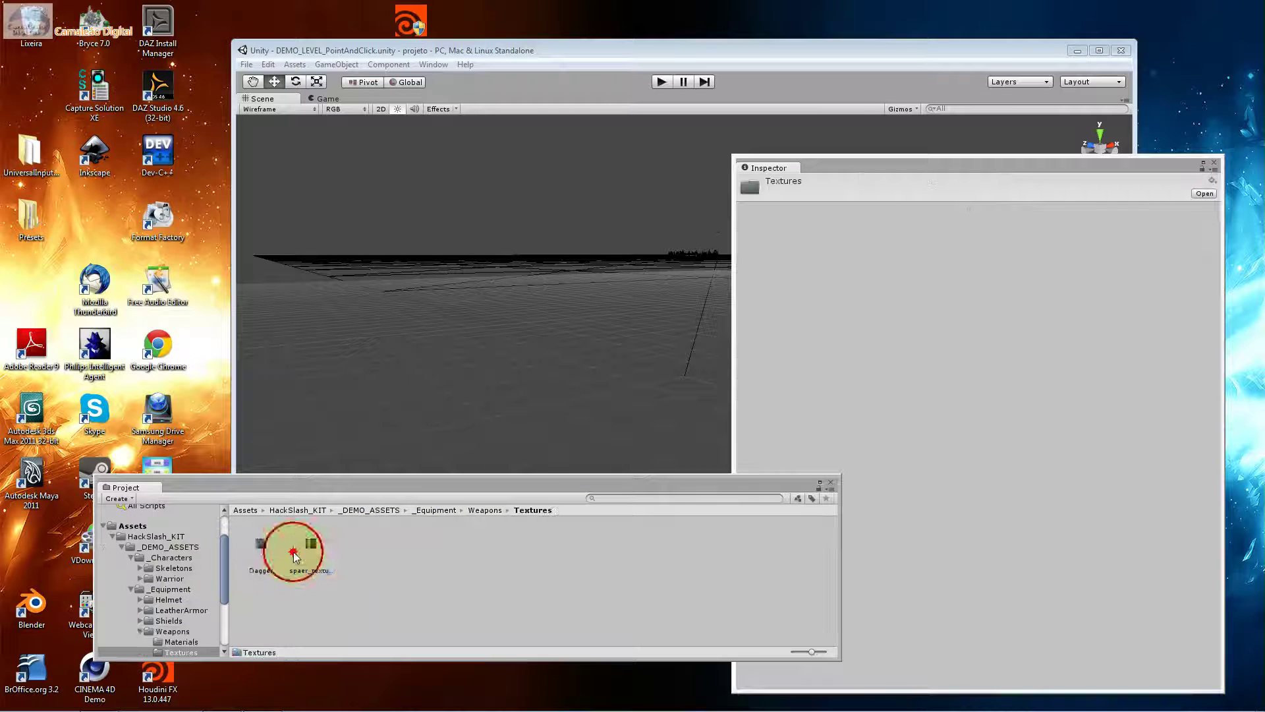
left_click(278, 557)
left_click(310, 545)
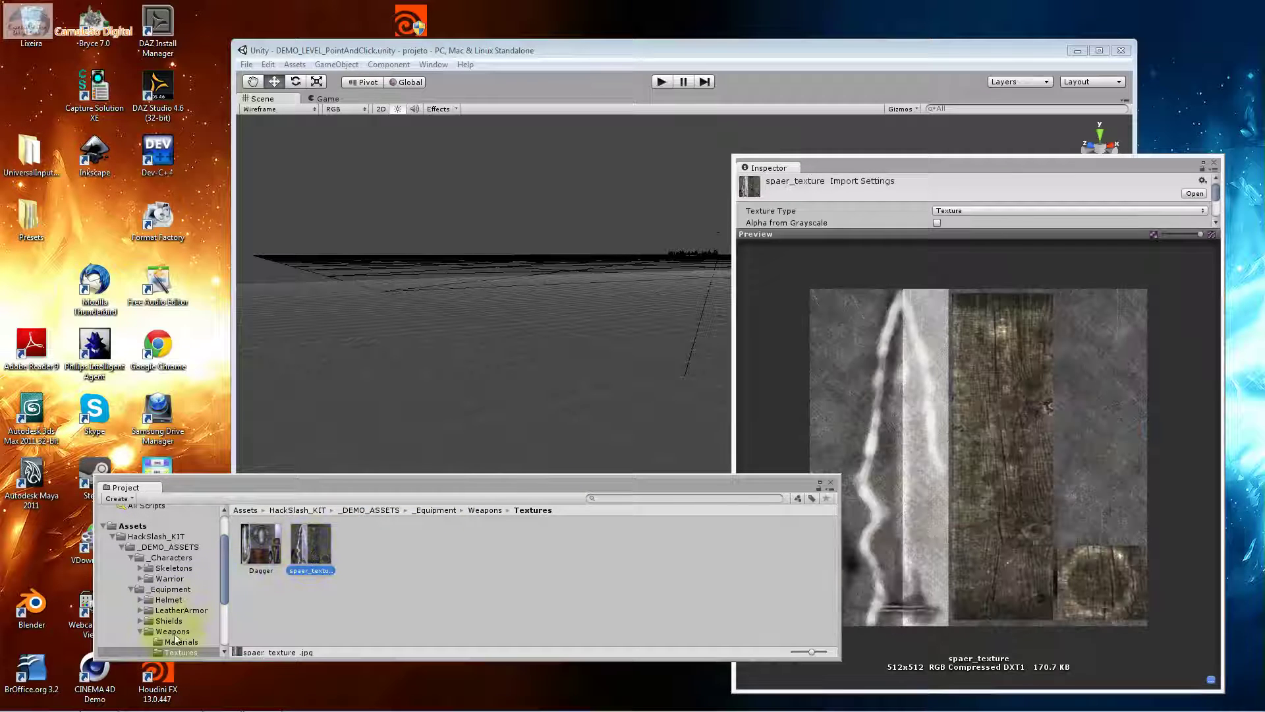
left_click(172, 641)
left_click(261, 543)
left_click(300, 546)
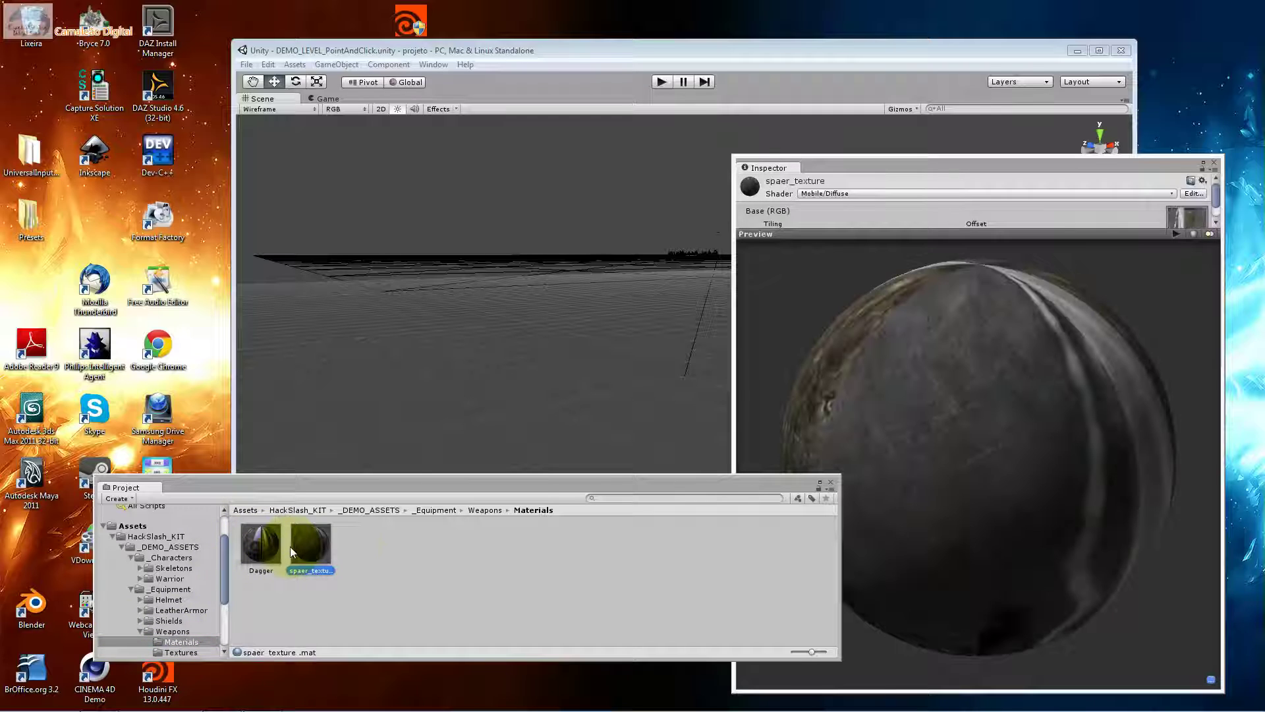
Inspect the bronze, magic and wooden shield models and the vHelmet model.
left_click(158, 621)
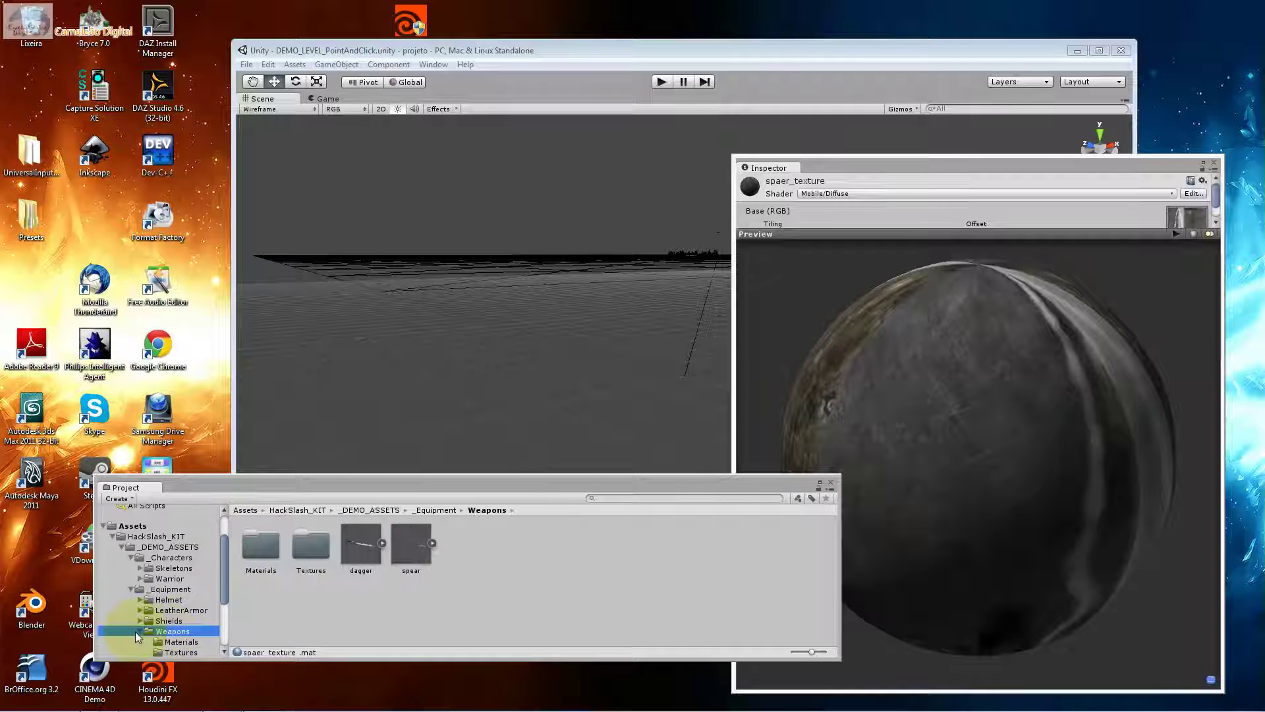
left_click(361, 542)
left_click(410, 547)
left_click_drag(781, 436, 511, 525)
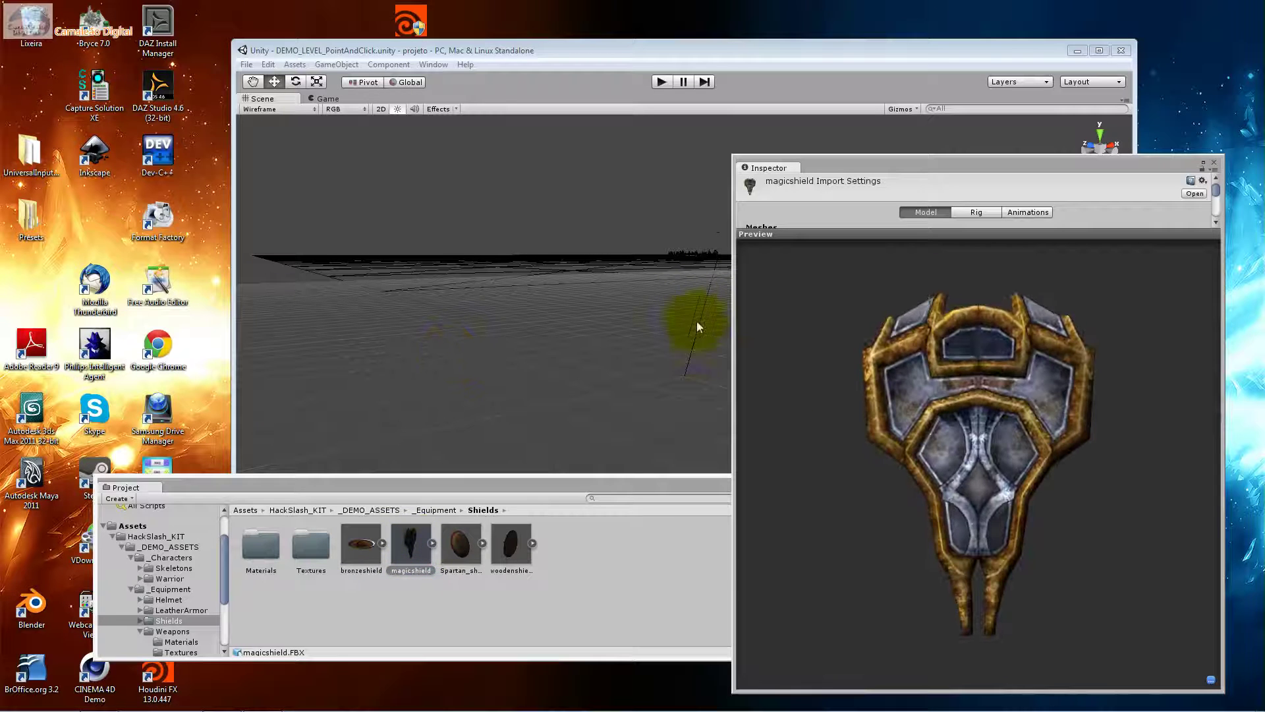
left_click(511, 528)
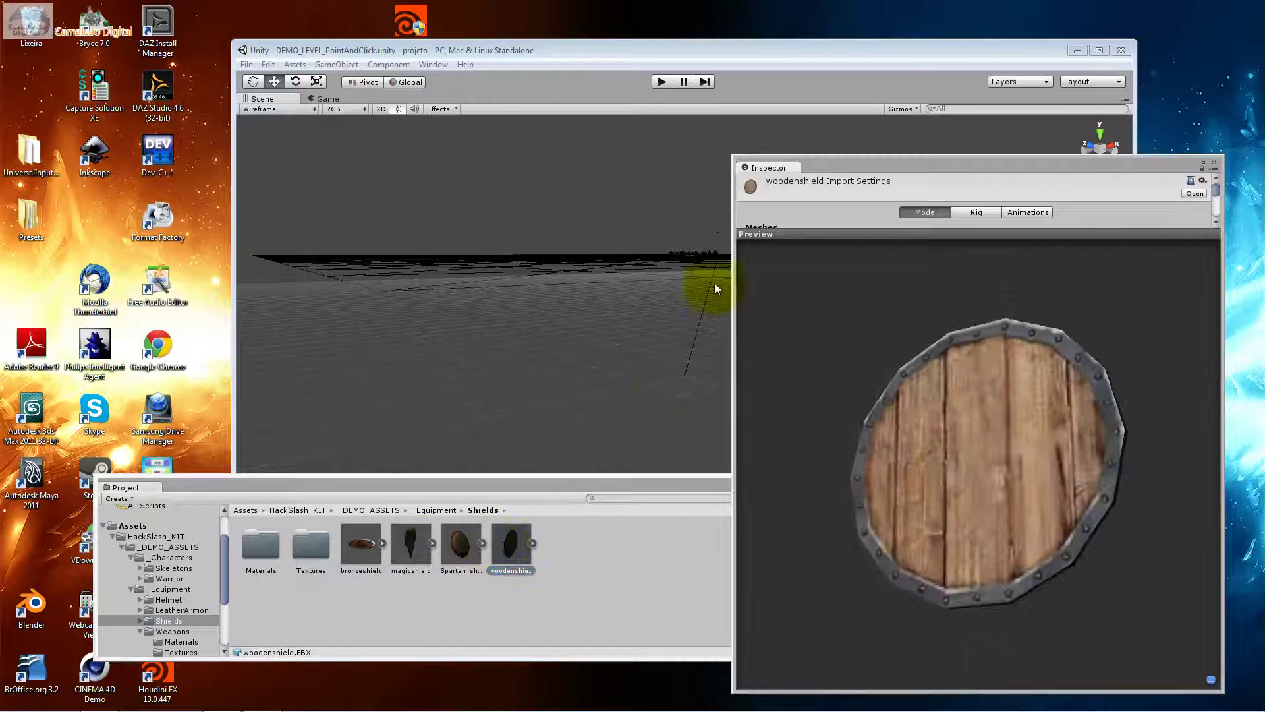
left_click(166, 599)
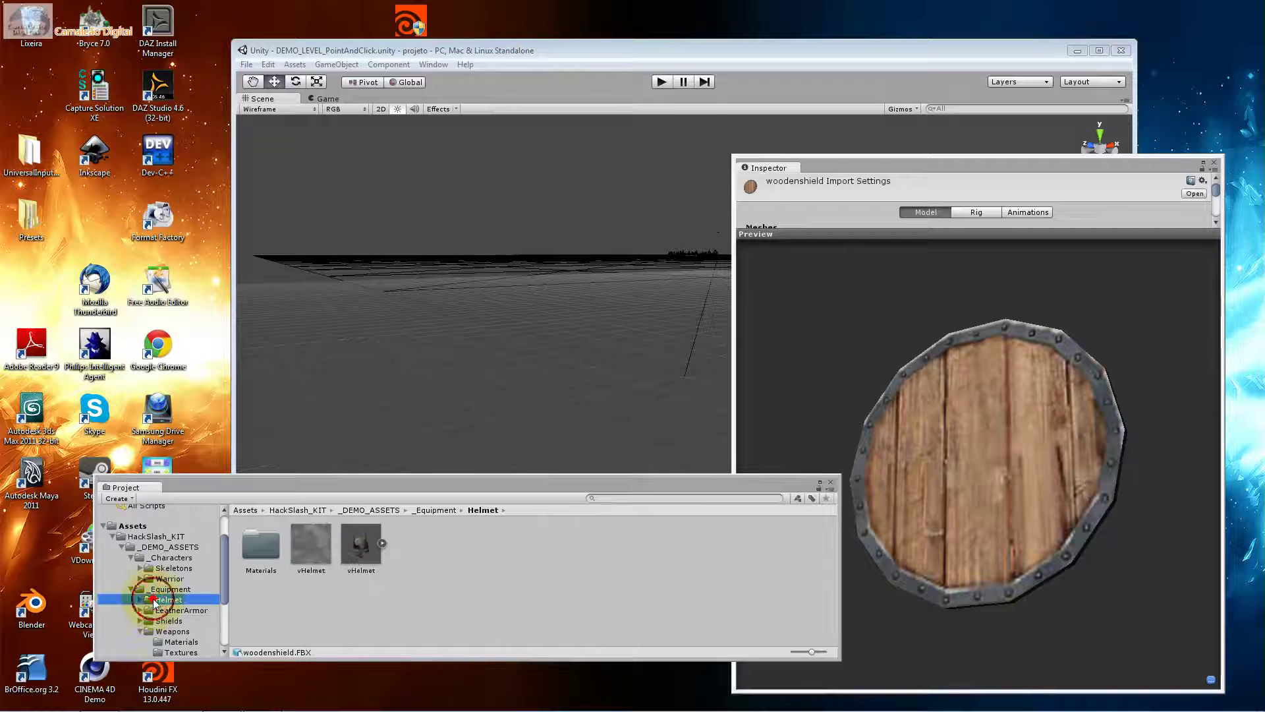
left_click(355, 557)
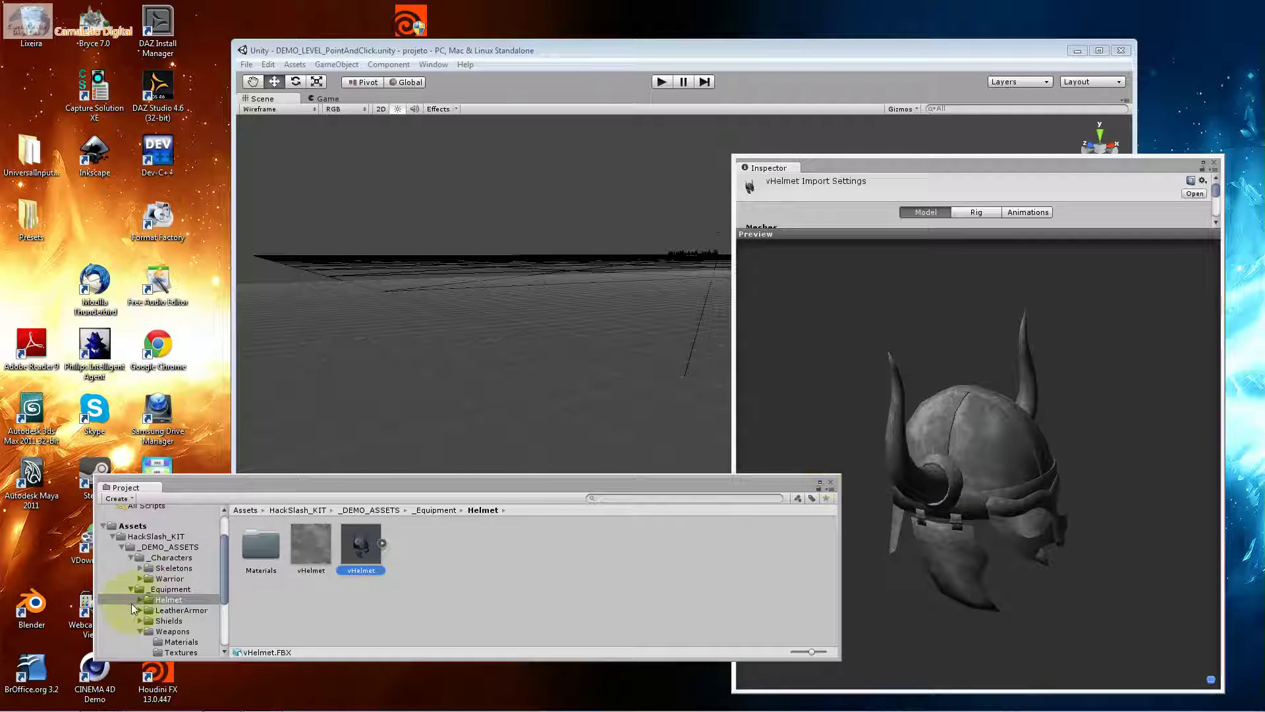
Preview the winPergament GUI skin texture and the pentacl material.
left_click(132, 590)
left_click(156, 600)
left_click(156, 609)
left_click(380, 552)
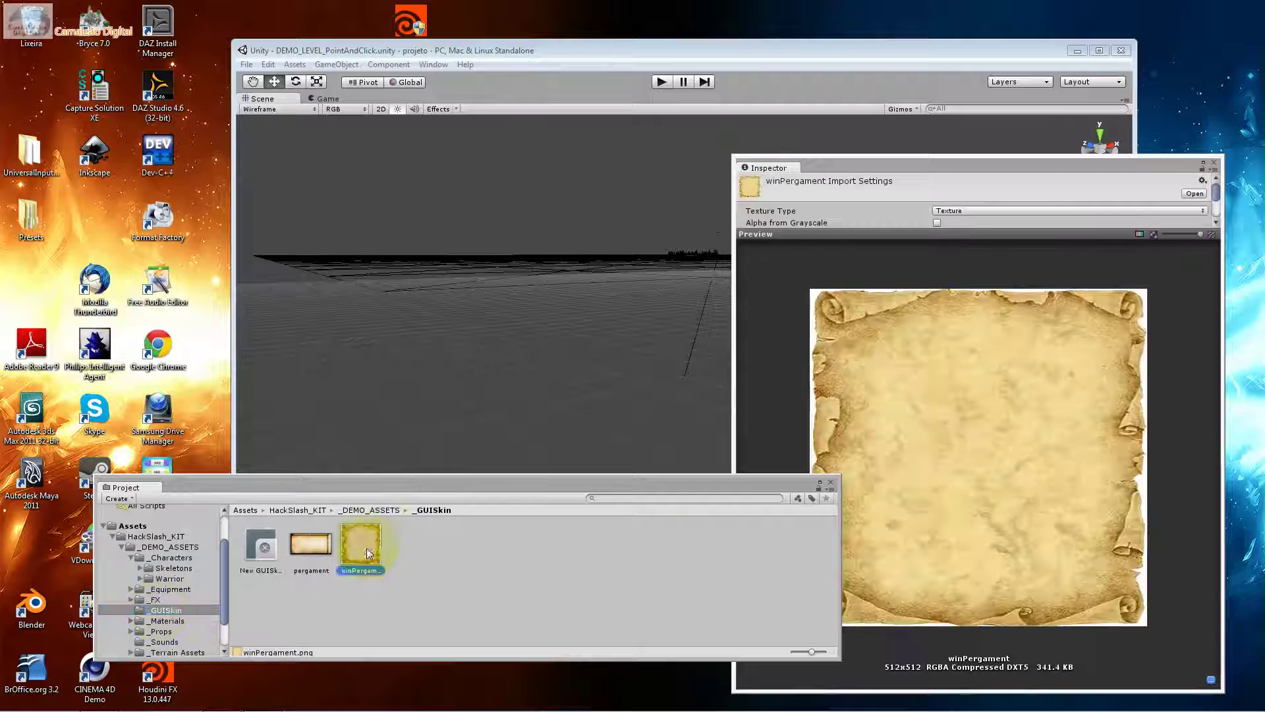
left_click(971, 513)
left_click(166, 620)
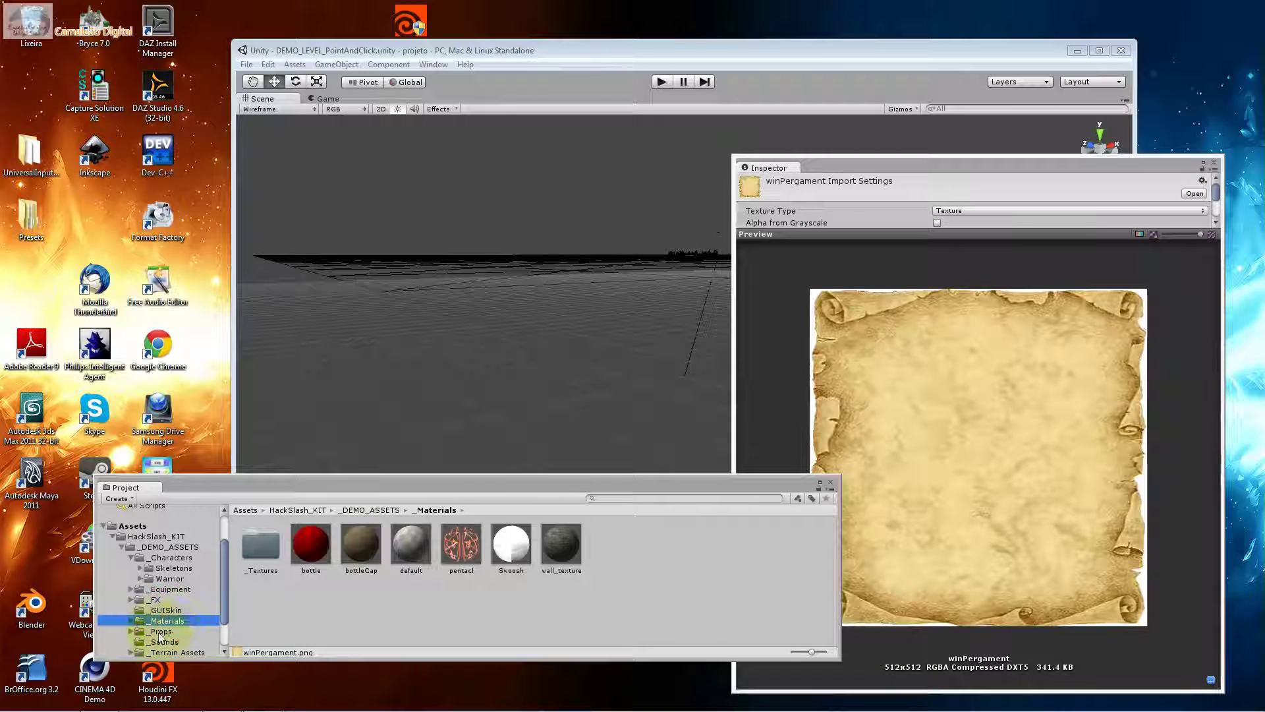
left_click(475, 544)
left_click_drag(915, 516, 737, 487)
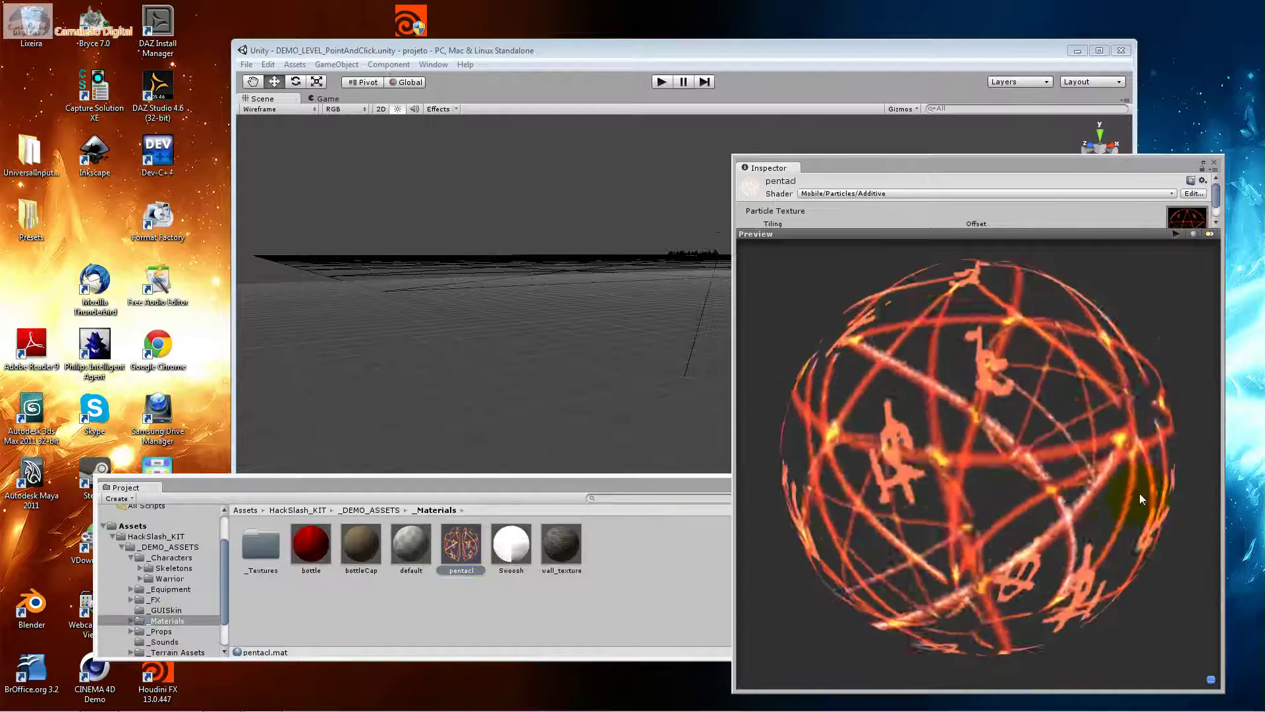
Inspect the bottle prop and the wall_texture terrain texture, then select _DEMO_PREFABS.
left_click(161, 630)
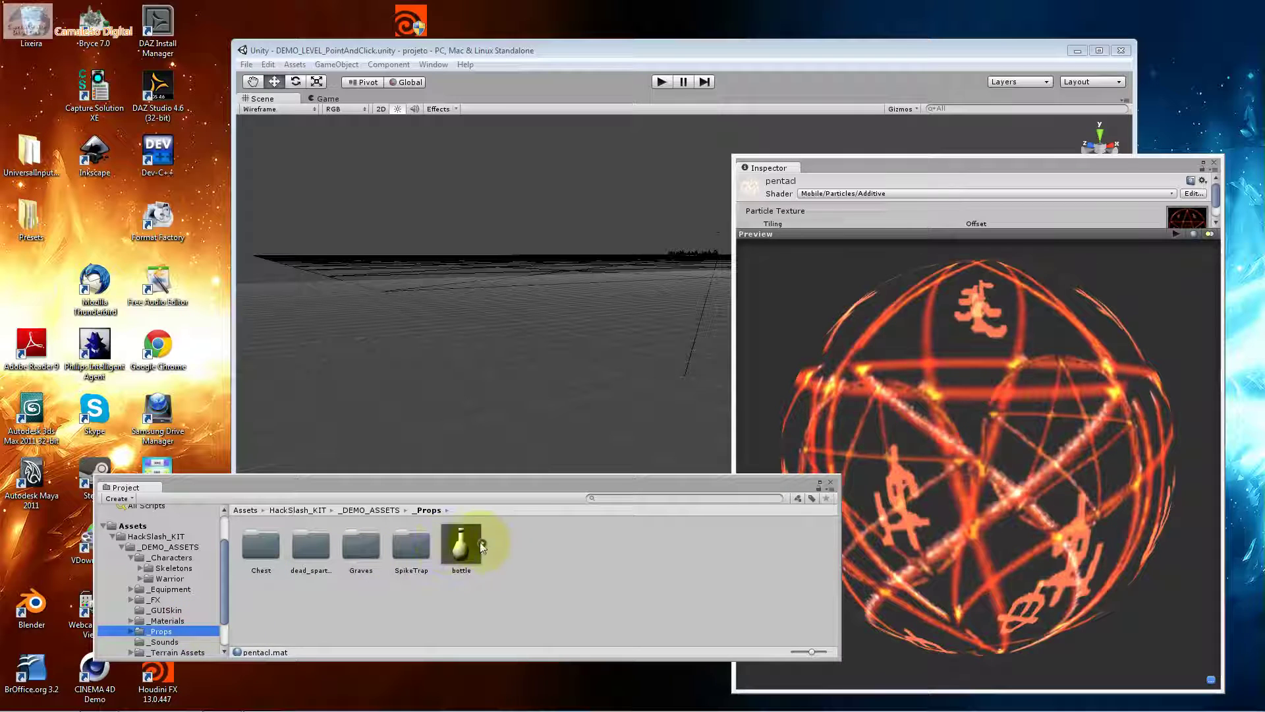
left_click(464, 551)
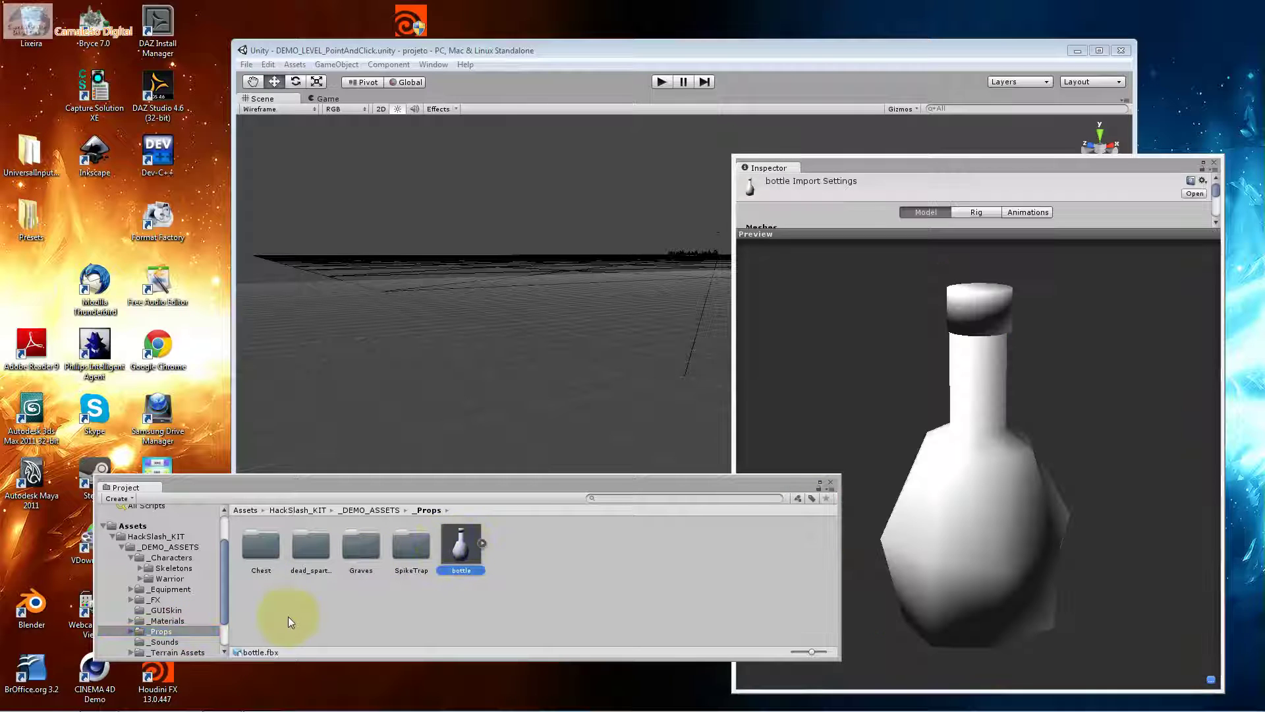
left_click(219, 611)
scroll(221, 614, "down", 3)
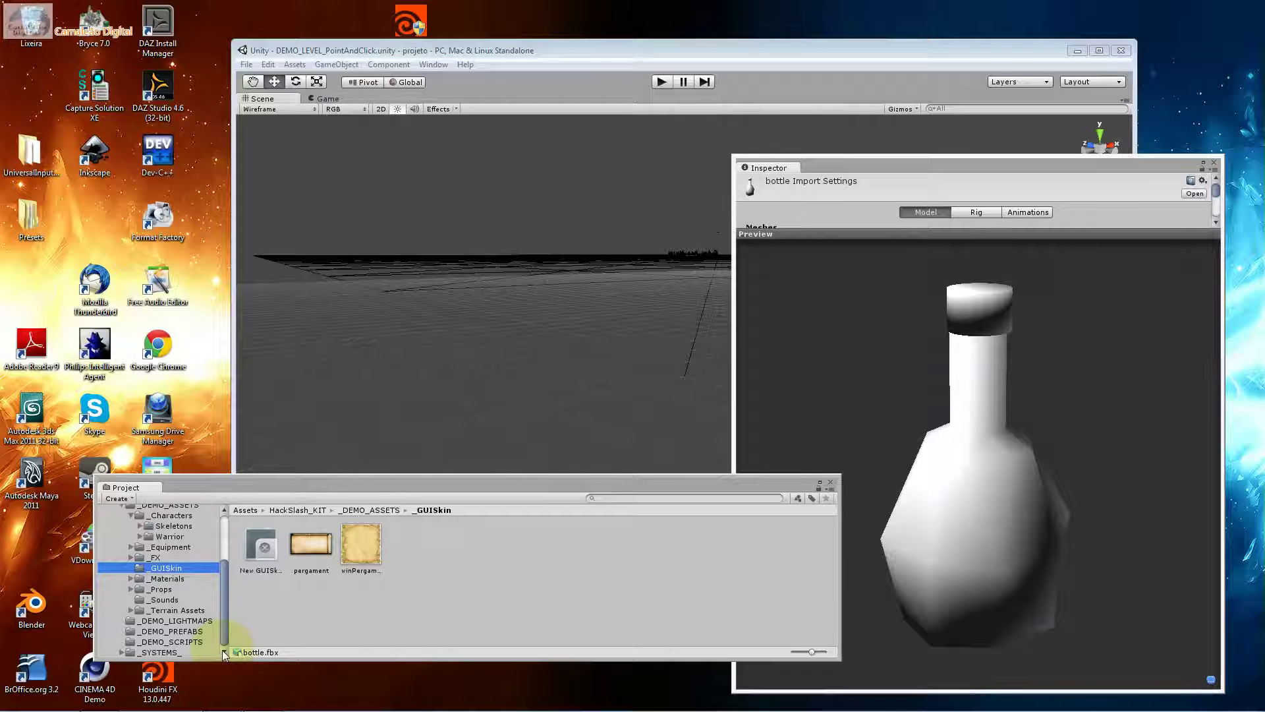
left_click(165, 578)
left_click(161, 589)
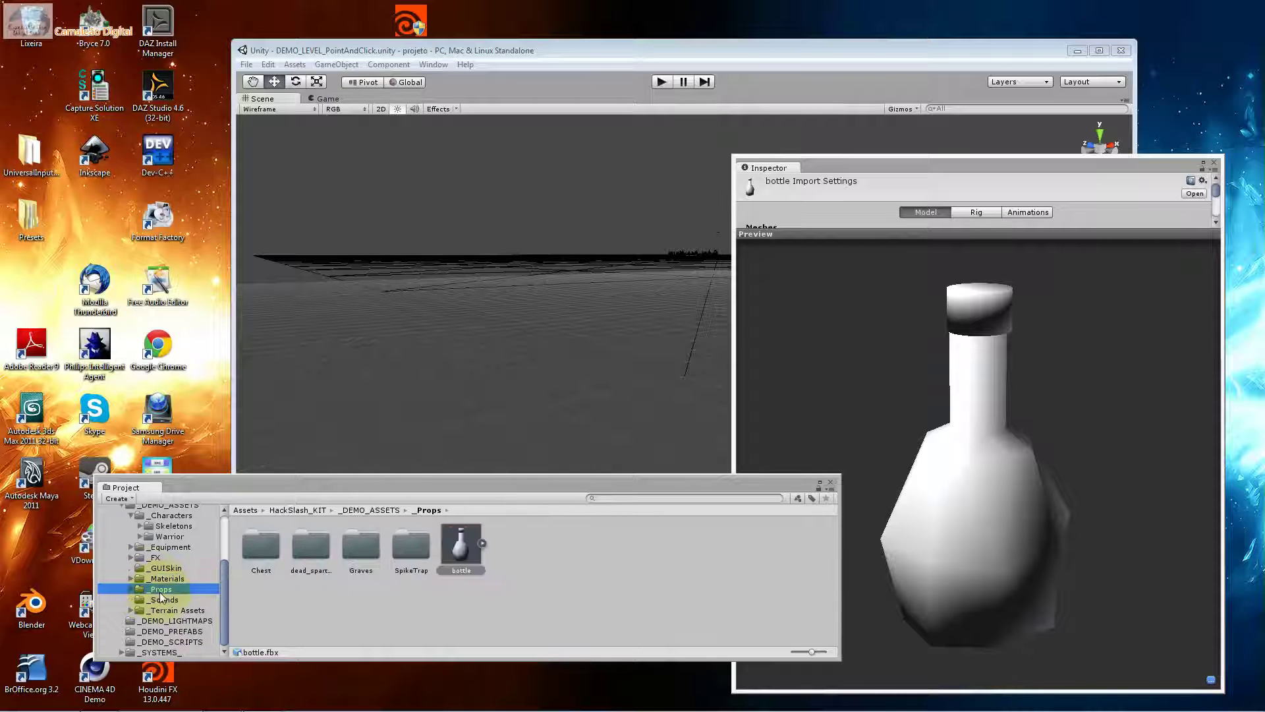
left_click(166, 610)
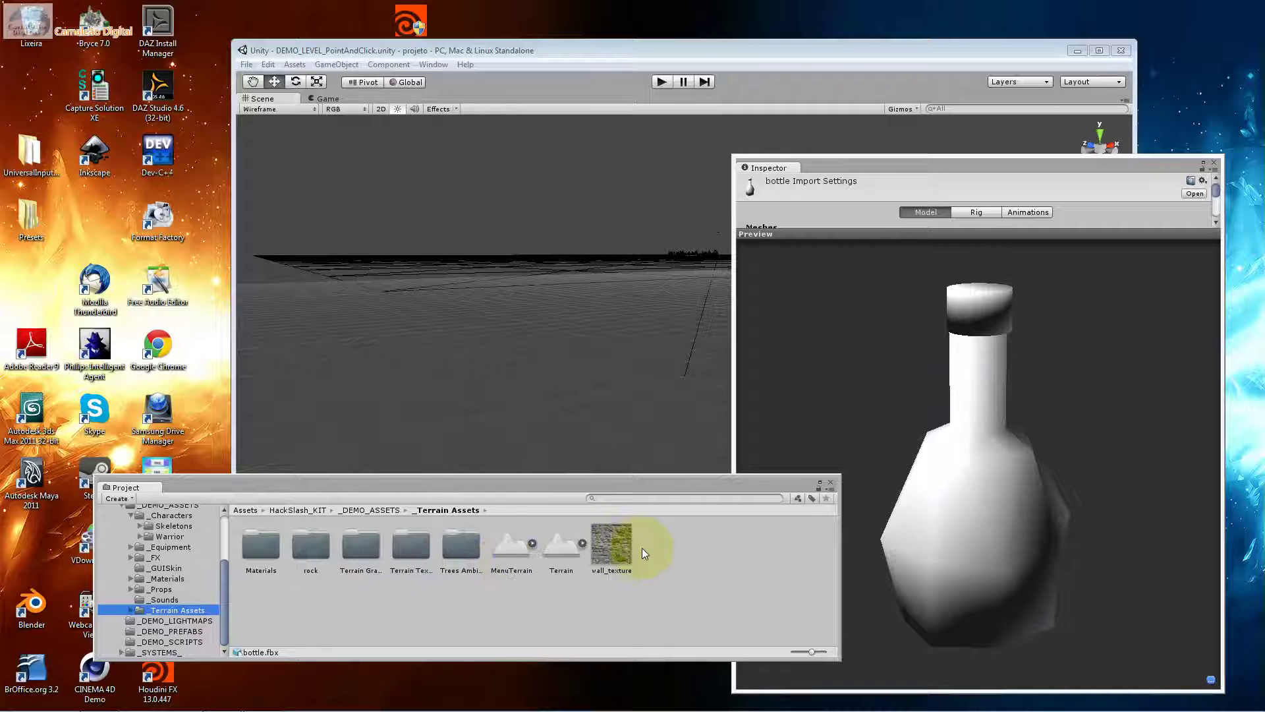
left_click(624, 555)
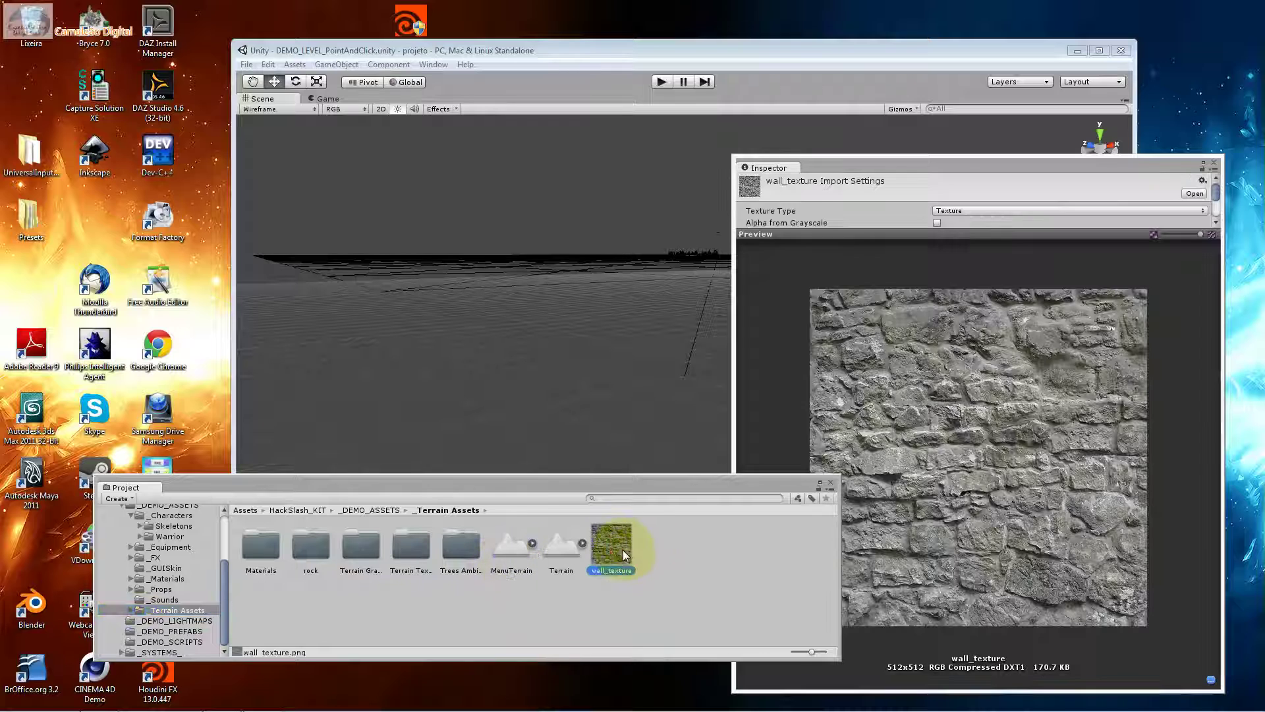
left_click(176, 632)
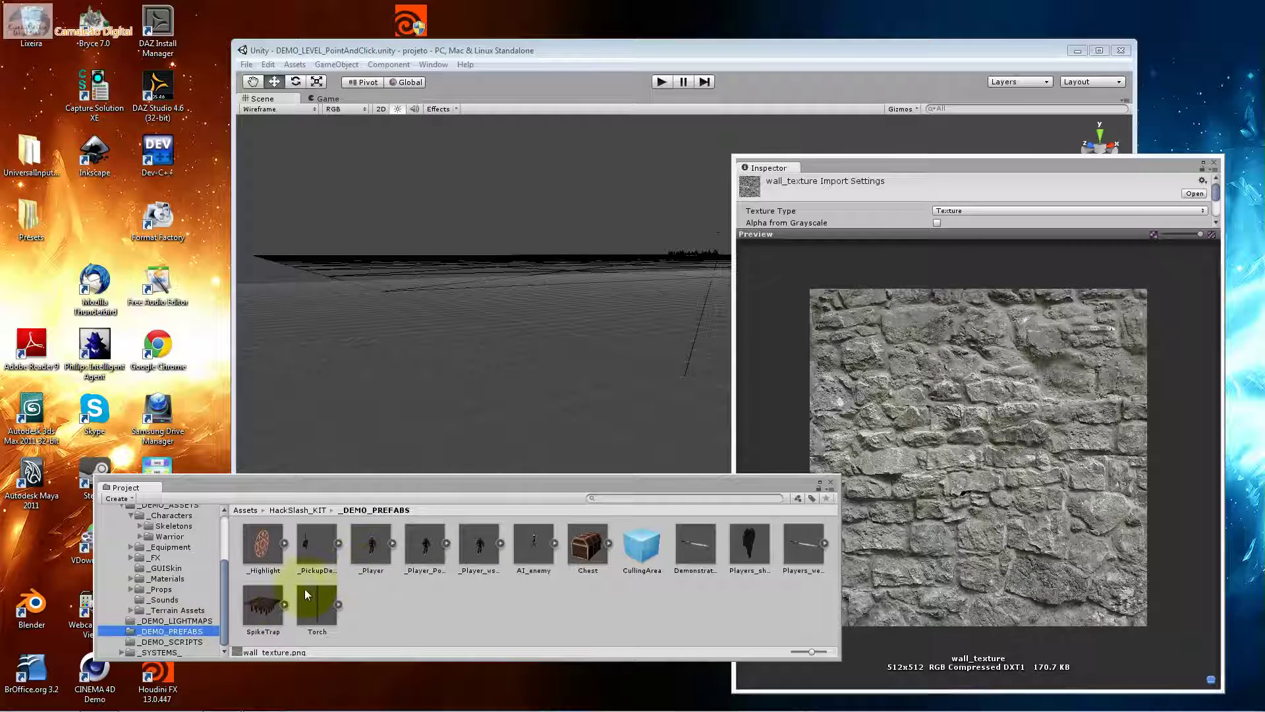
Preview the SpikeTrap, _Highlight, Chest, AI_enemy and player weapon prefabs.
left_click(264, 601)
left_click_drag(1021, 413, 1003, 465)
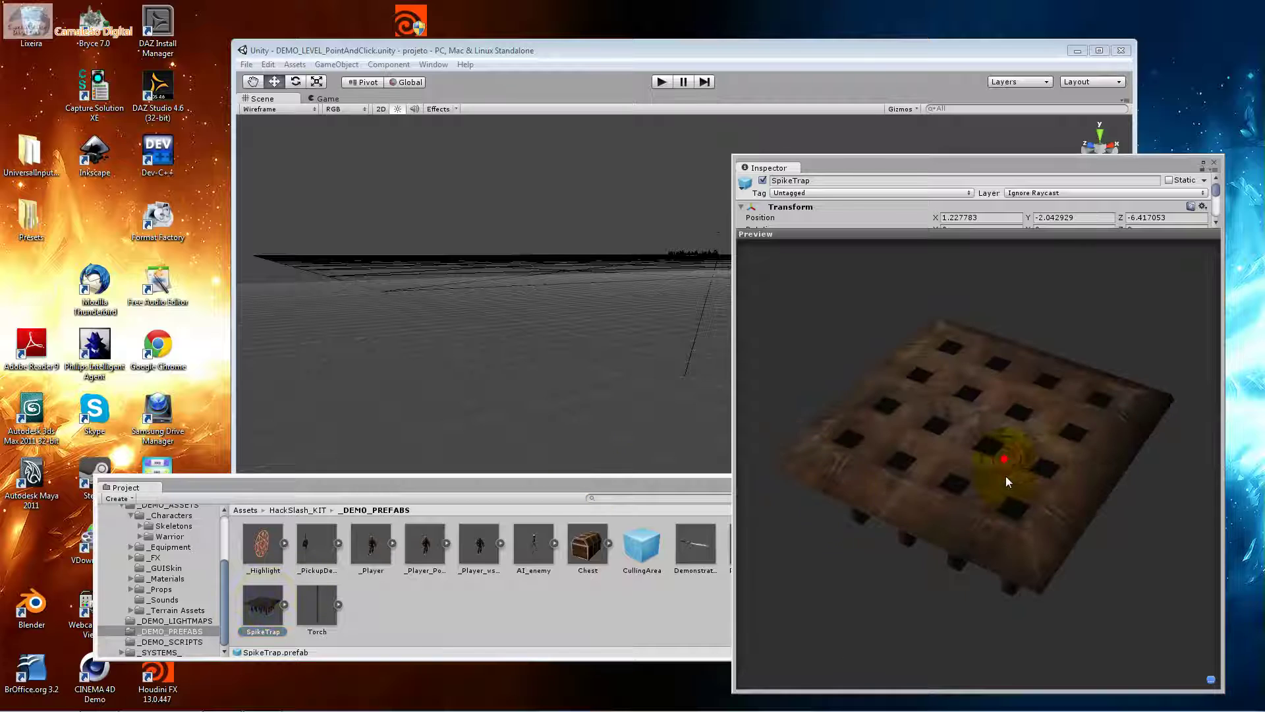
left_click(263, 544)
left_click(768, 429)
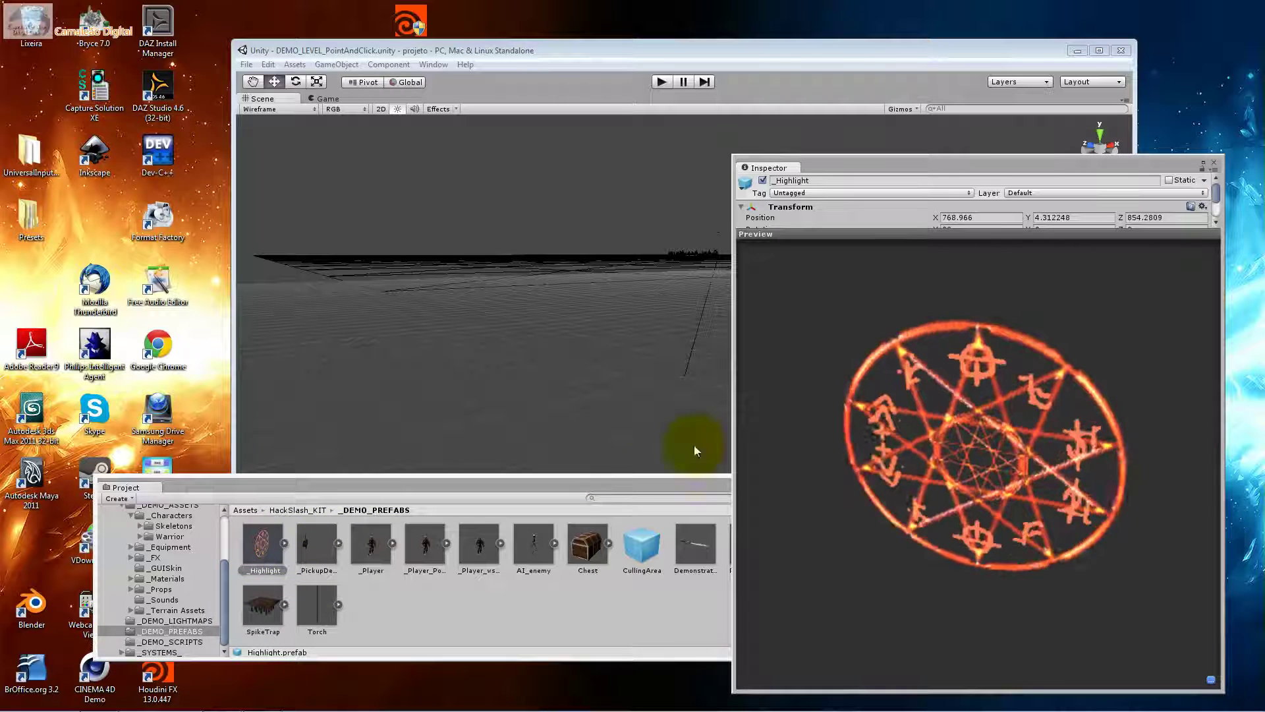
left_click(588, 541)
left_click(533, 544)
left_click(758, 530)
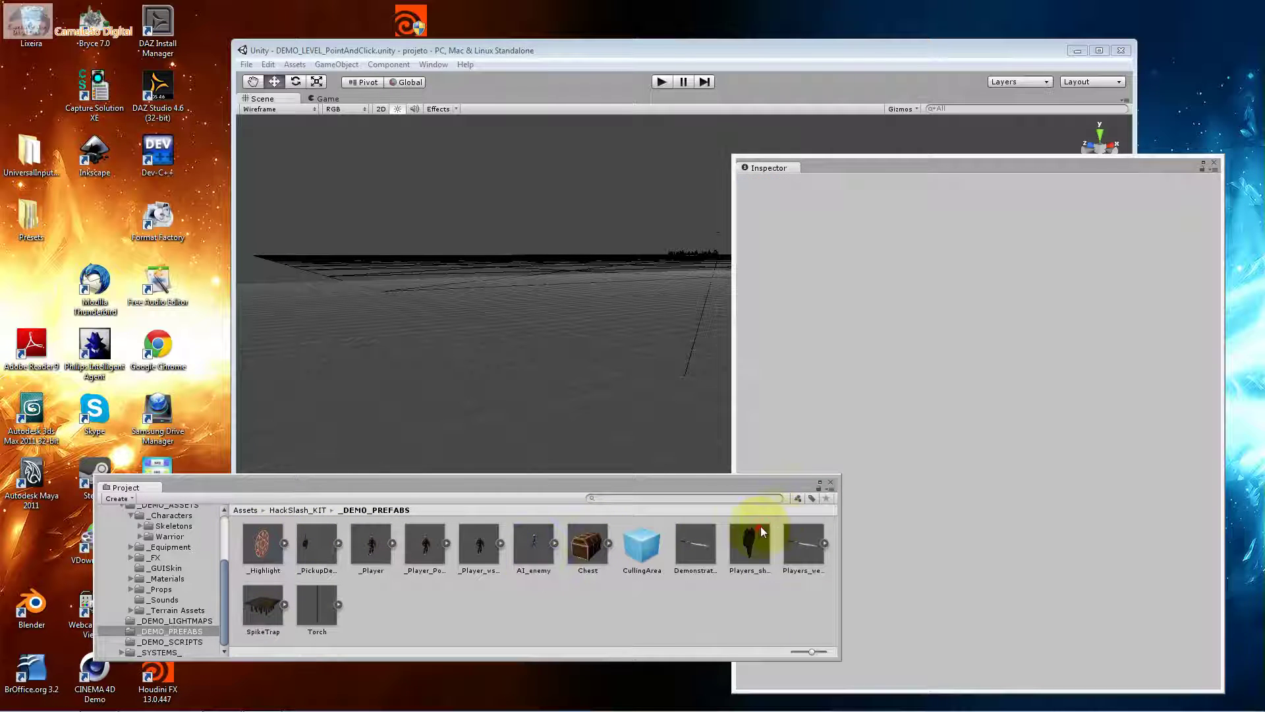
left_click(809, 547)
Read the Culling, skeleton_animation, Highlight, TimedDestruction and TimedDisabling demo scripts.
left_click(988, 450)
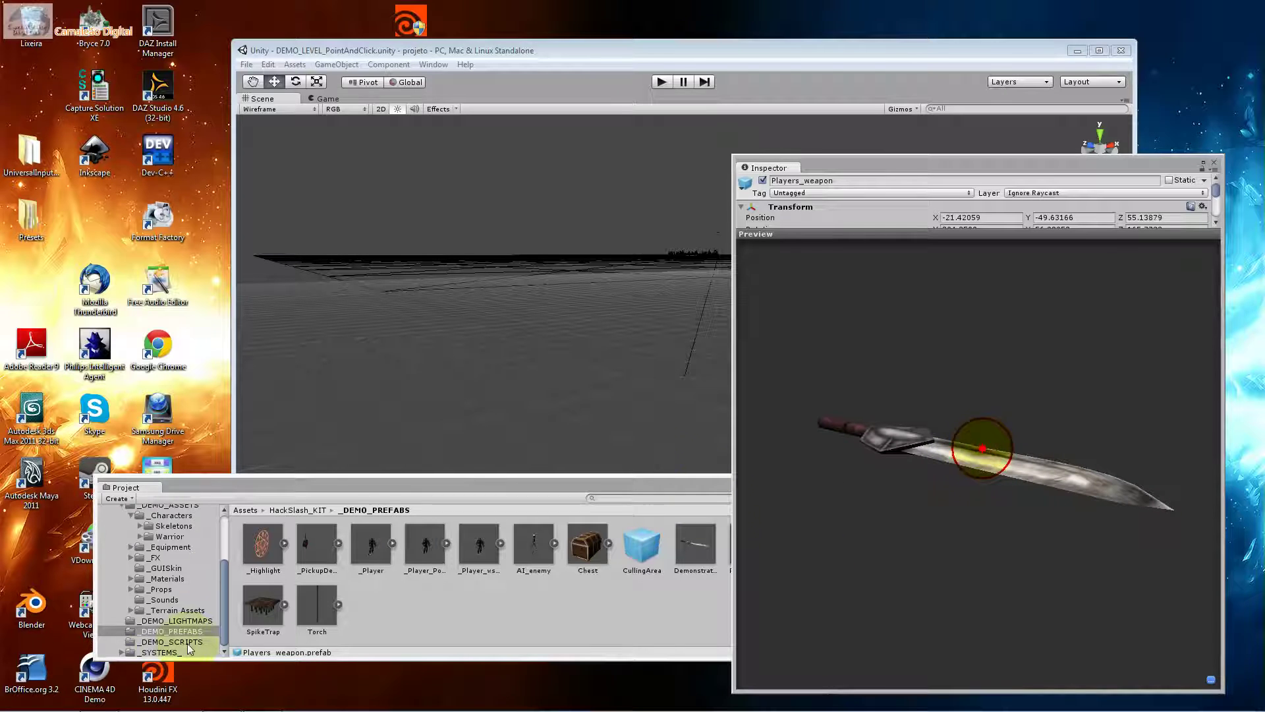
left_click(192, 640)
left_click(302, 549)
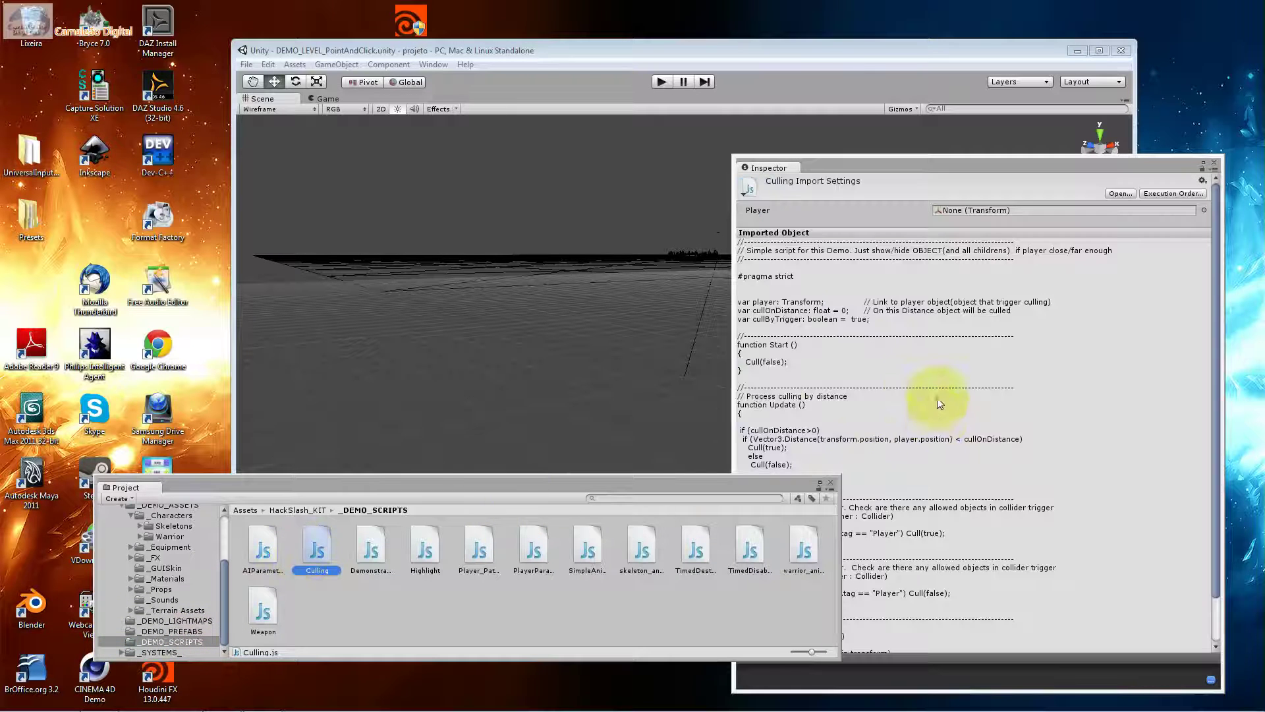
left_click(626, 555)
left_click(440, 572)
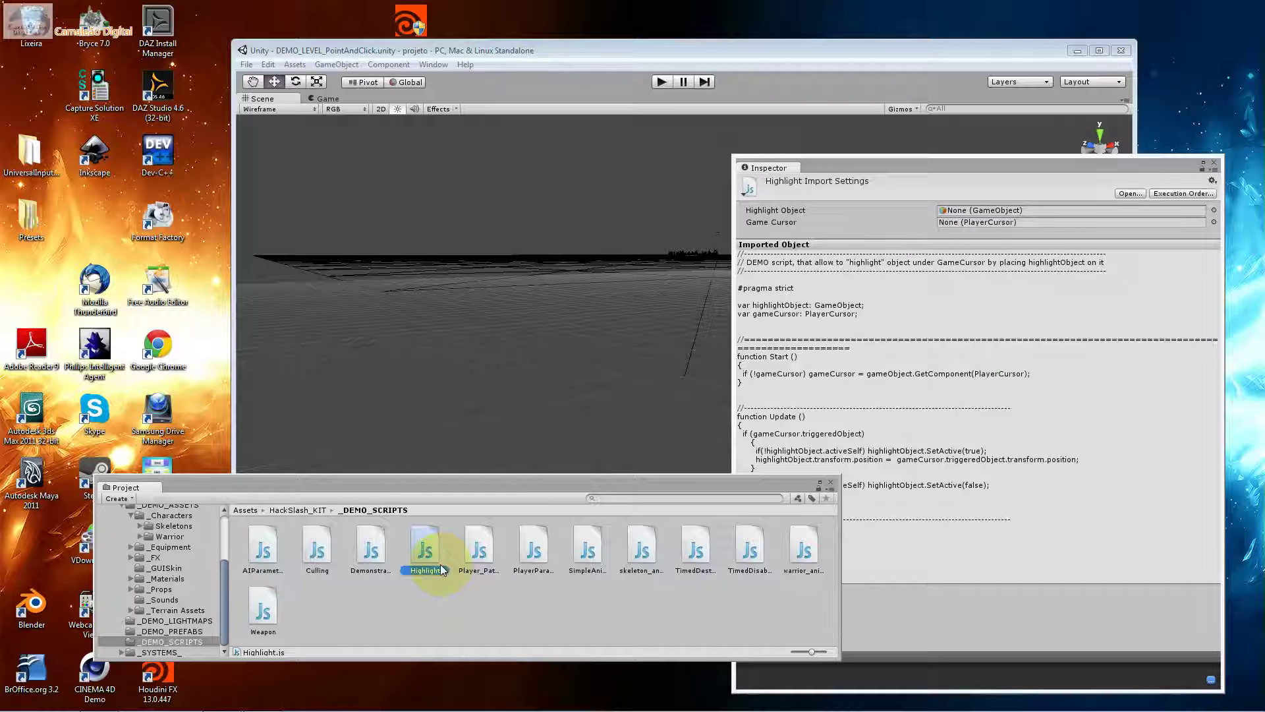
left_click(685, 550)
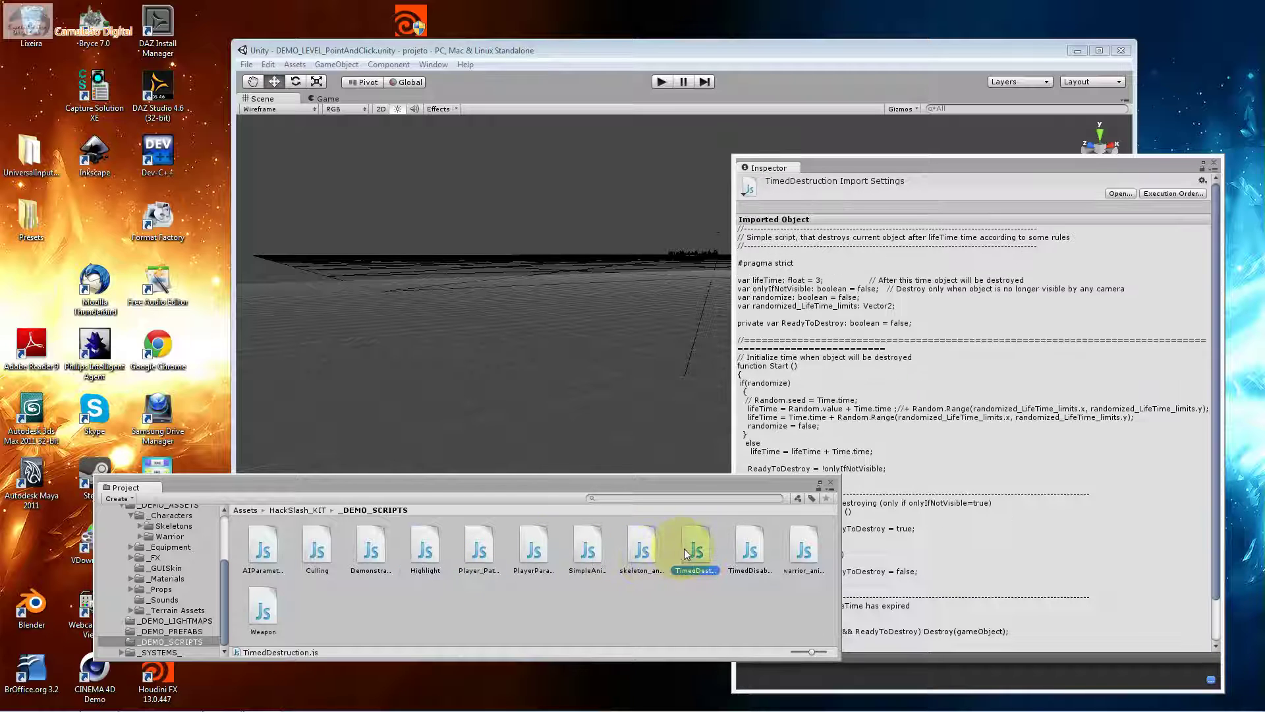
left_click(649, 549)
left_click(751, 547)
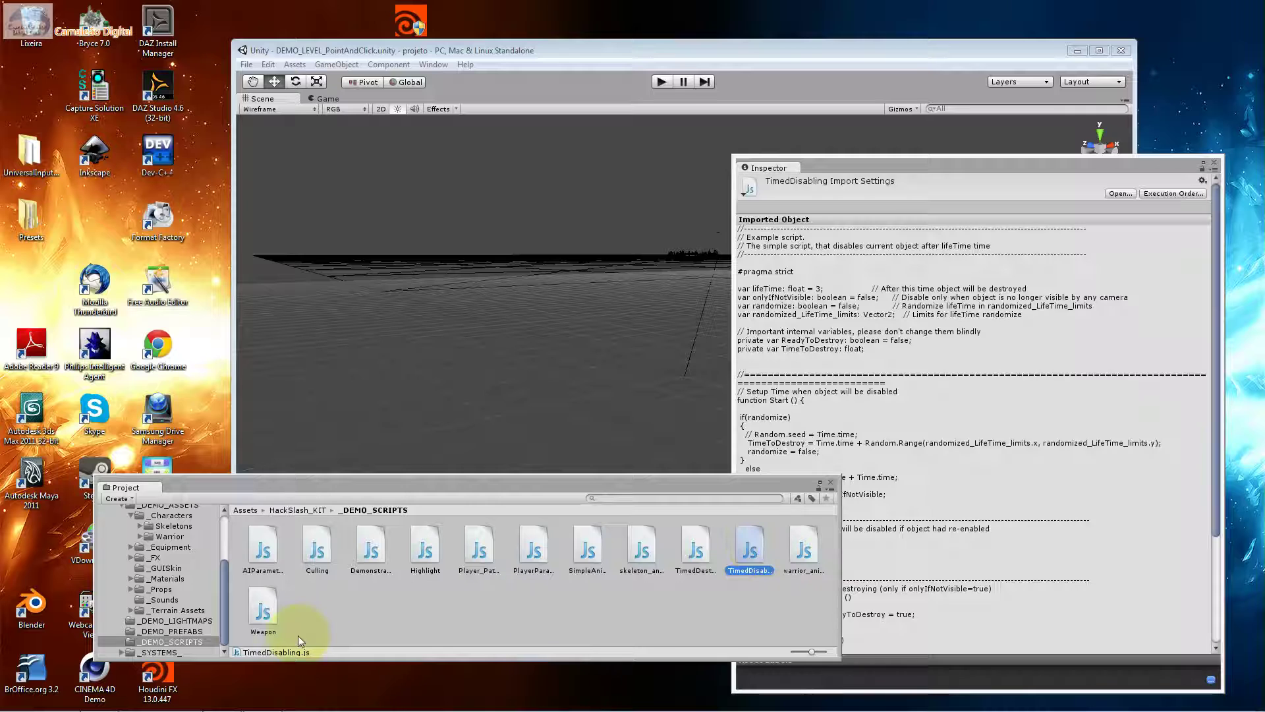
Read PooledObject and PoolManager in _SYSTEMS_/_Easy_ObjectsPool_, then open its Manual PDF.
left_click(156, 652)
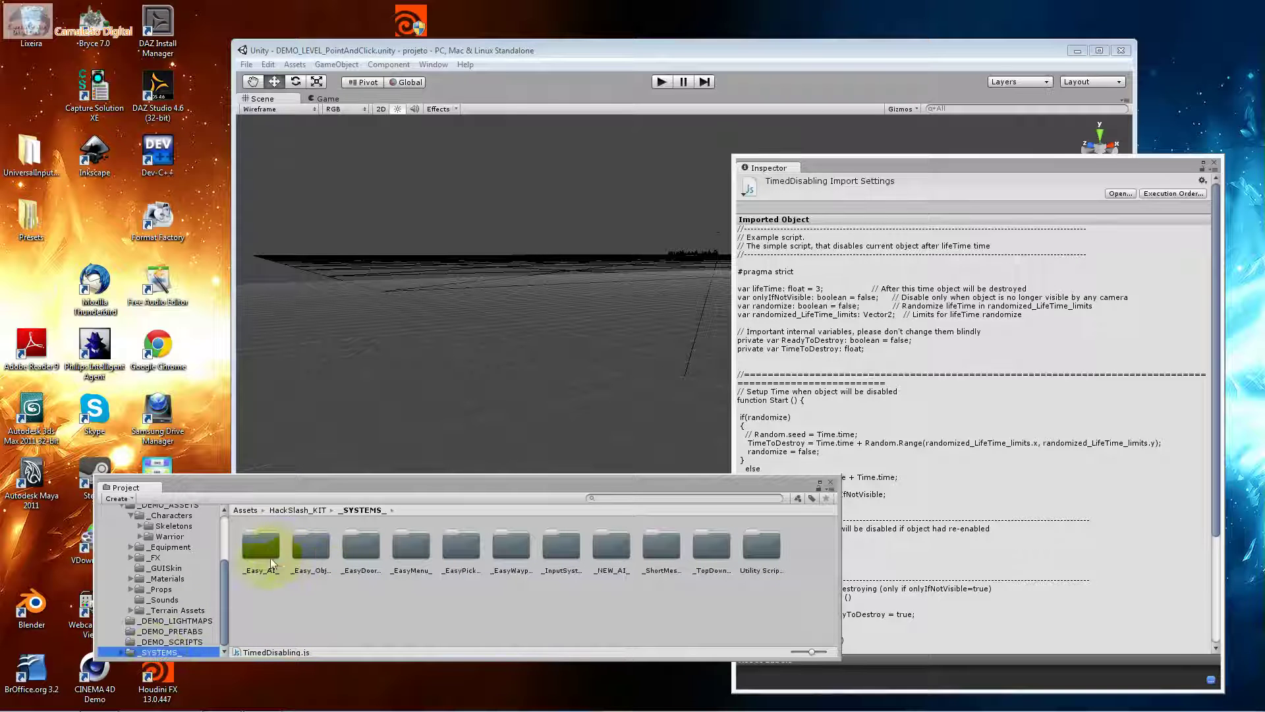
left_click(290, 556)
double_click(299, 555)
left_click(377, 564)
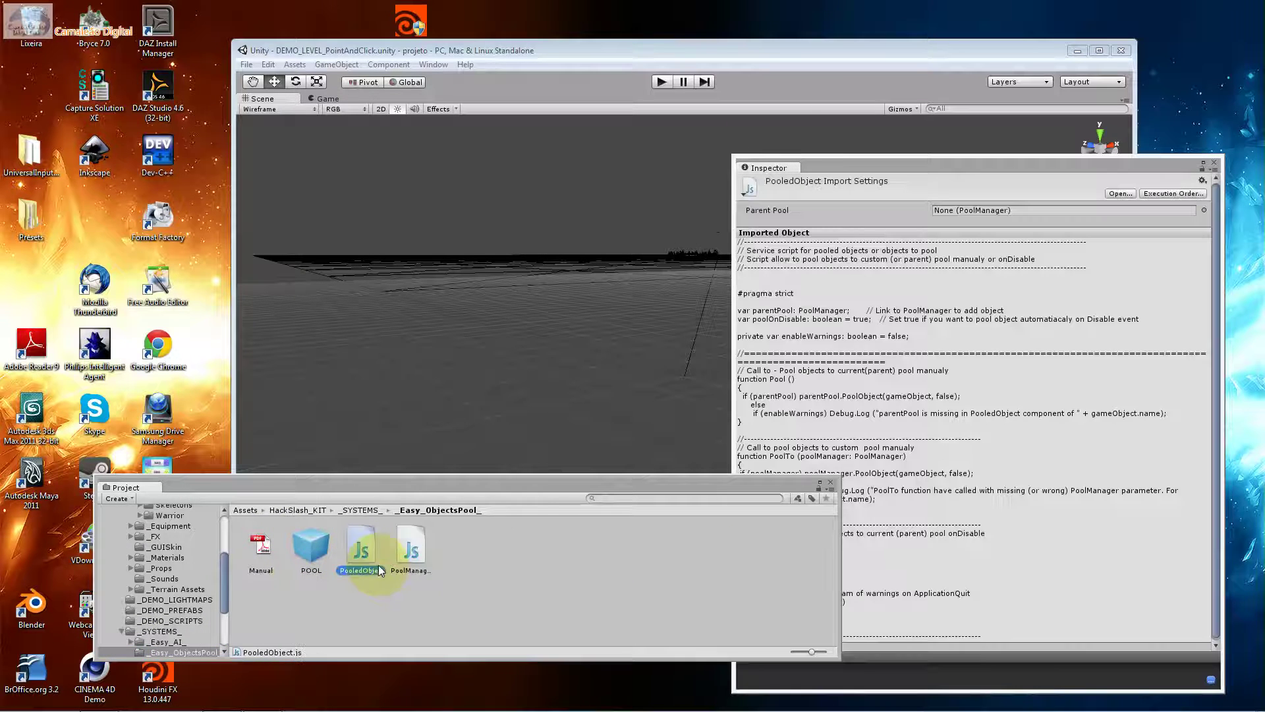
left_click(405, 559)
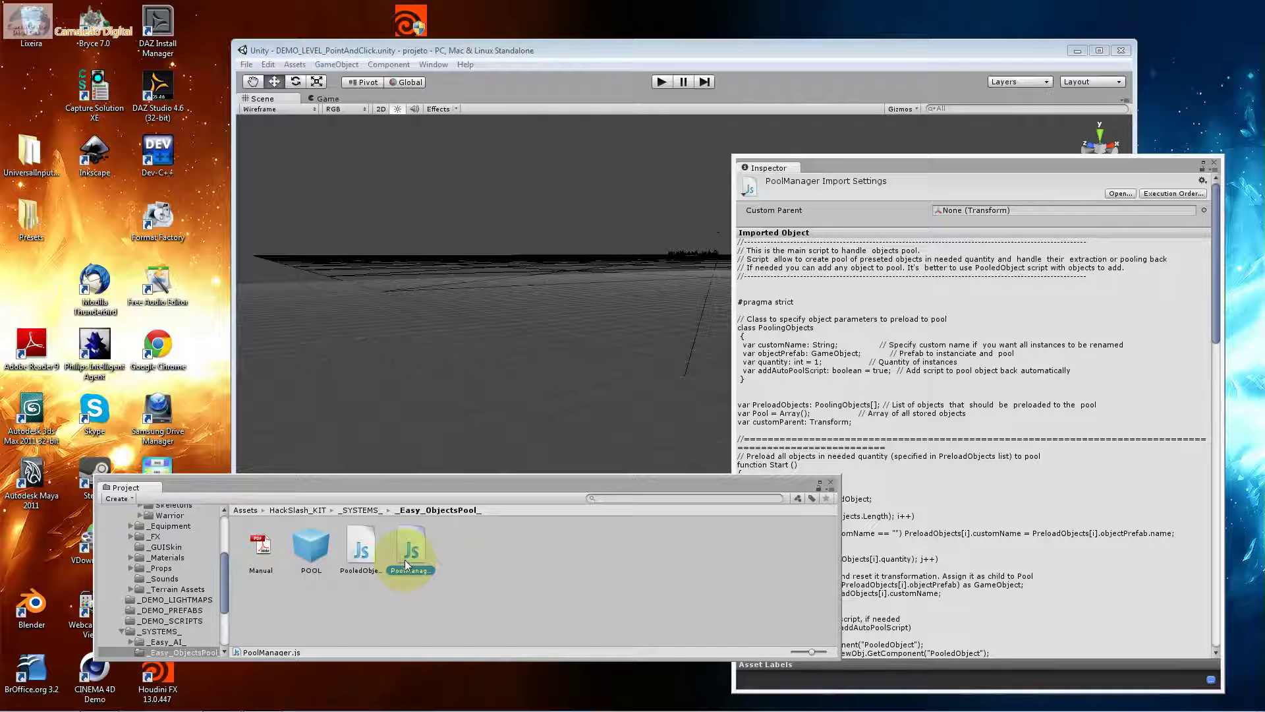
double_click(261, 547)
Scroll Manual.pdf to page 2 and close Adobe Reader.
scroll(198, 616, "down", 3)
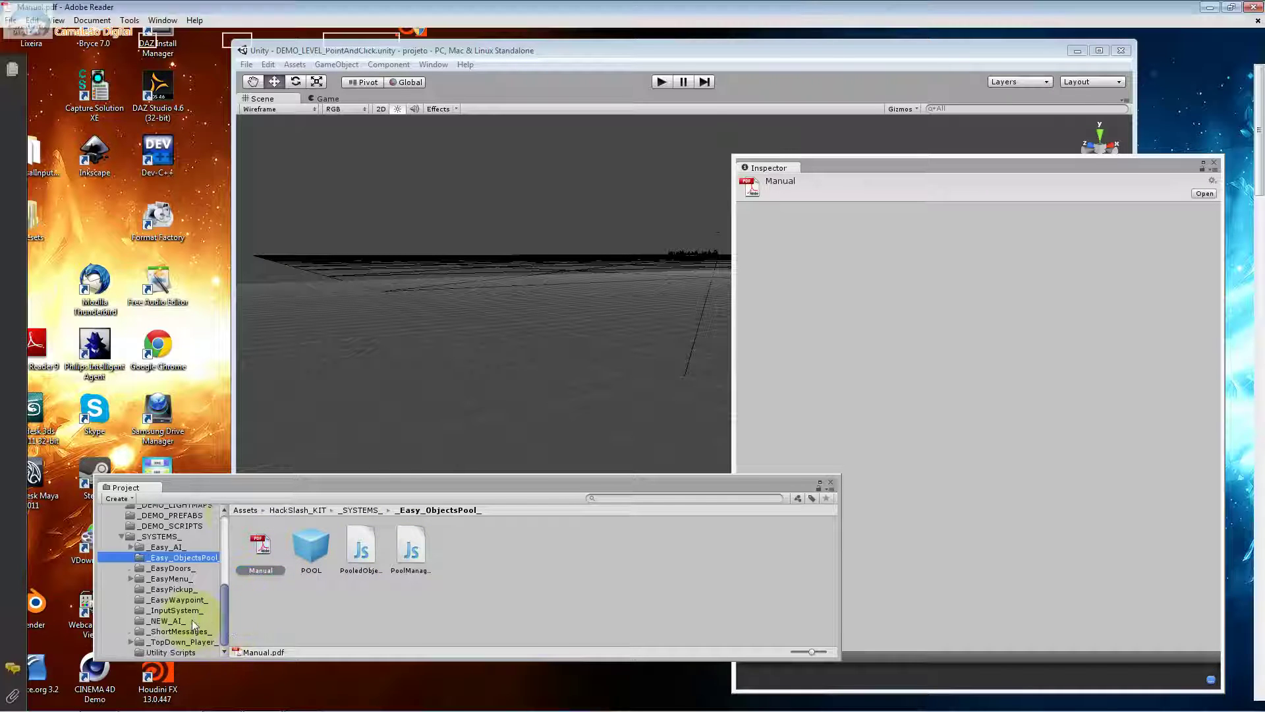
scroll(283, 356, "down", 5)
scroll(311, 381, "down", 5)
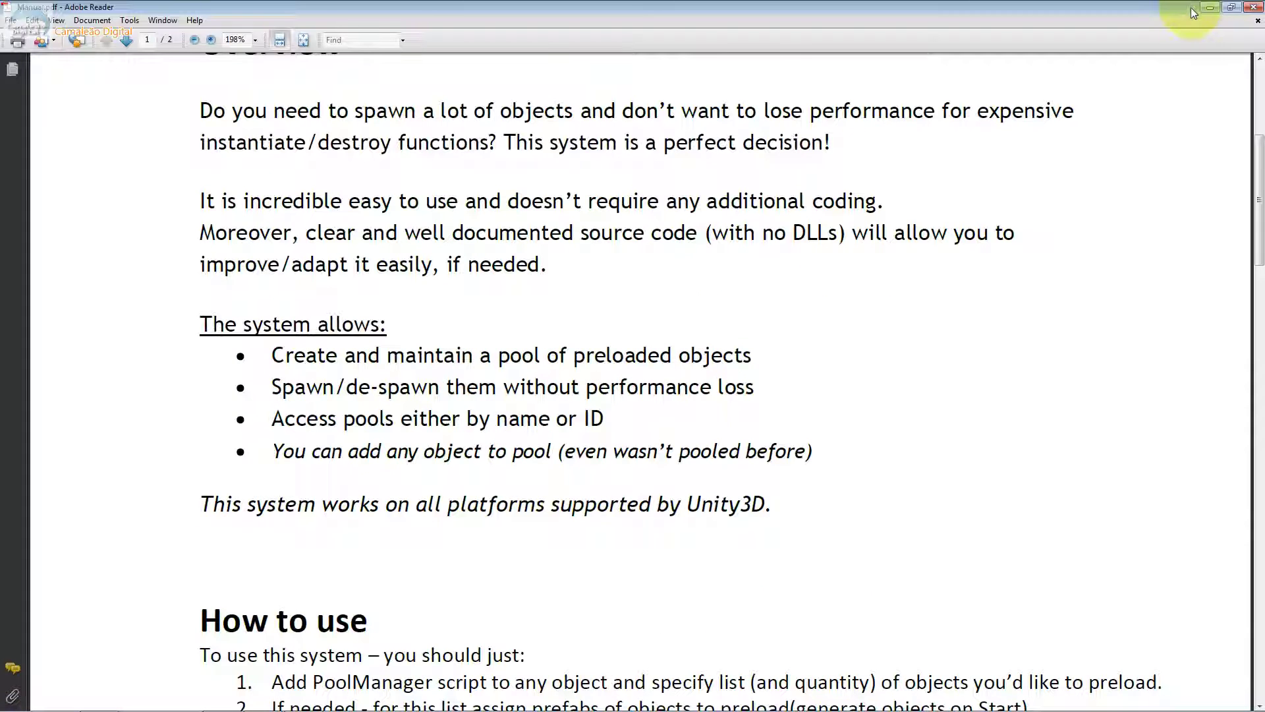
left_click_drag(1255, 198, 1255, 504)
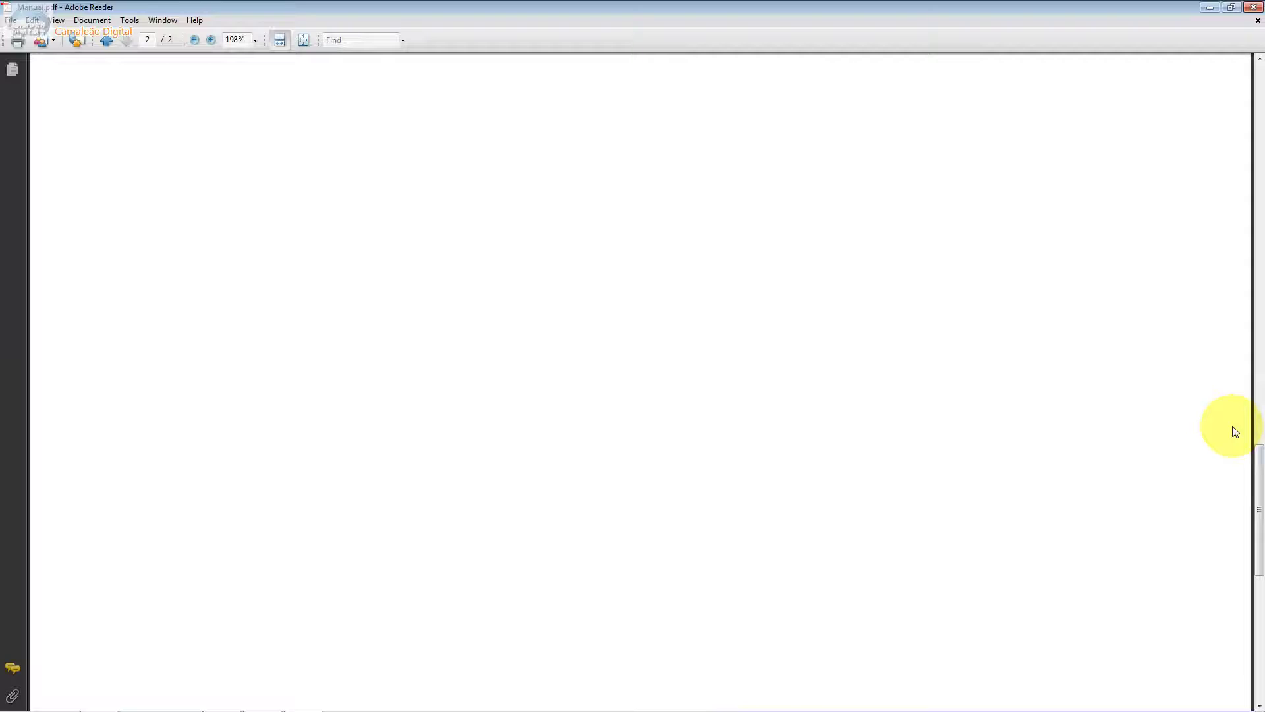
left_click(1253, 6)
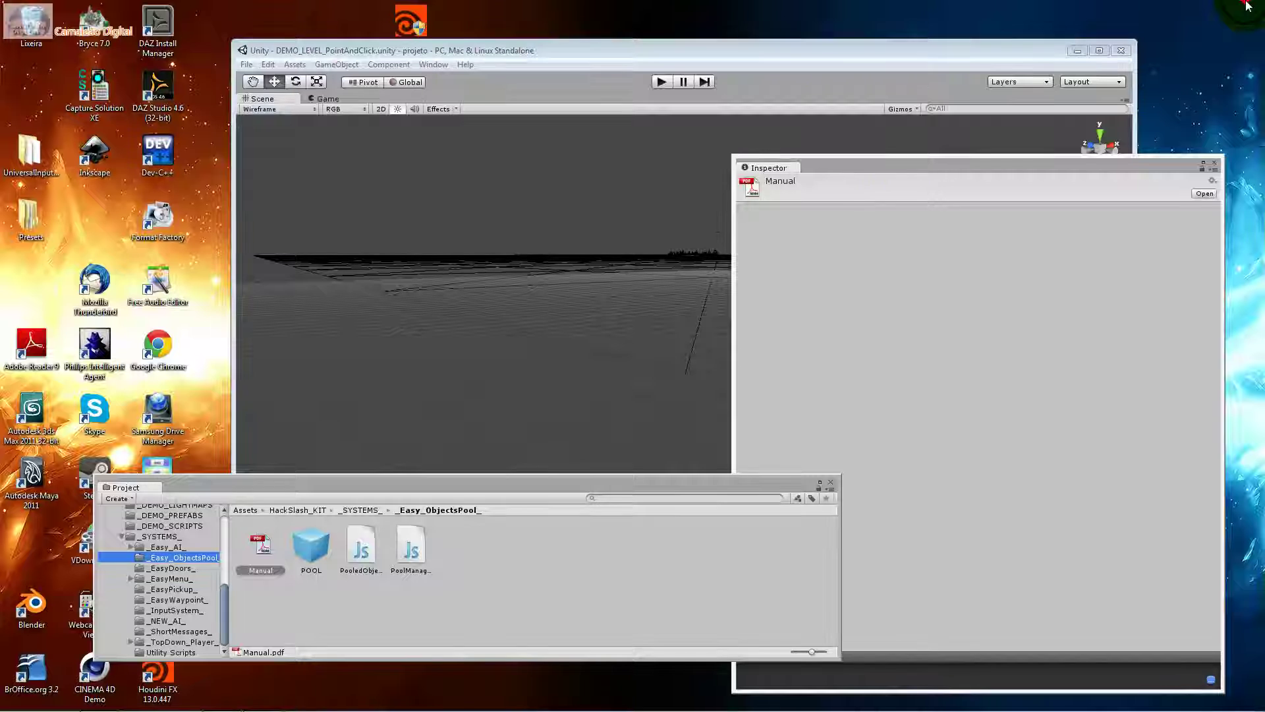
In the Utility Scripts folder, view CombineChildren and read the MeshCombineUtility.cs code.
left_click(191, 650)
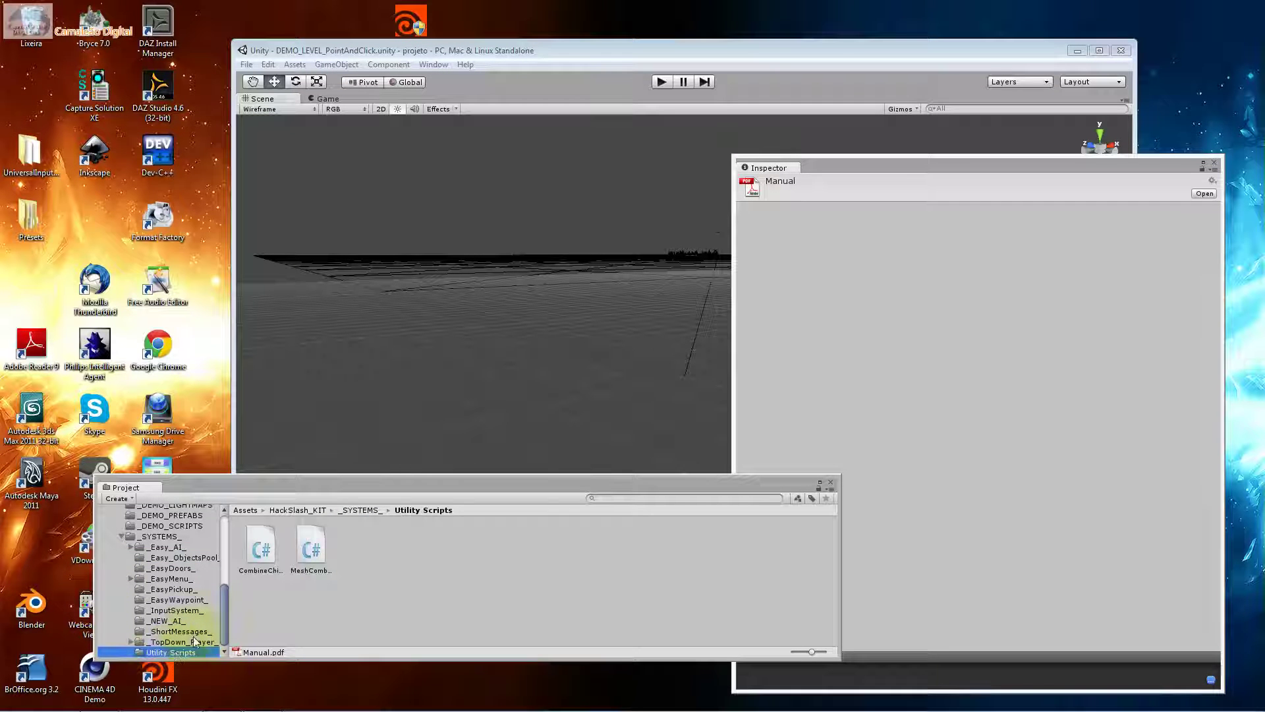
left_click(261, 548)
left_click(308, 548)
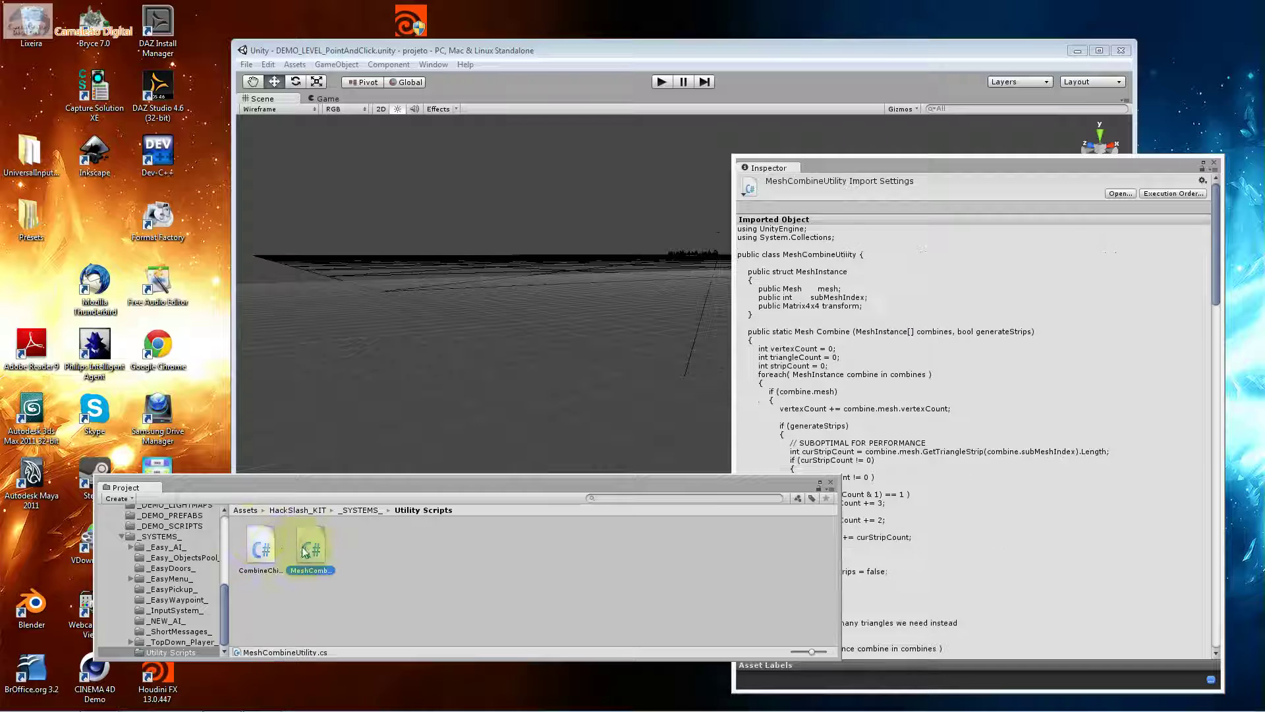
left_click(222, 528)
left_click(220, 528)
Return to the HackSlash_KIT root folder, then close the floating Project and Inspector panels.
left_click(182, 579)
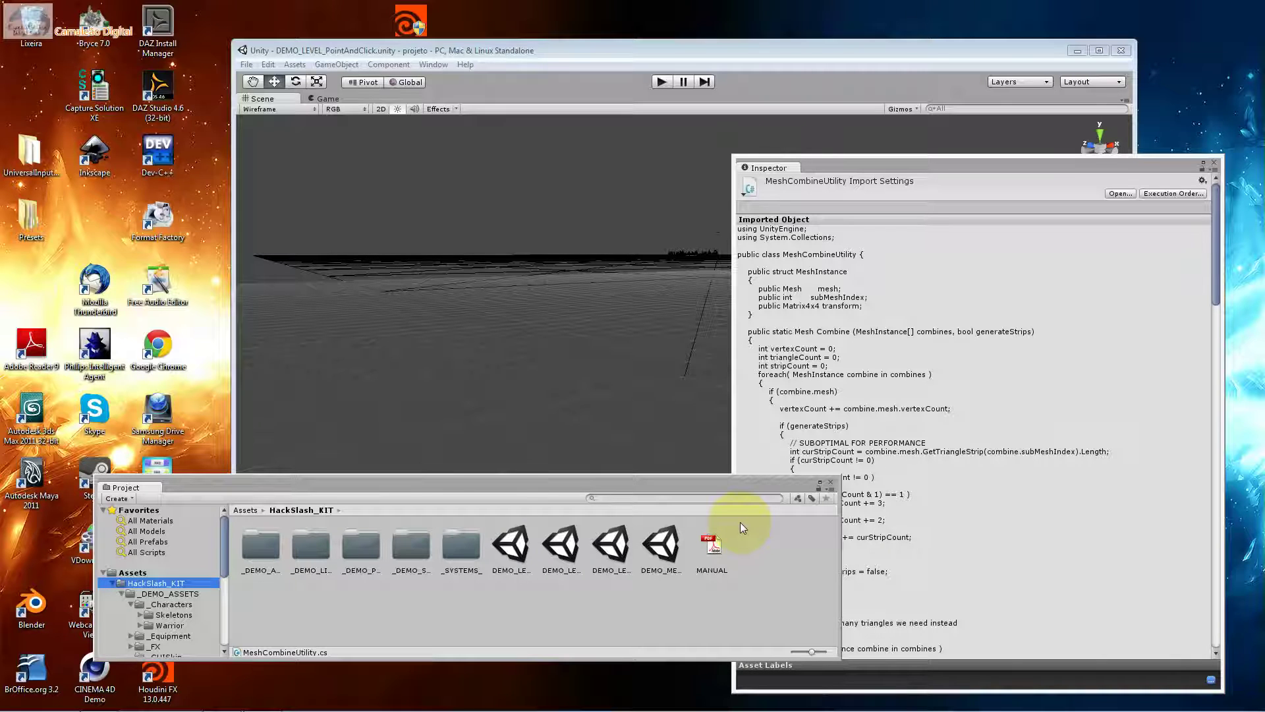
left_click(830, 481)
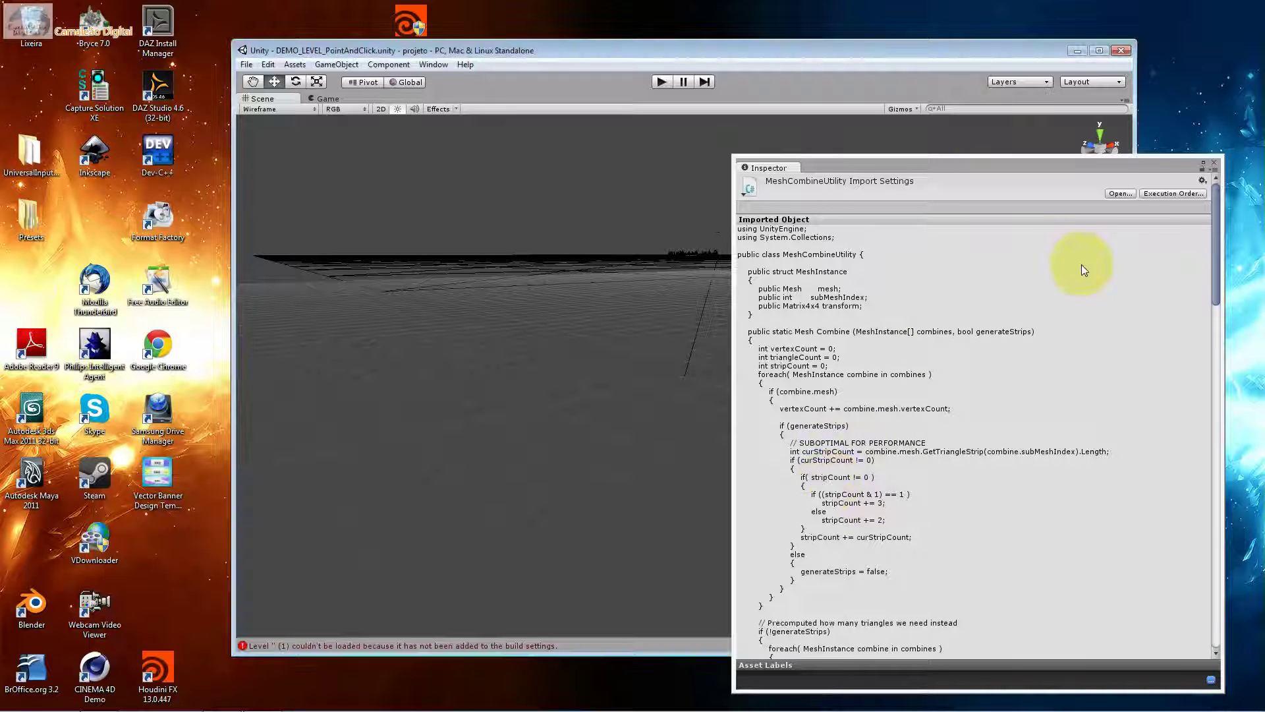
left_click(1211, 165)
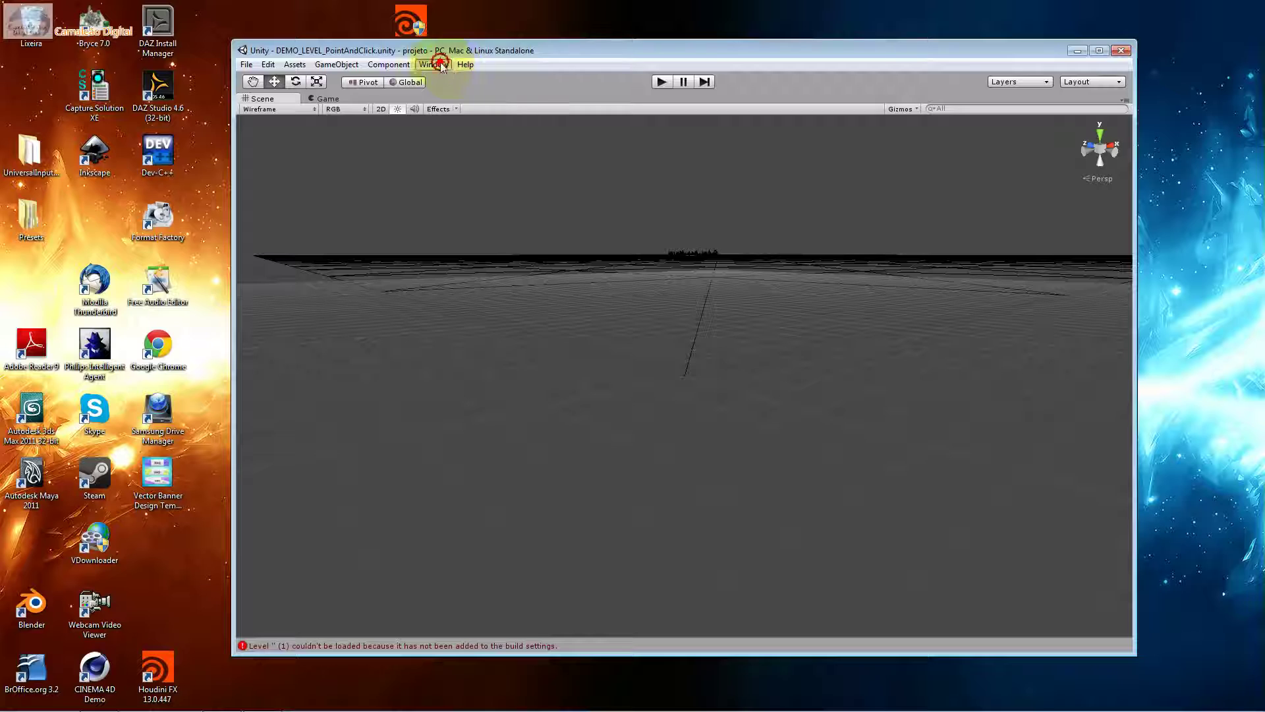
Show the Hierarchy via the Window menu and frame _GameCursor and _PickupsPool in the scene.
left_click(435, 64)
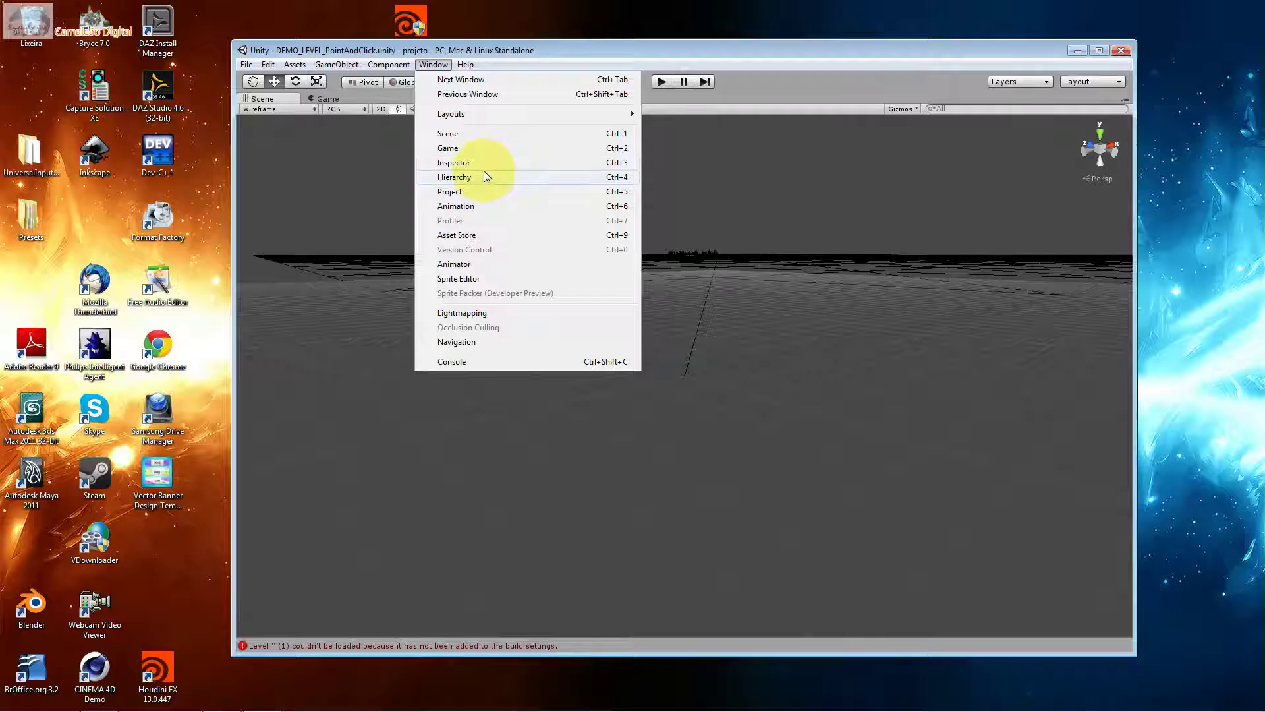
left_click(483, 175)
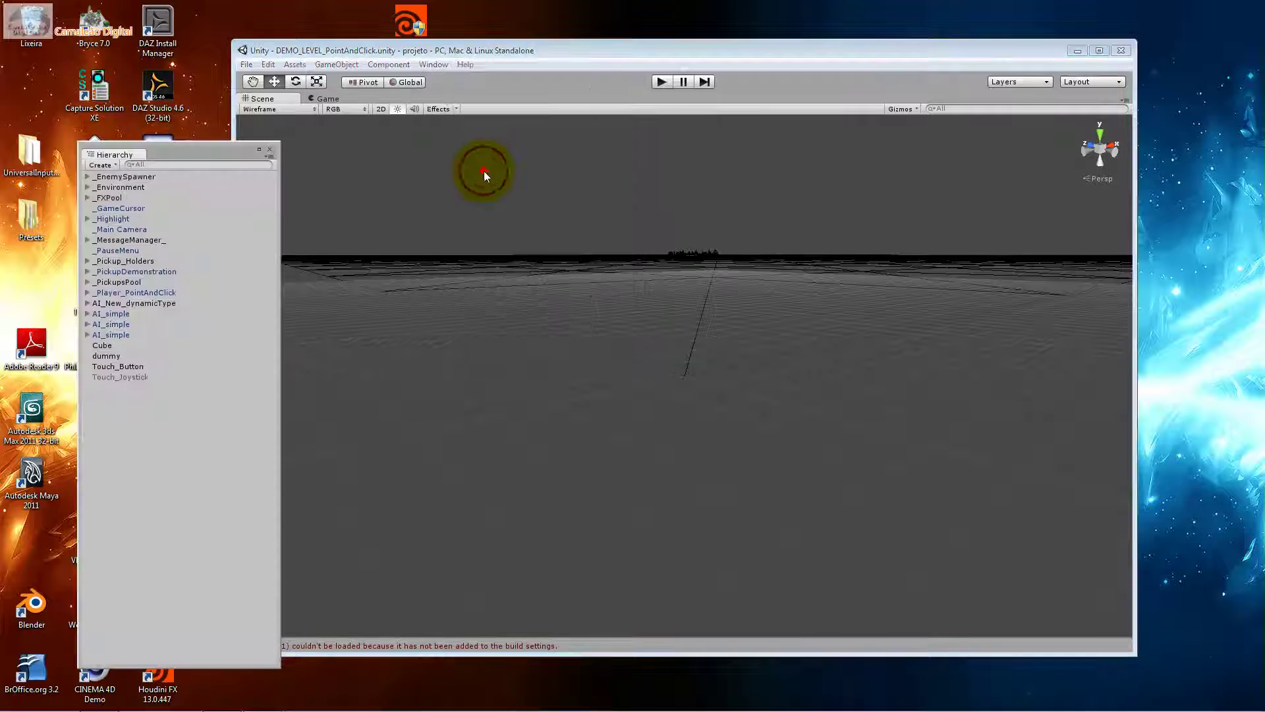
double_click(114, 209)
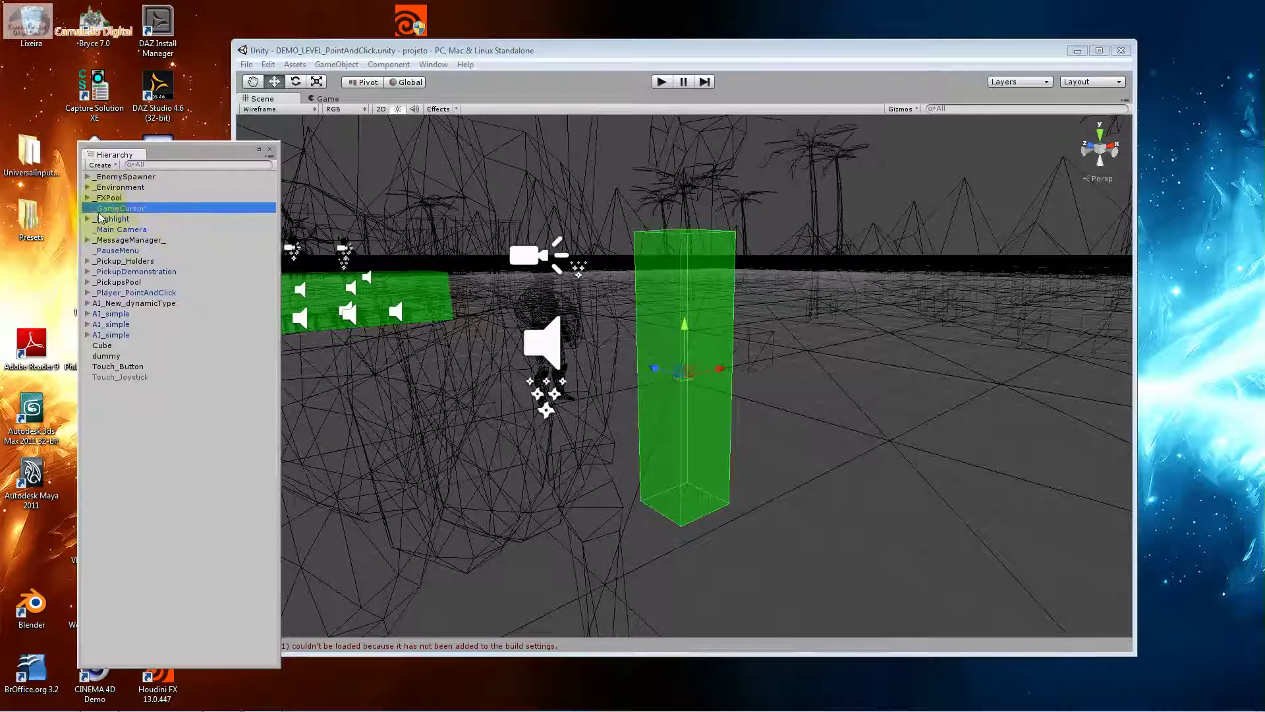
left_click(119, 240)
left_click(126, 282)
double_click(126, 282)
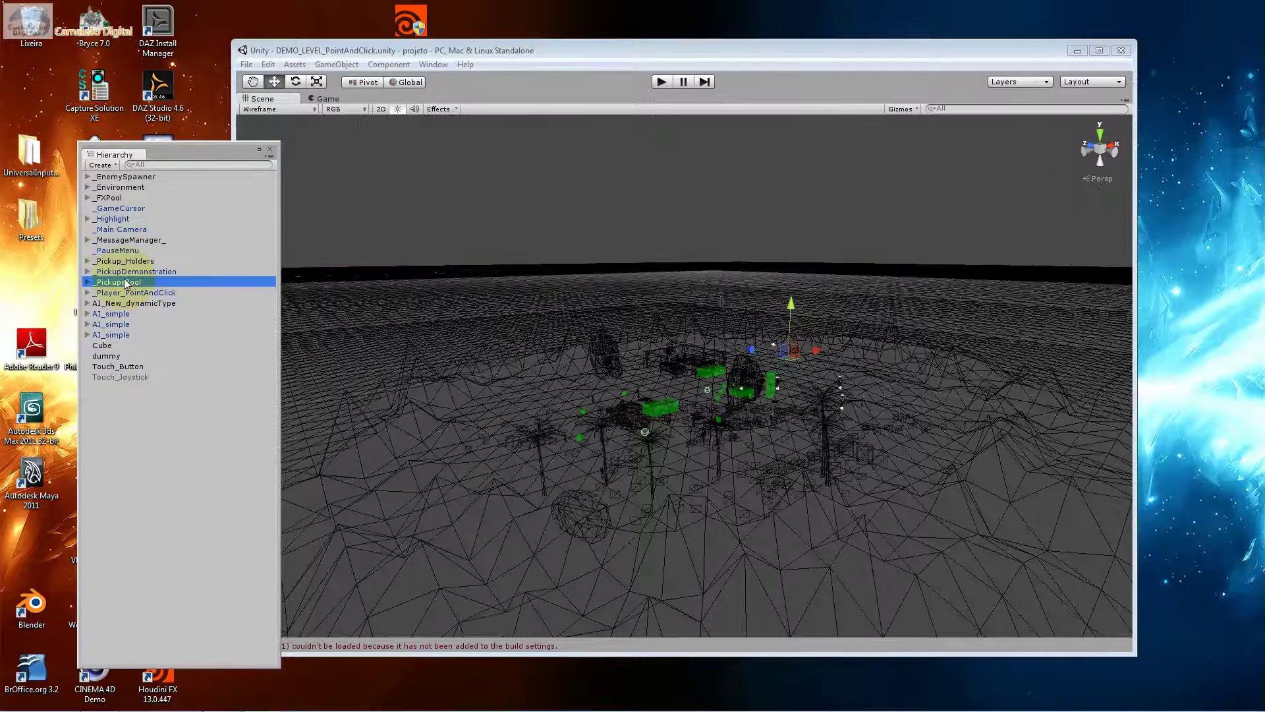
Select the player, an AI_simple enemy, dummy and _Pickup_Holders, ending on the main camera preview.
left_click(126, 293)
left_click(126, 324)
left_click(122, 356)
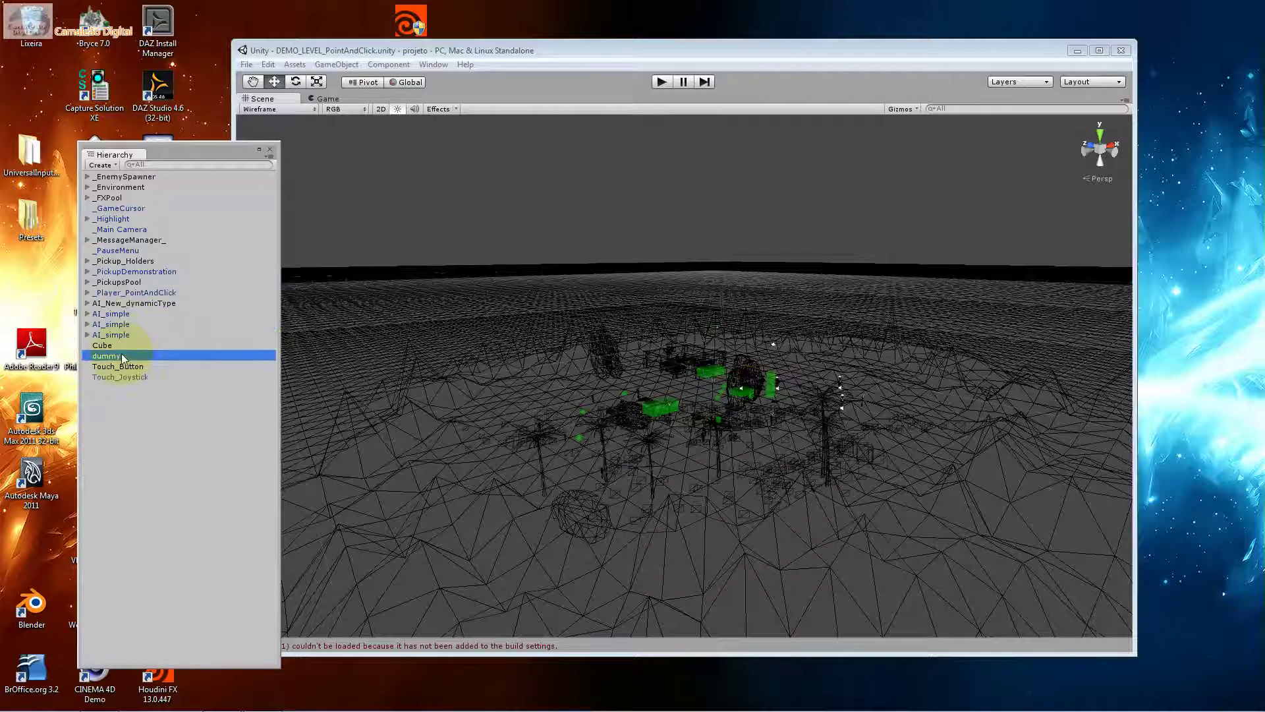
left_click(122, 208)
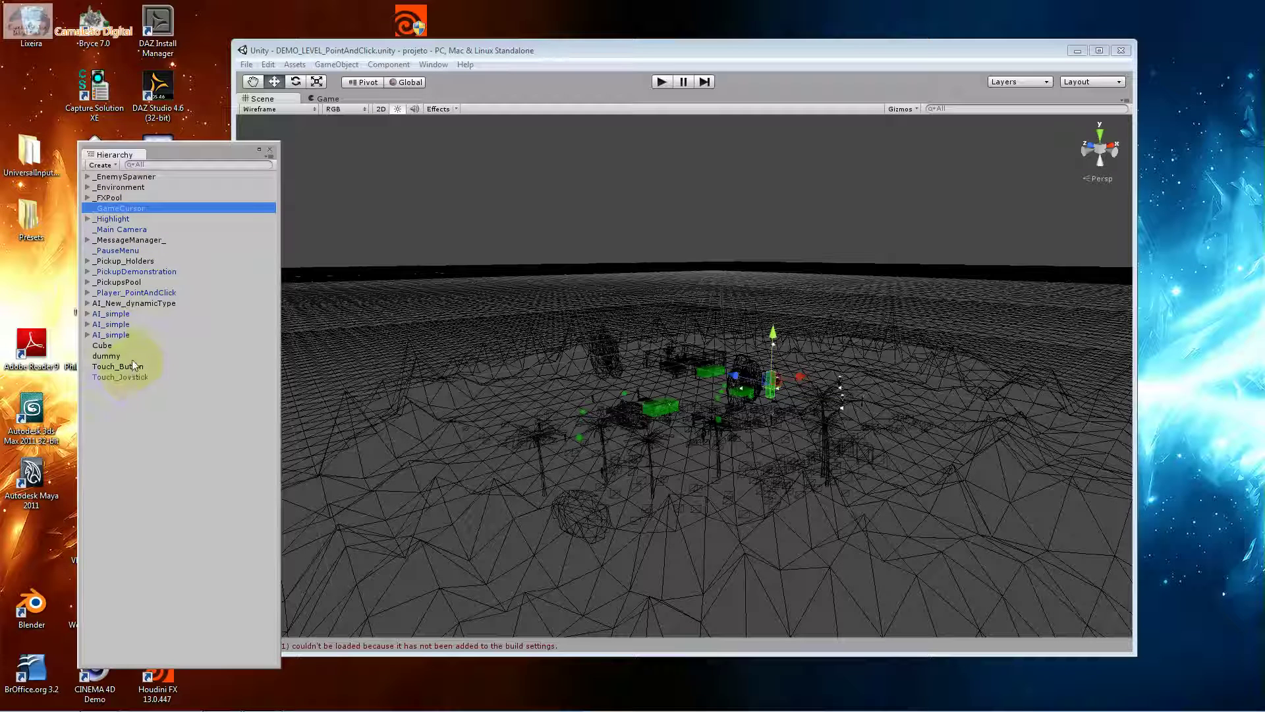
left_click(139, 293)
left_click(132, 261)
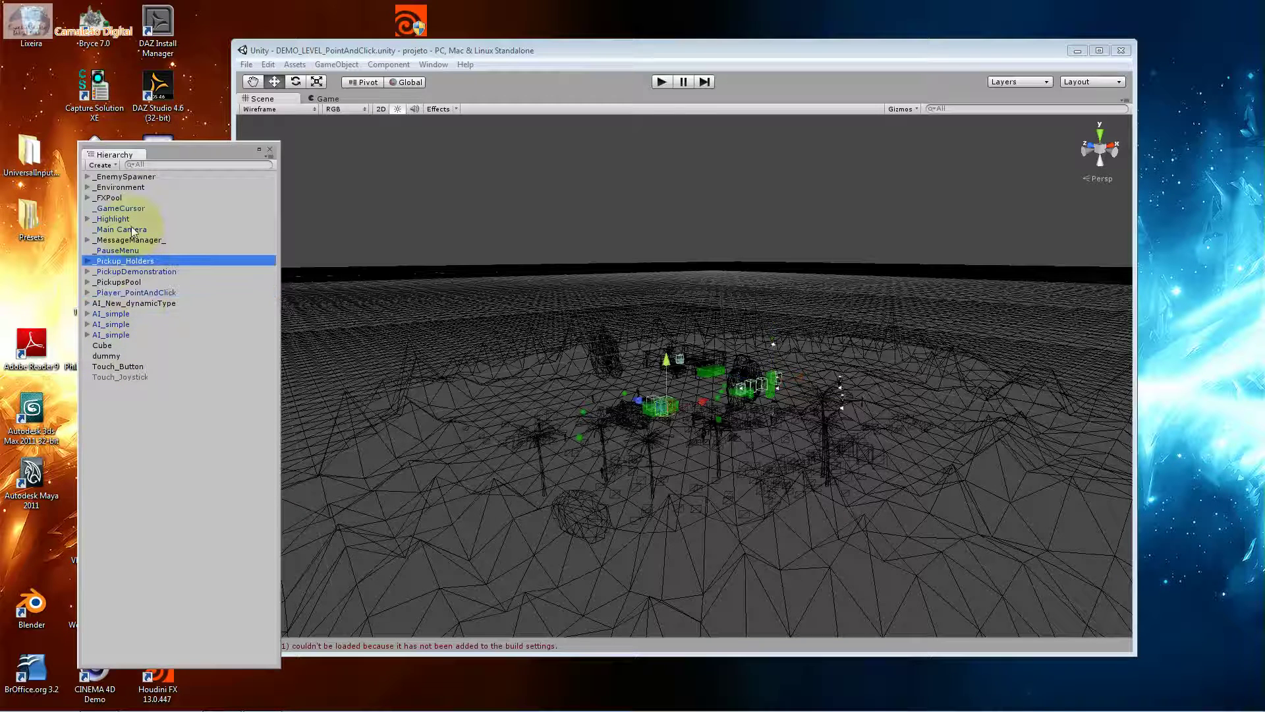
left_click(132, 229)
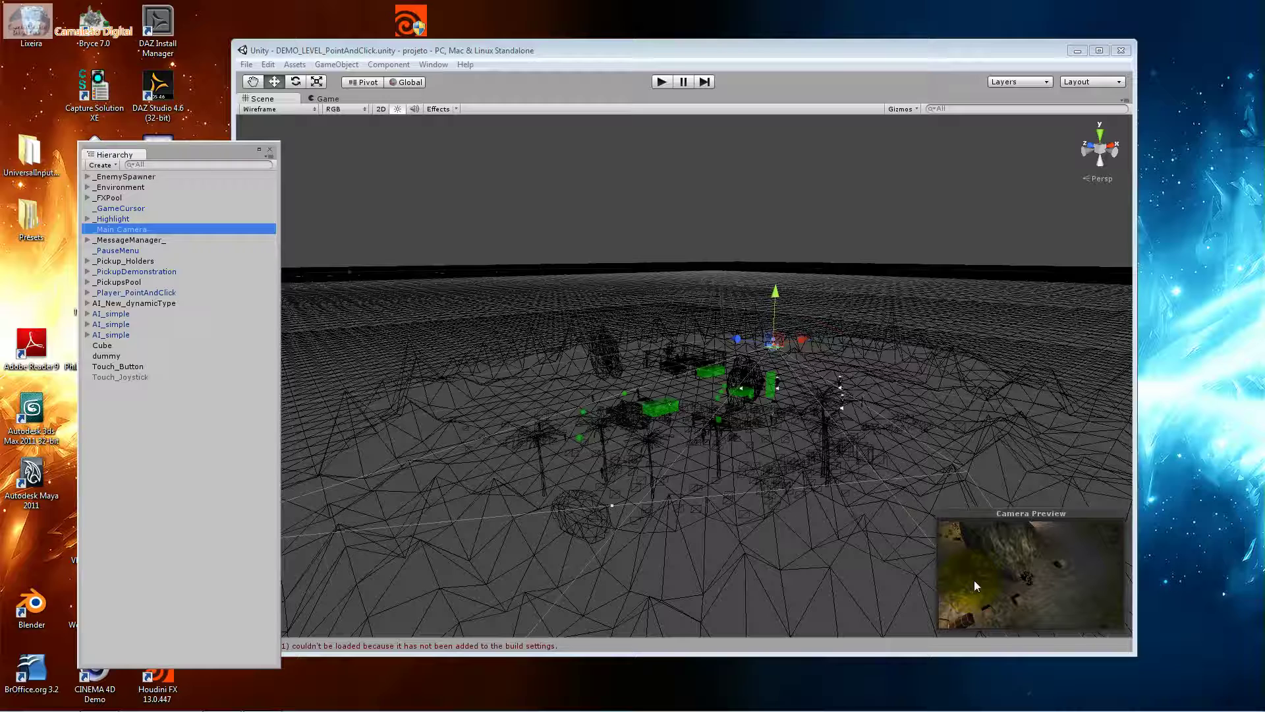